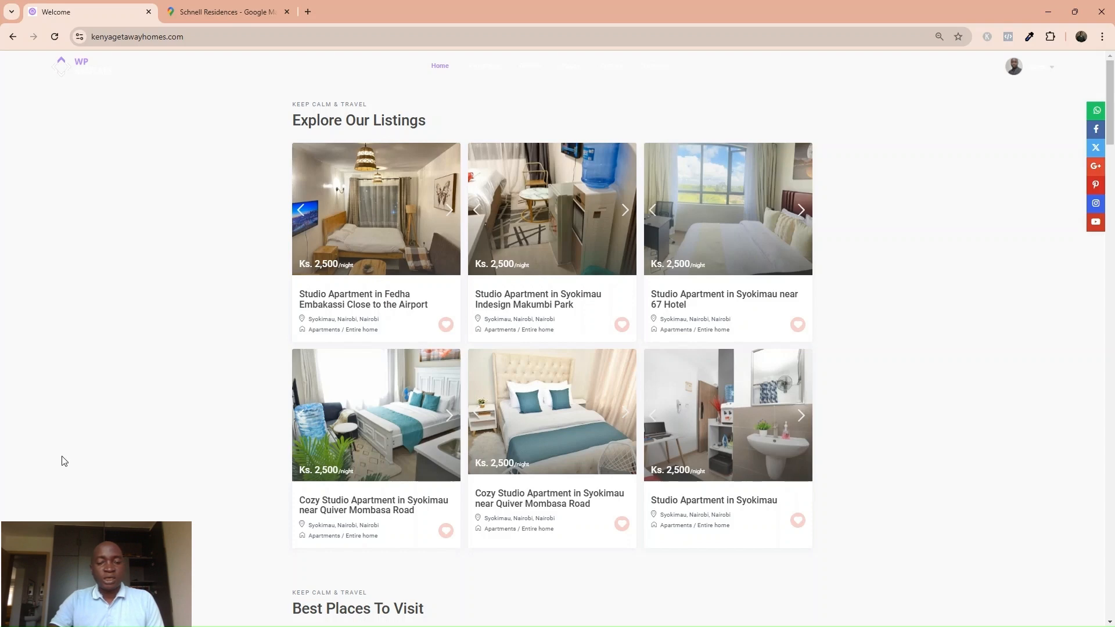
Open the Fedha Embakassi studio listing and page through its gallery photos full-size.
click(358, 308)
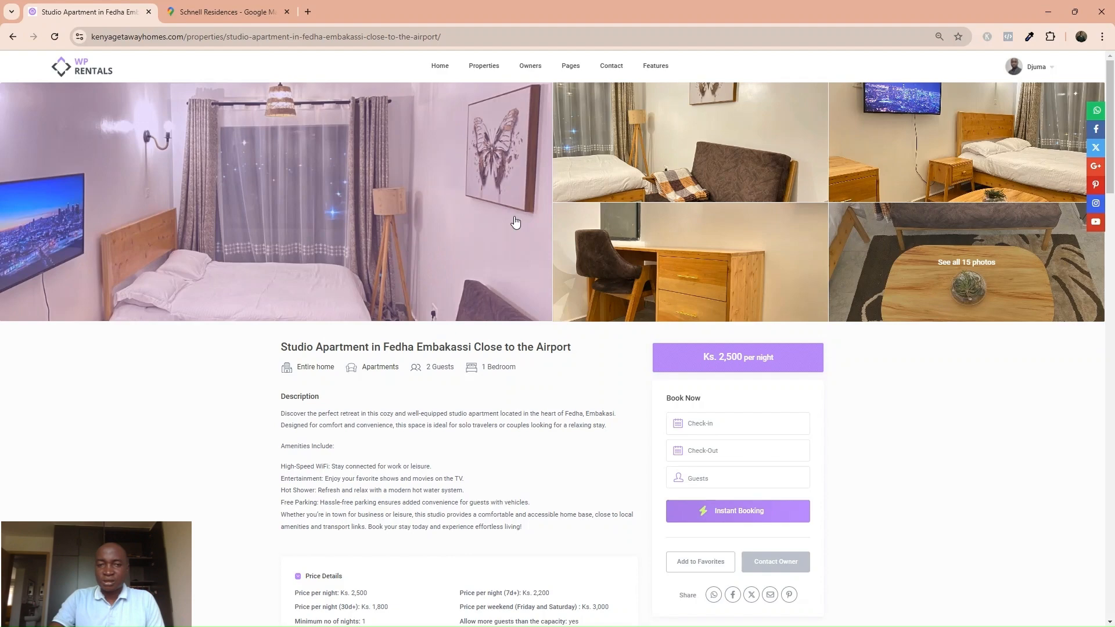
click(499, 236)
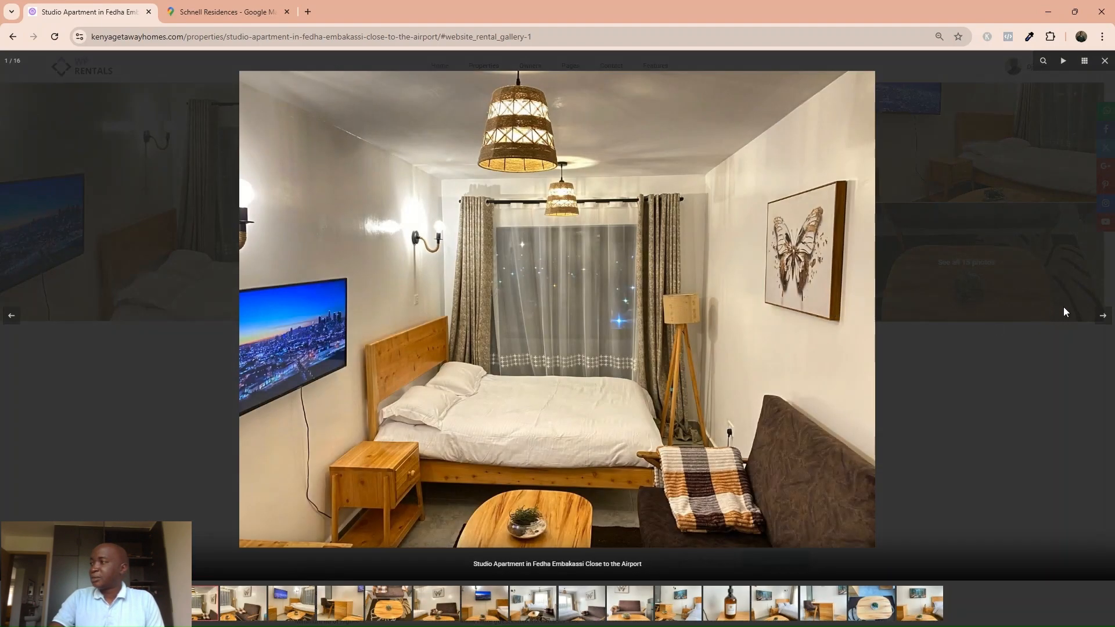
click(1104, 316)
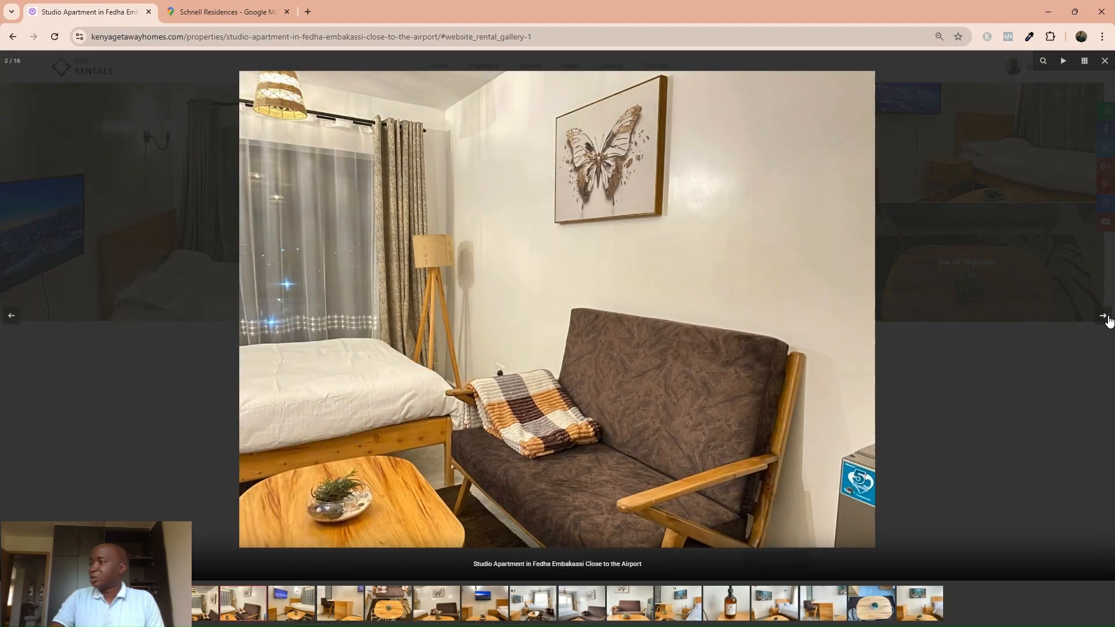
click(1103, 316)
click(74, 199)
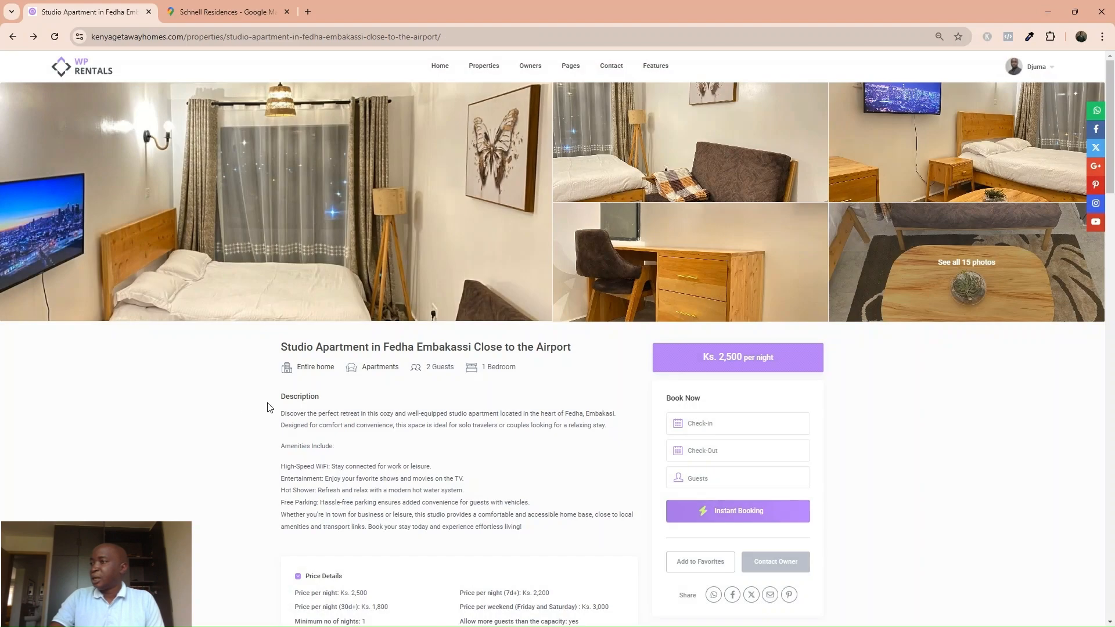
scroll(321, 390, down, 3)
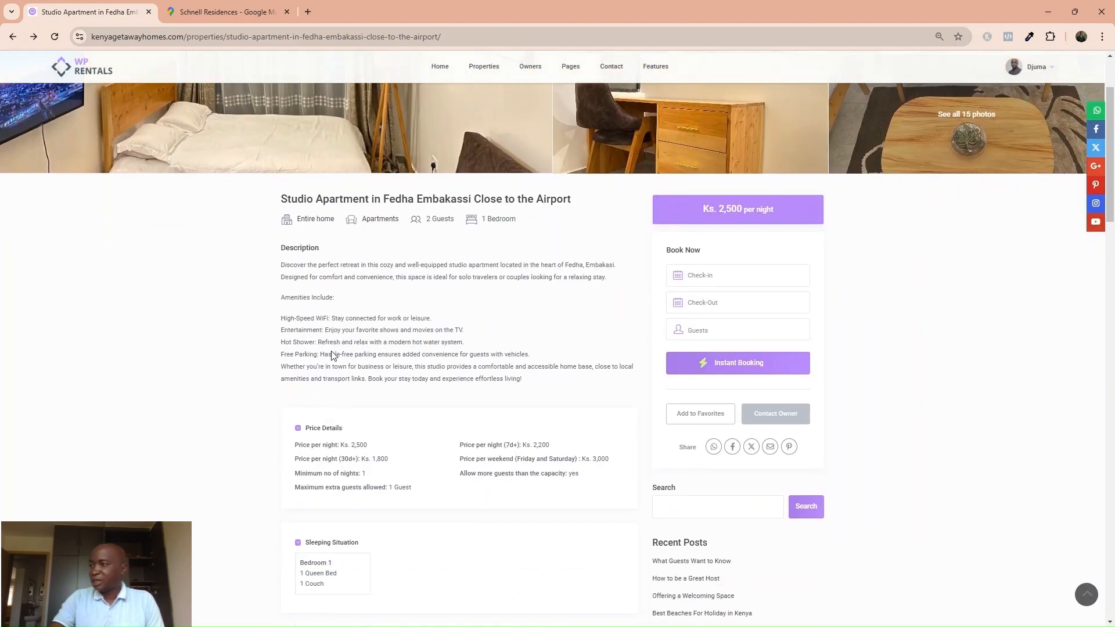
scroll(319, 407, down, 2)
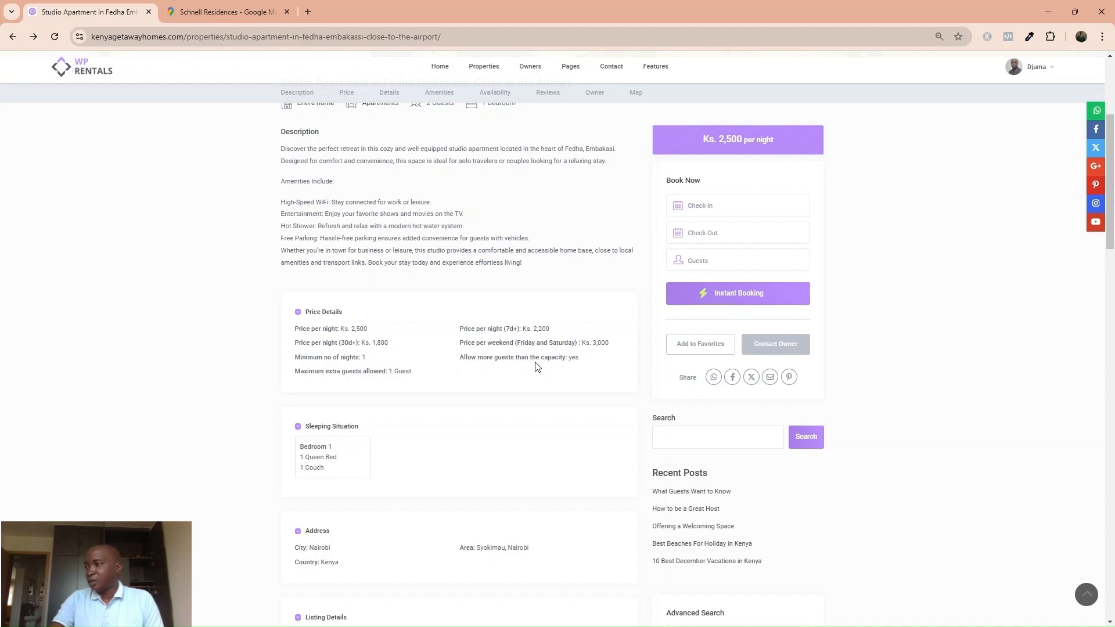
scroll(416, 449, down, 4)
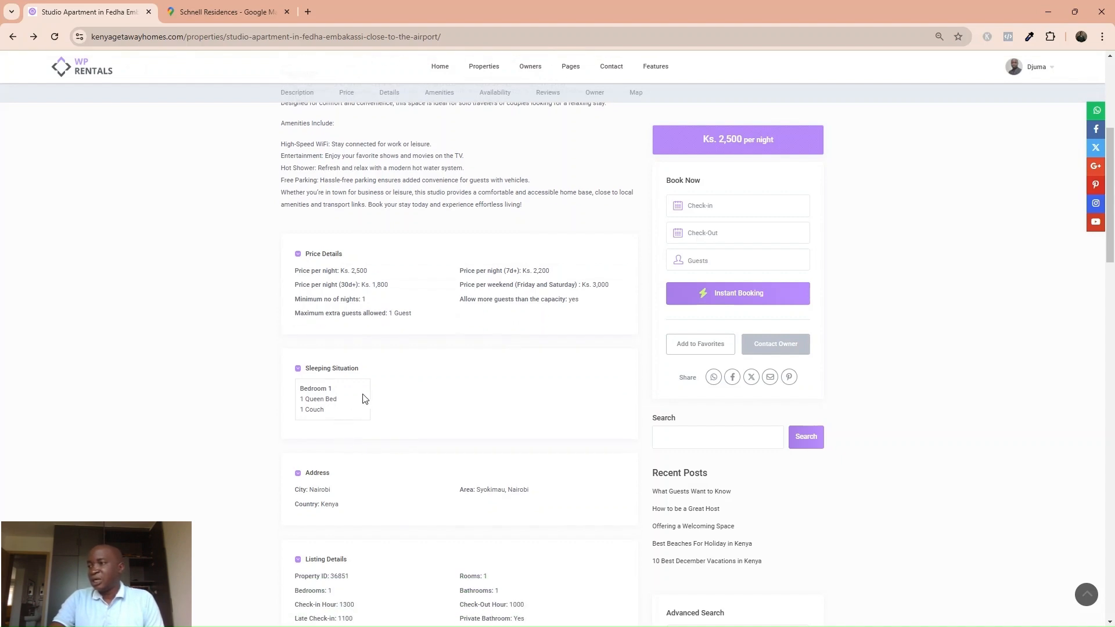
scroll(356, 429, down, 2)
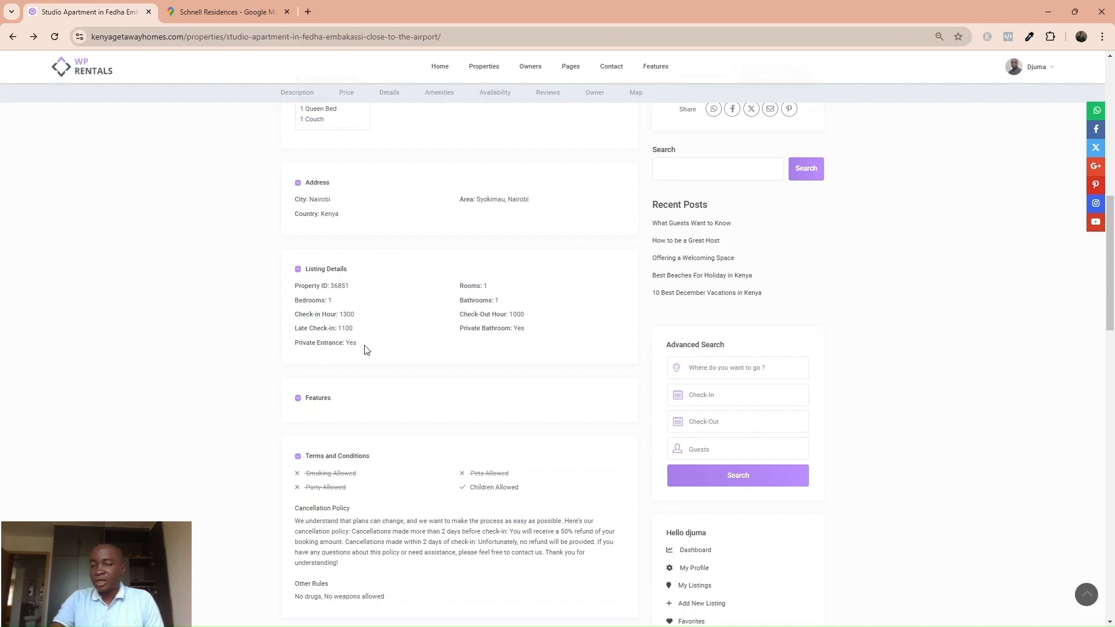
scroll(358, 385, down, 2)
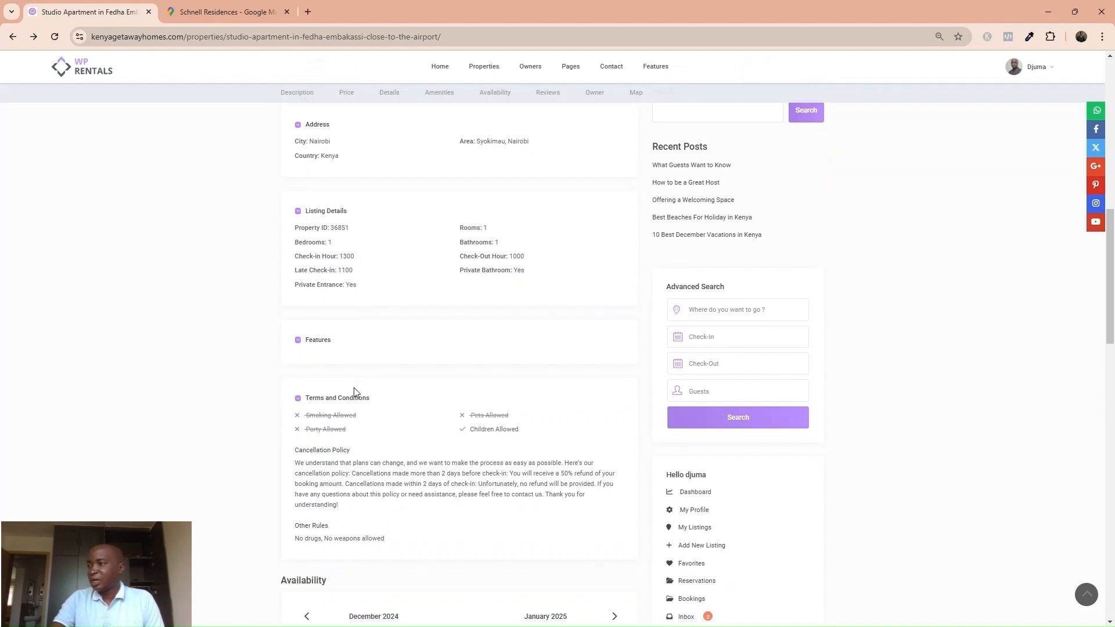
scroll(360, 372, down, 1)
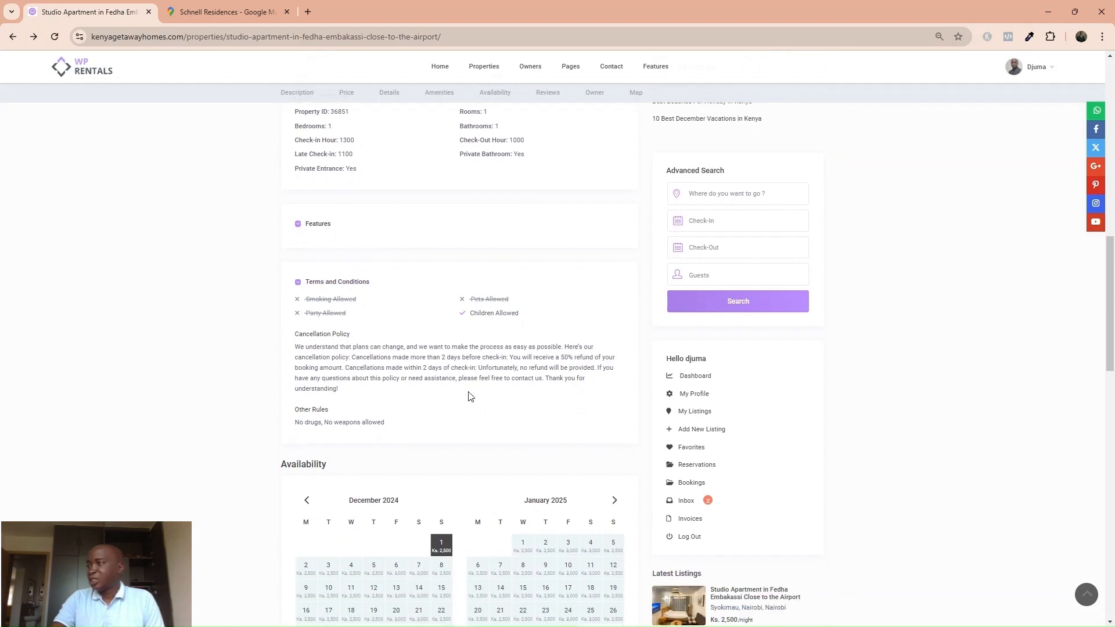
scroll(444, 389, up, 3)
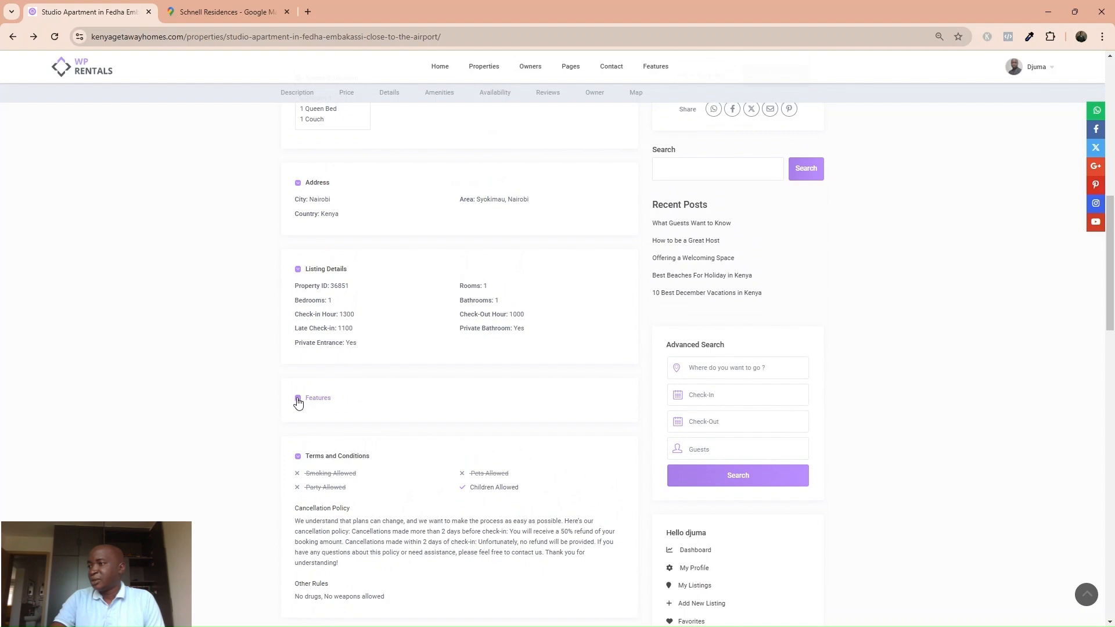
scroll(424, 398, up, 6)
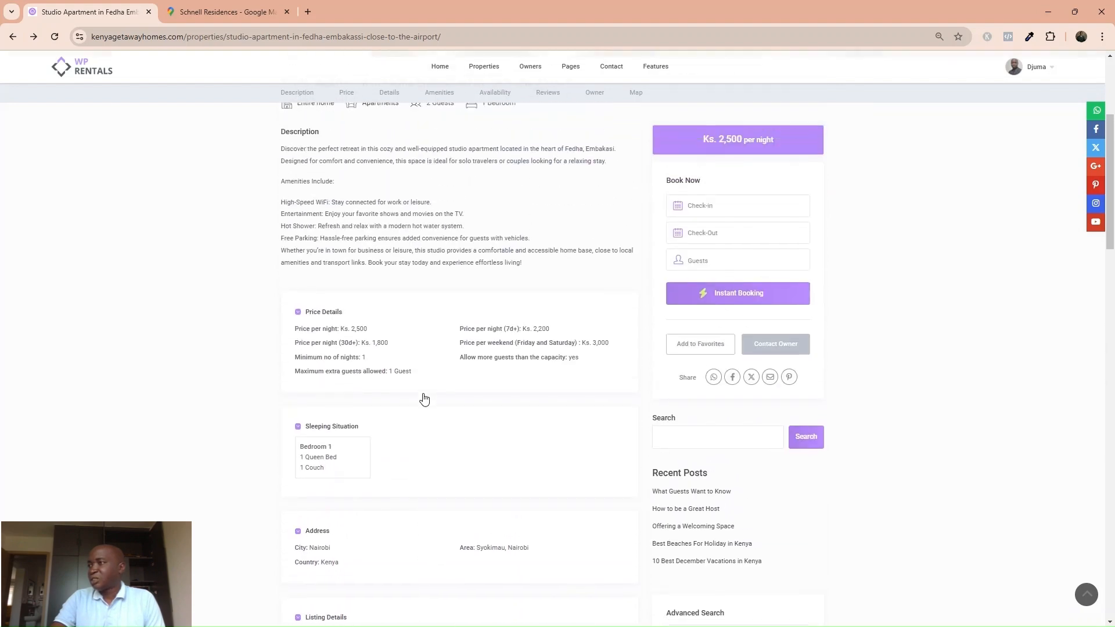
scroll(424, 399, up, 5)
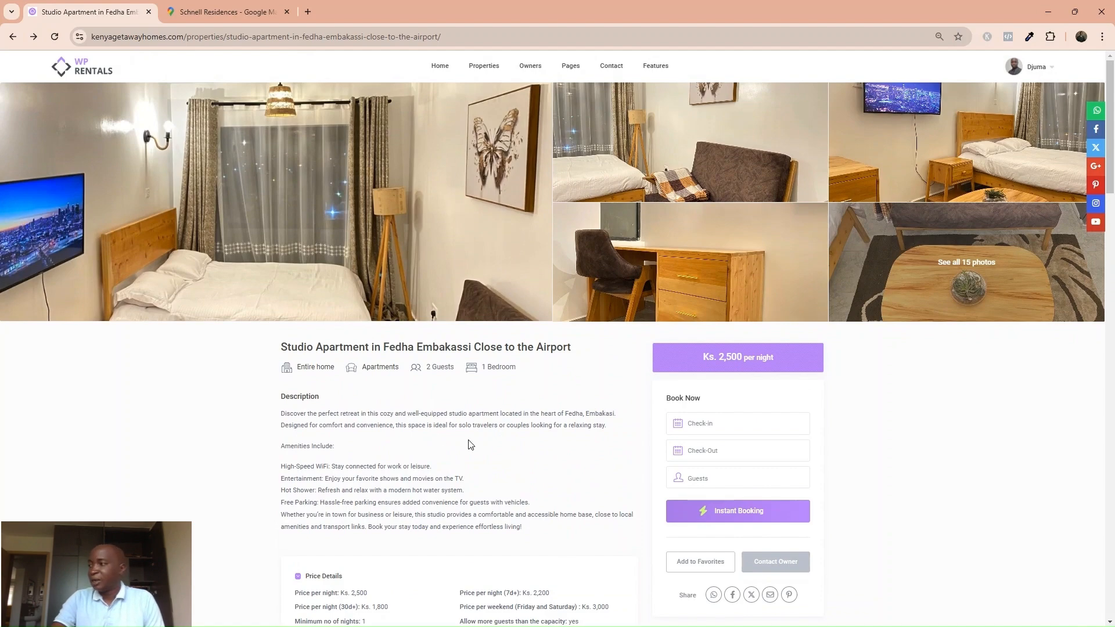
scroll(462, 448, down, 2)
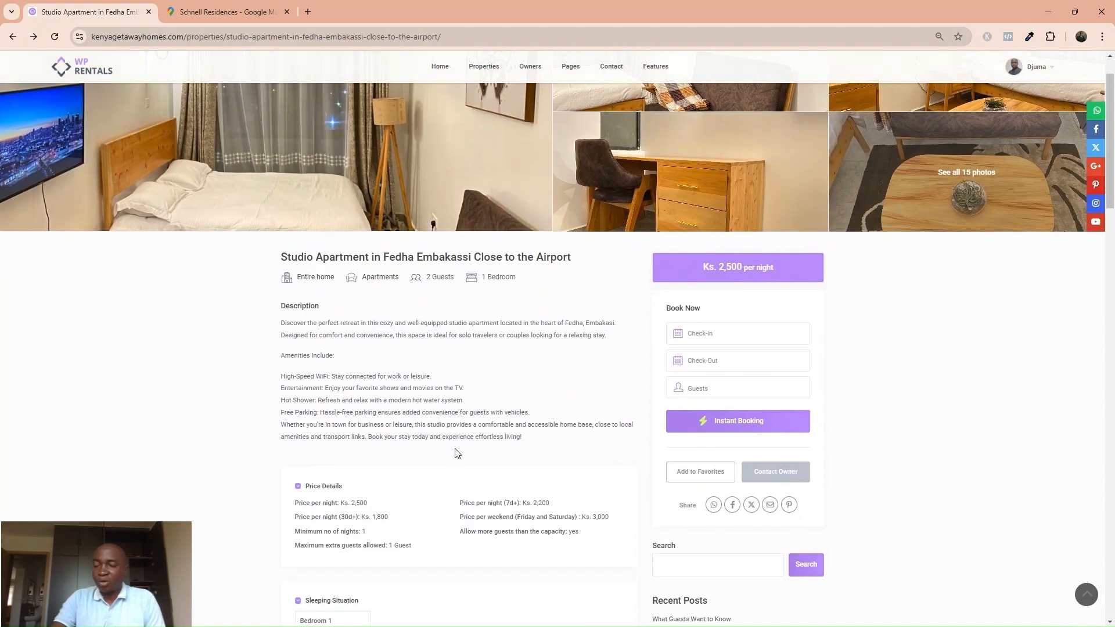
scroll(450, 459, down, 3)
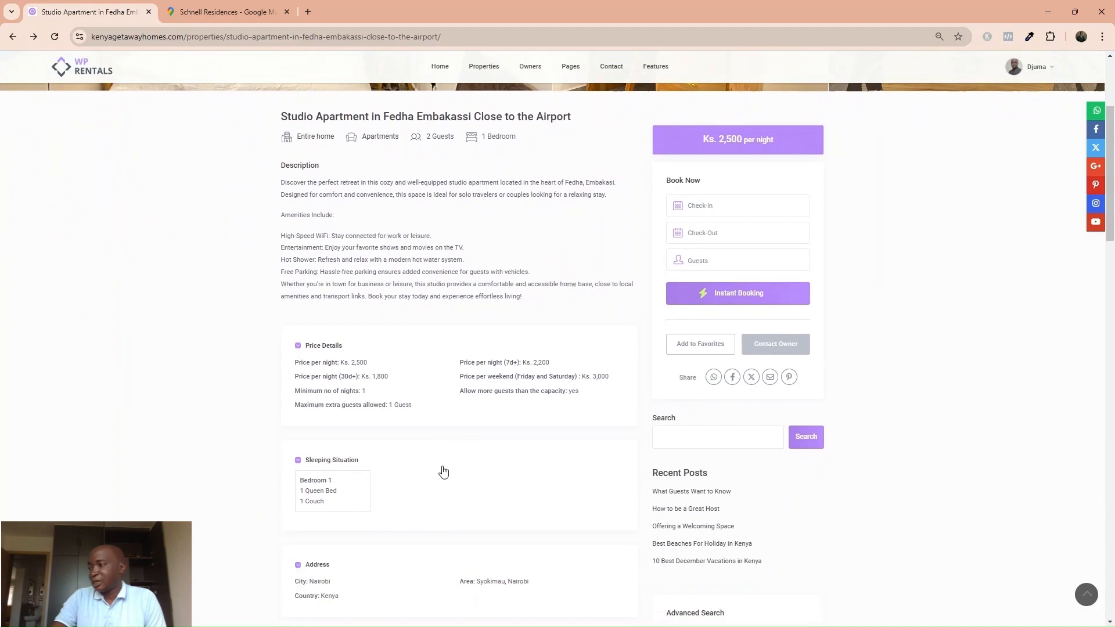
scroll(509, 366, up, 2)
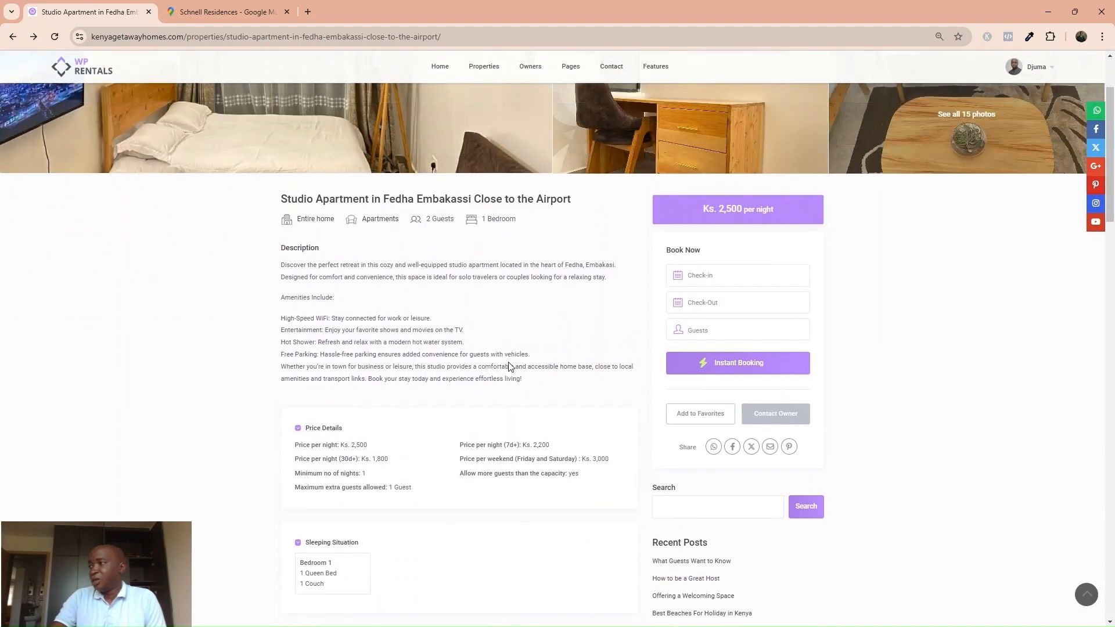
scroll(566, 305, up, 3)
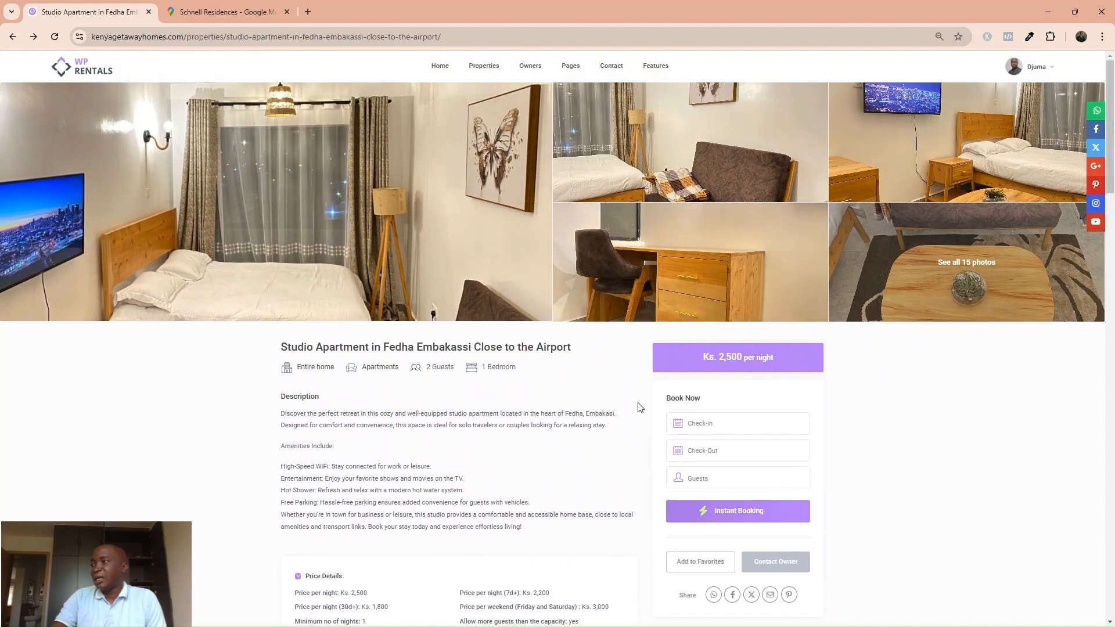
Pick December 3 to December 7, 2024 as the booking dates.
click(723, 420)
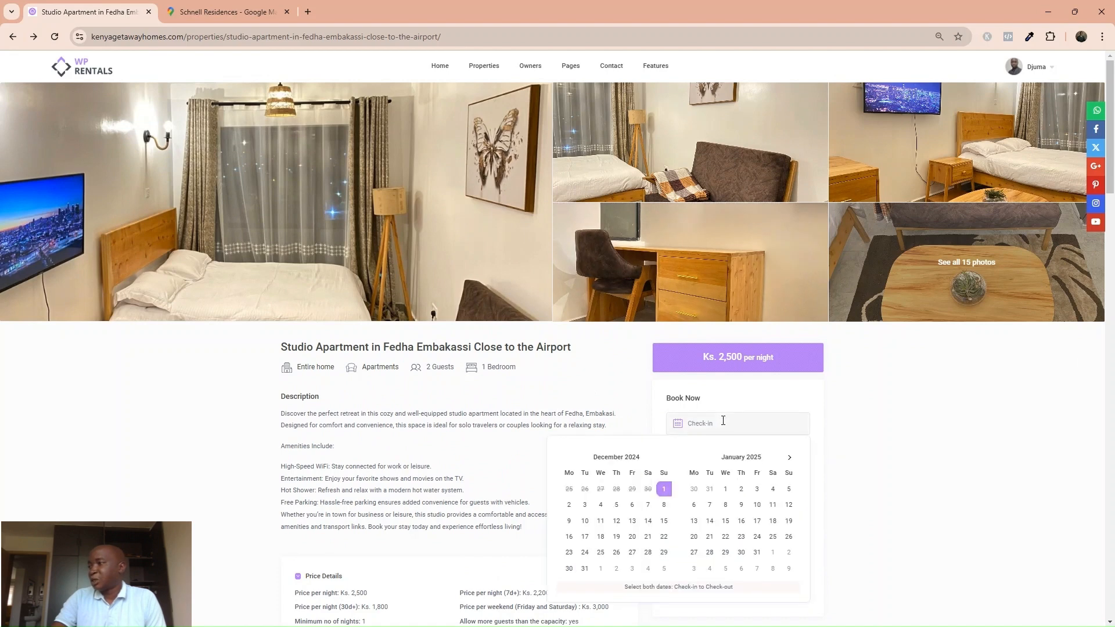
click(586, 510)
click(646, 509)
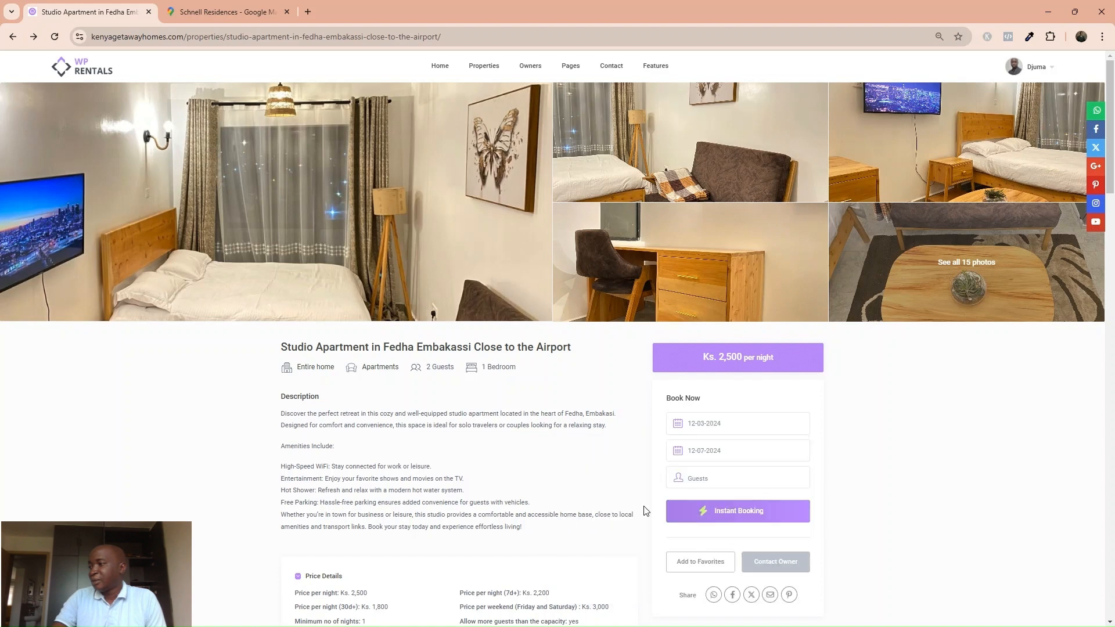
Set the guests to 2 adults and 1 child.
click(685, 480)
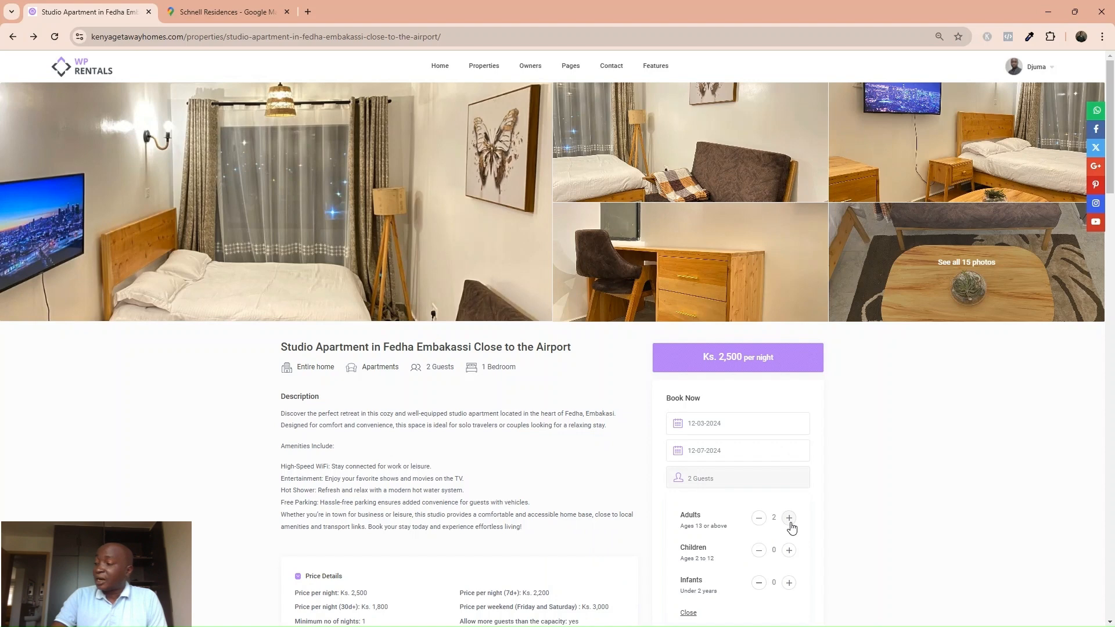
click(789, 520)
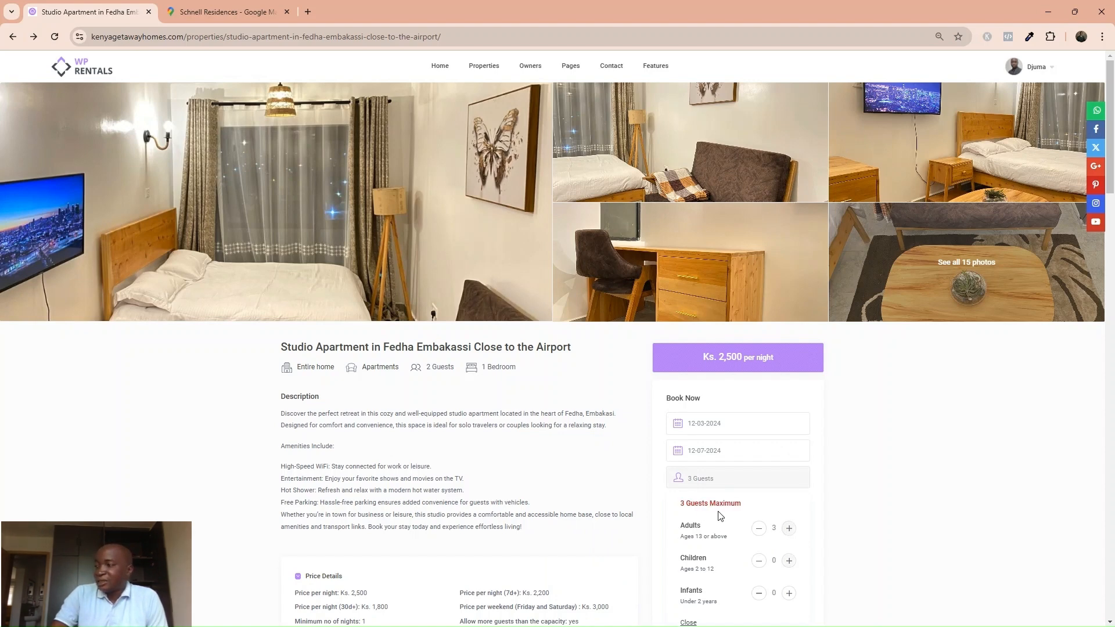
click(760, 529)
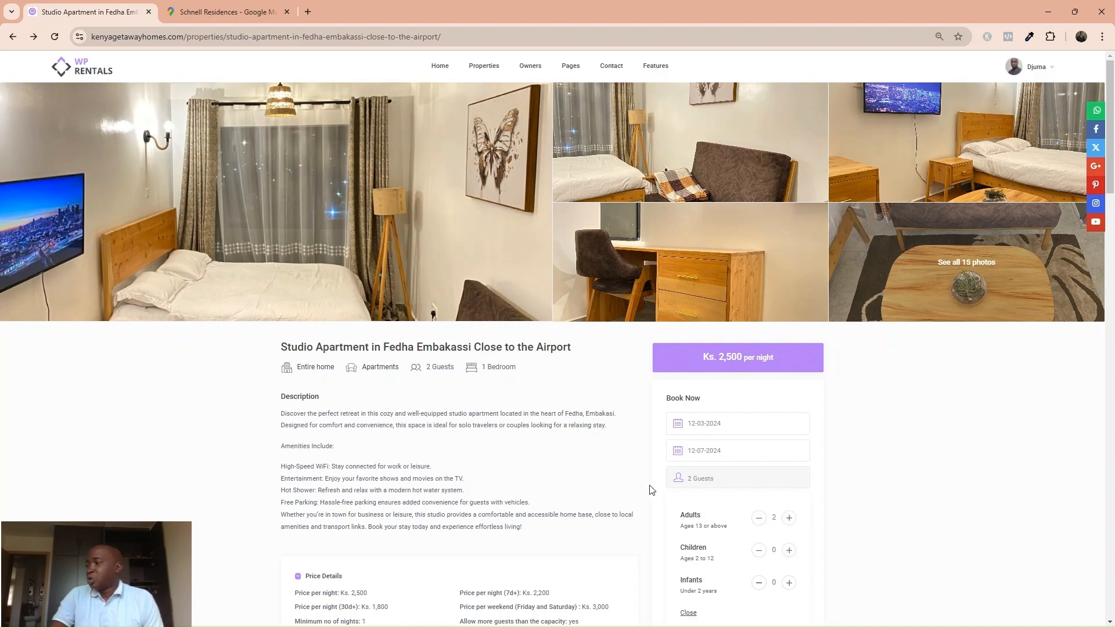
scroll(651, 490, down, 2)
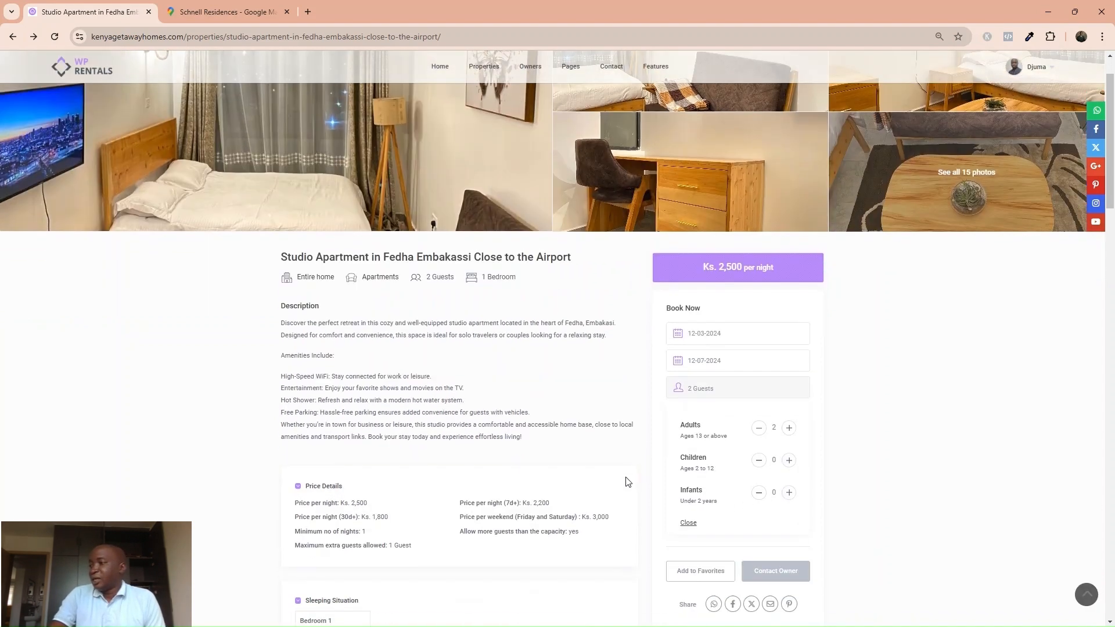
click(788, 461)
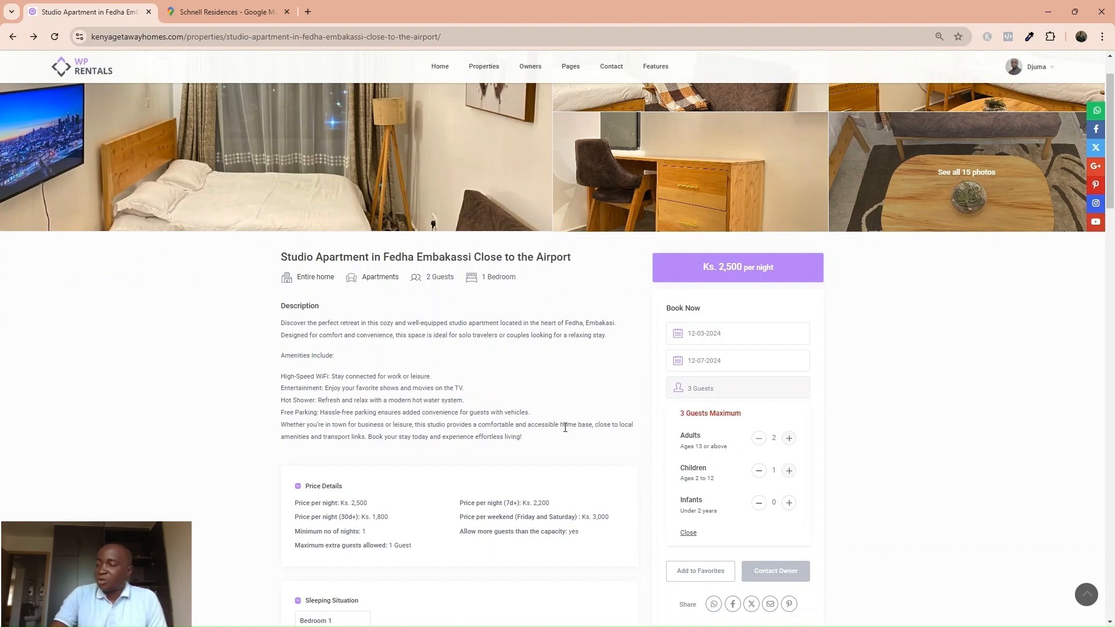
scroll(601, 448, down, 1)
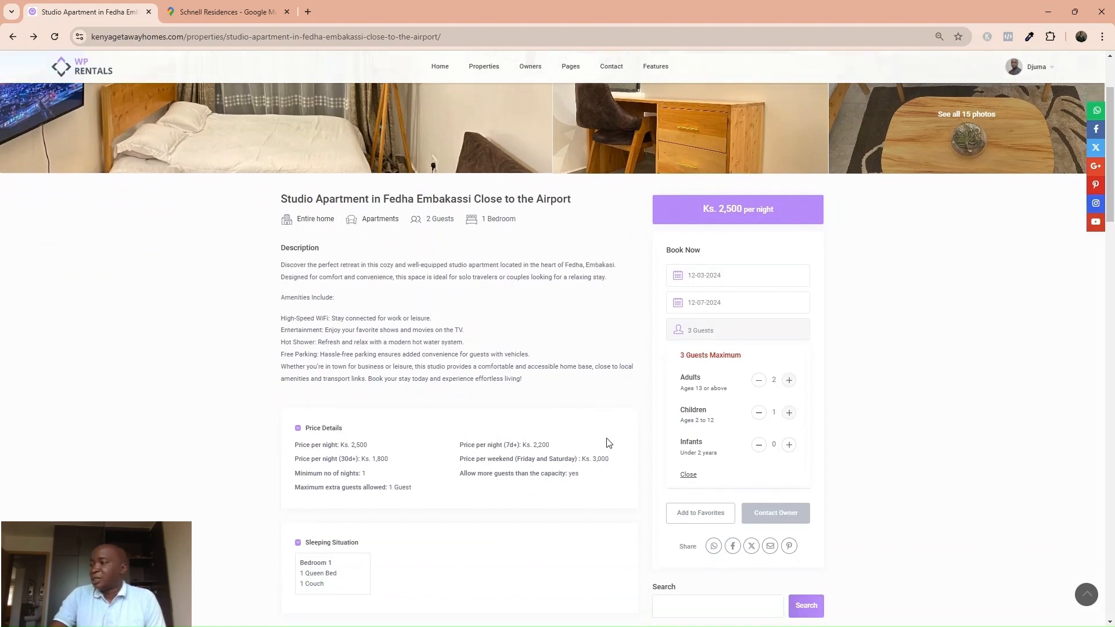
In the Contact the owner form, set December 5 to 8 for 2 adults.
click(754, 517)
click(493, 150)
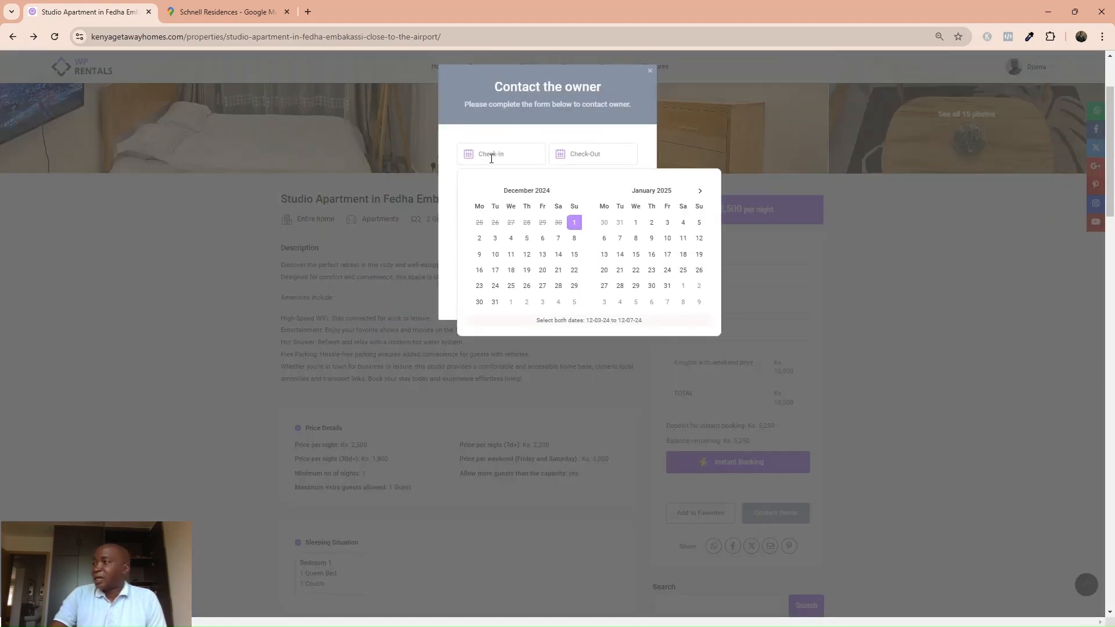
click(526, 239)
click(574, 239)
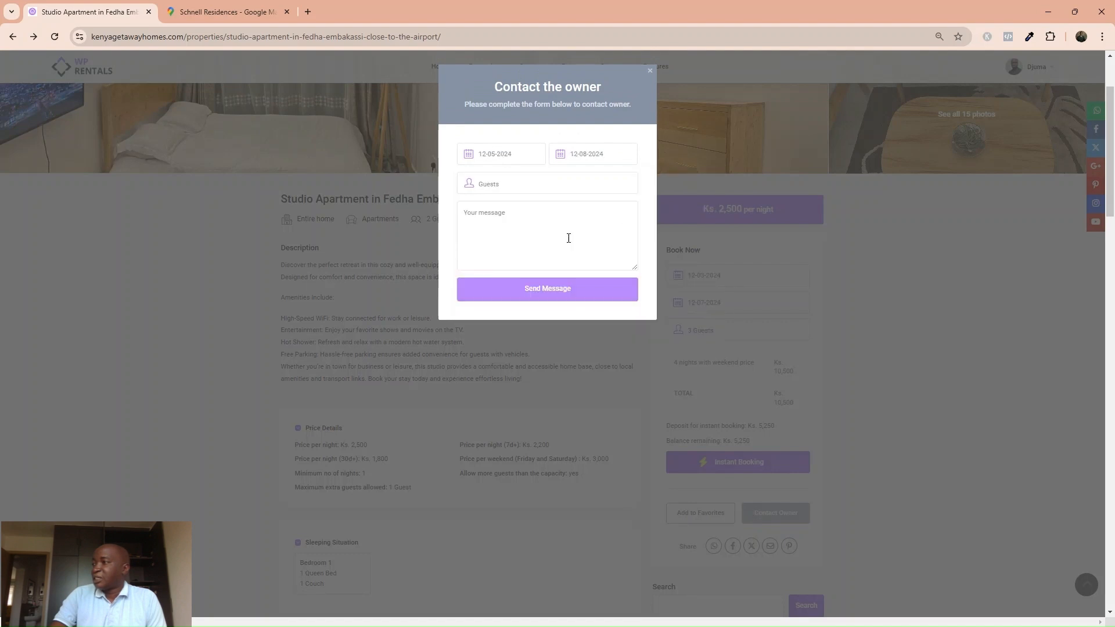
click(505, 185)
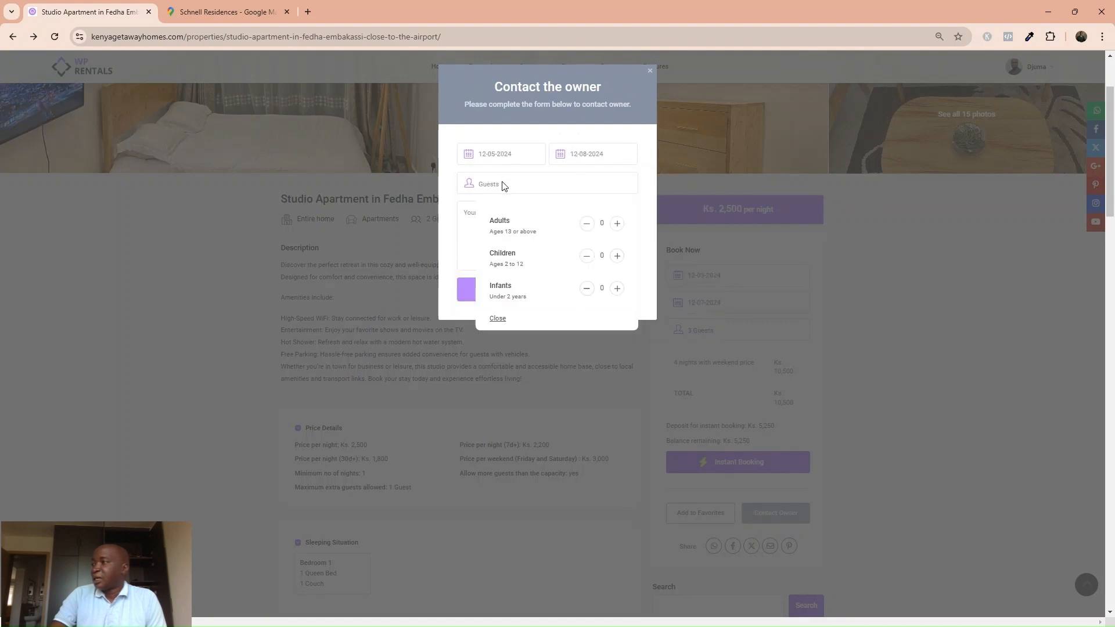
double_click(619, 225)
Send the owner the question 'Are pets allowed' and close the form.
click(466, 224)
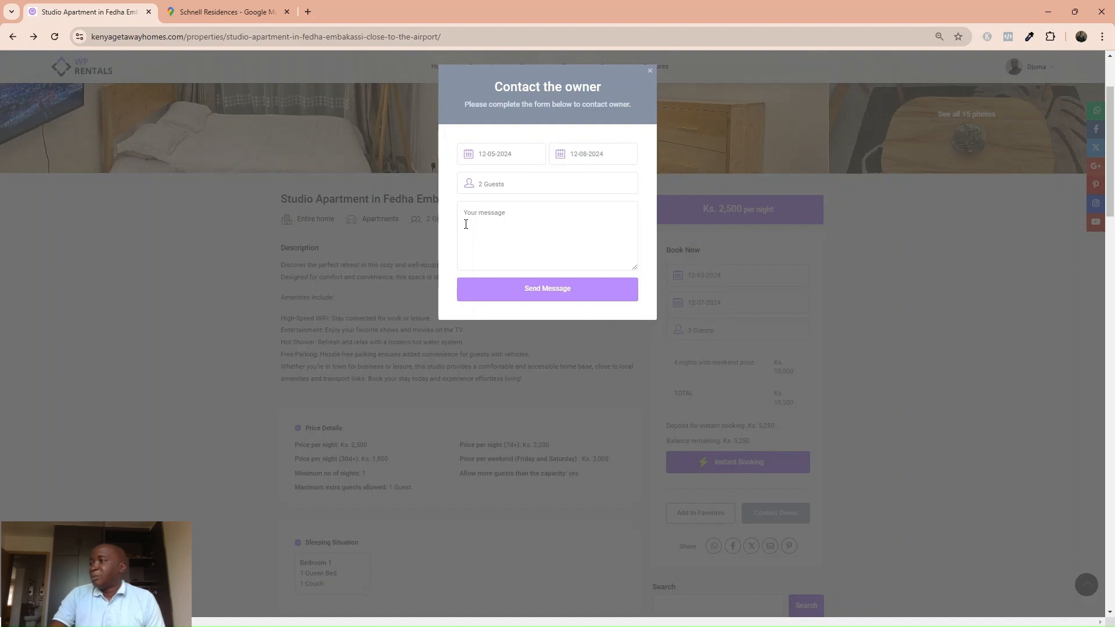
text(Are p)
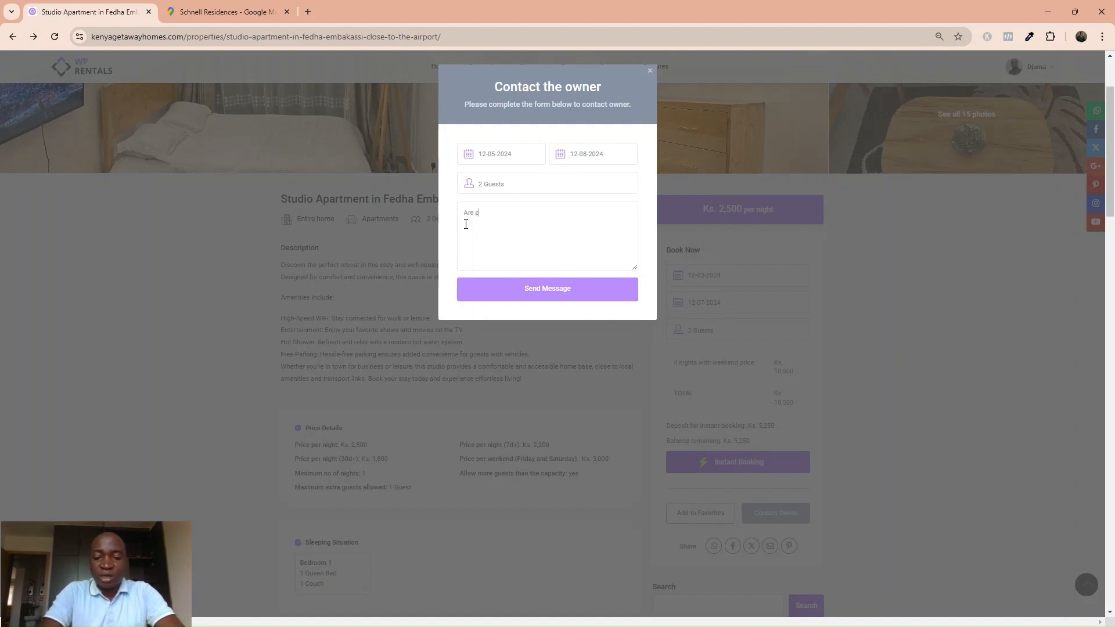
text(ets allowed)
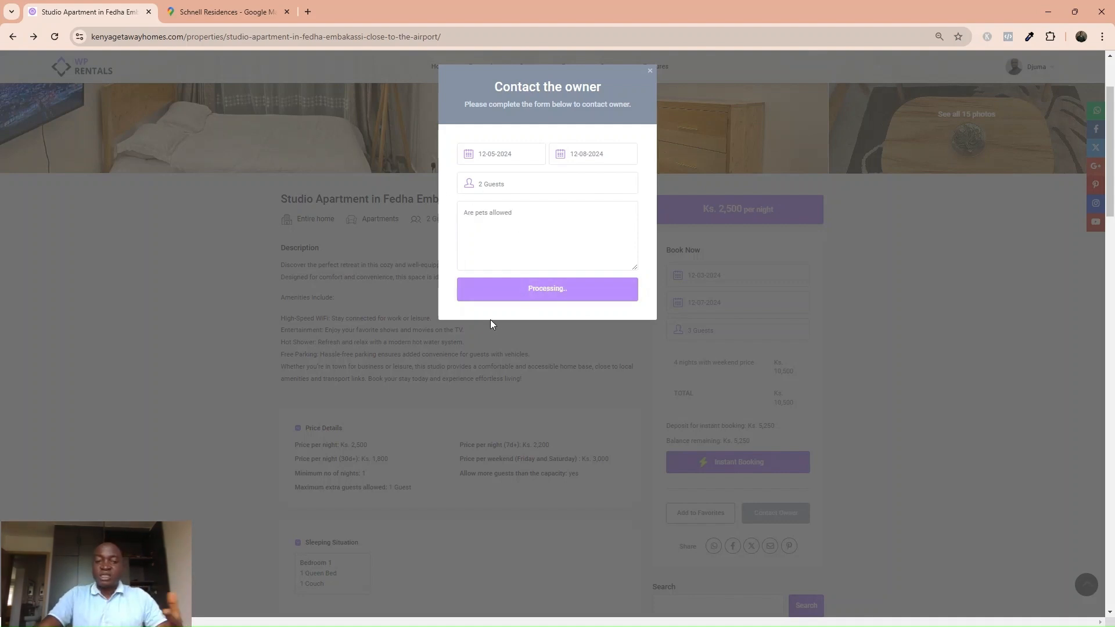
click(387, 413)
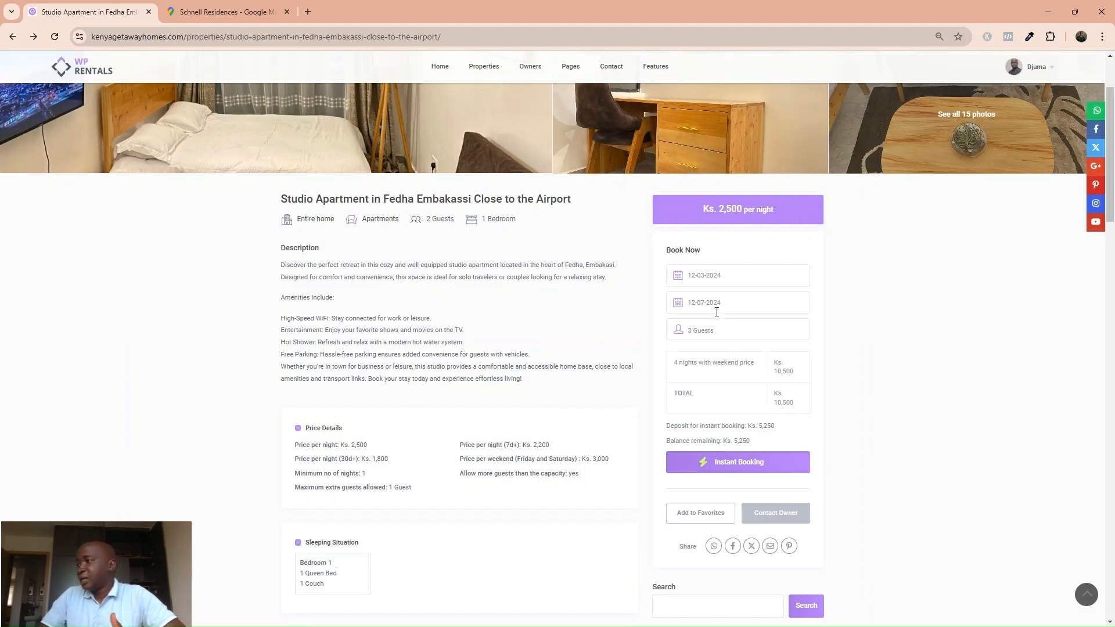
Request an Instant Booking, review the USD 10,500 invoice with USD 5,250 deposit, and close it unpaid.
click(718, 467)
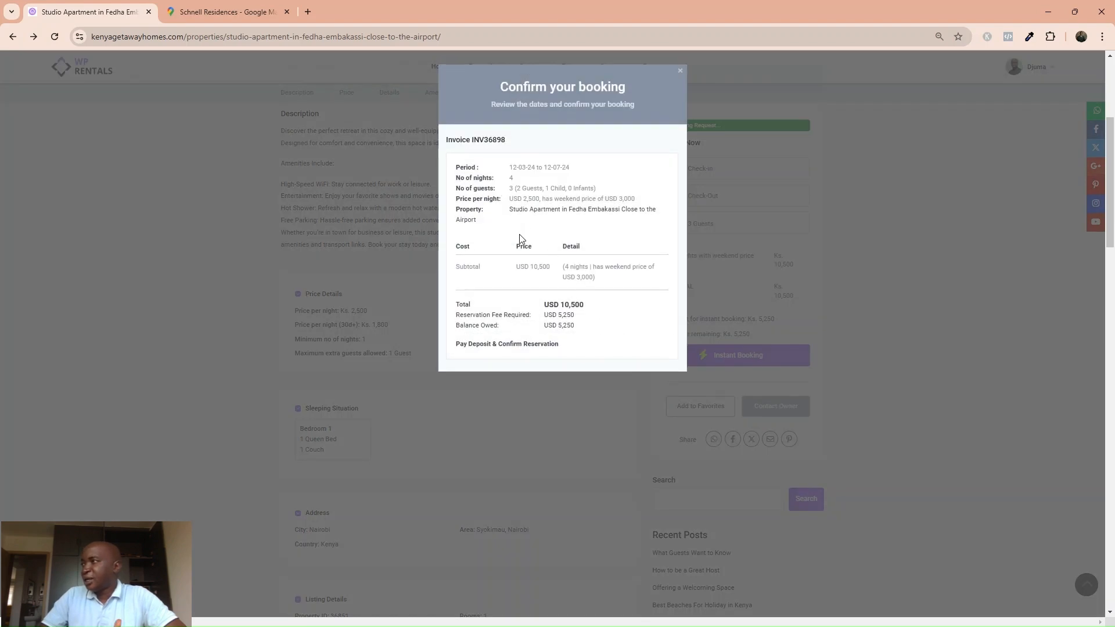
scroll(543, 339, down, 1)
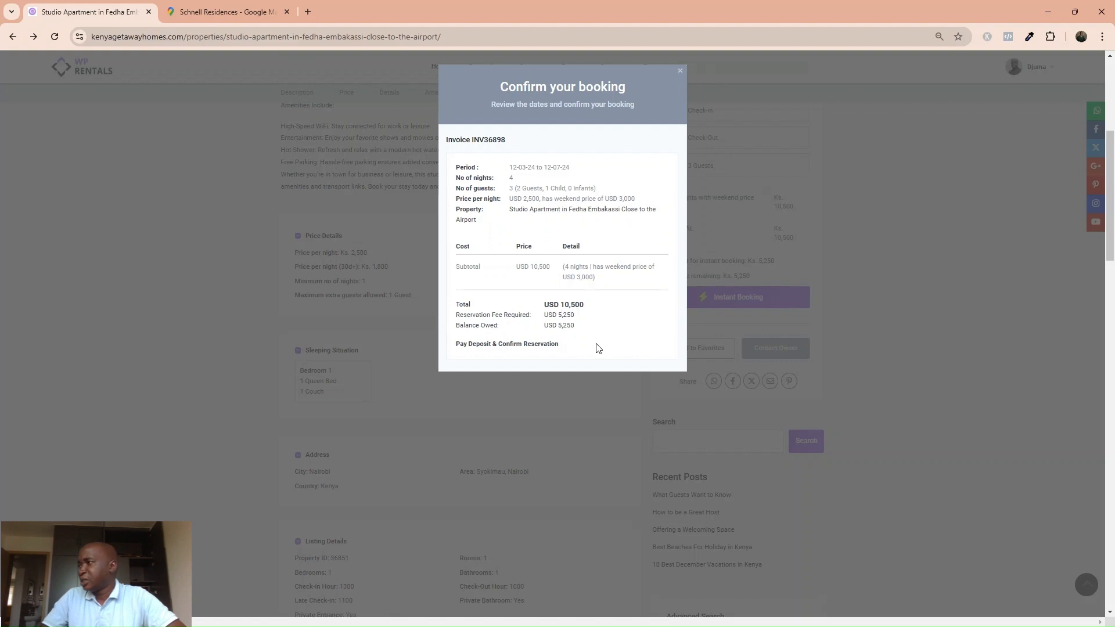
scroll(575, 337, down, 2)
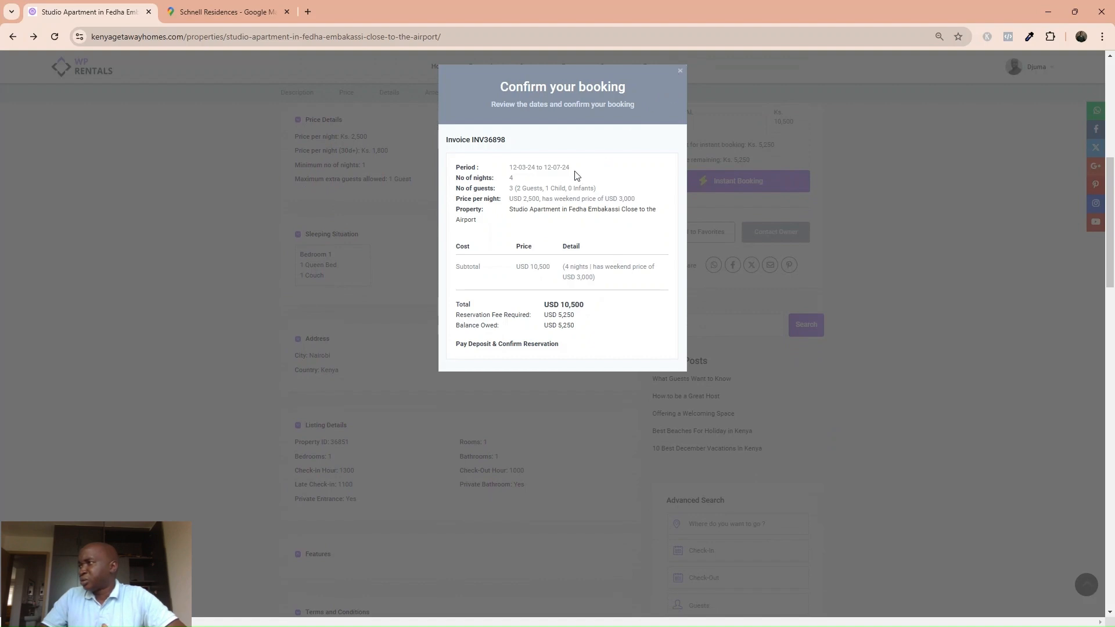
click(678, 72)
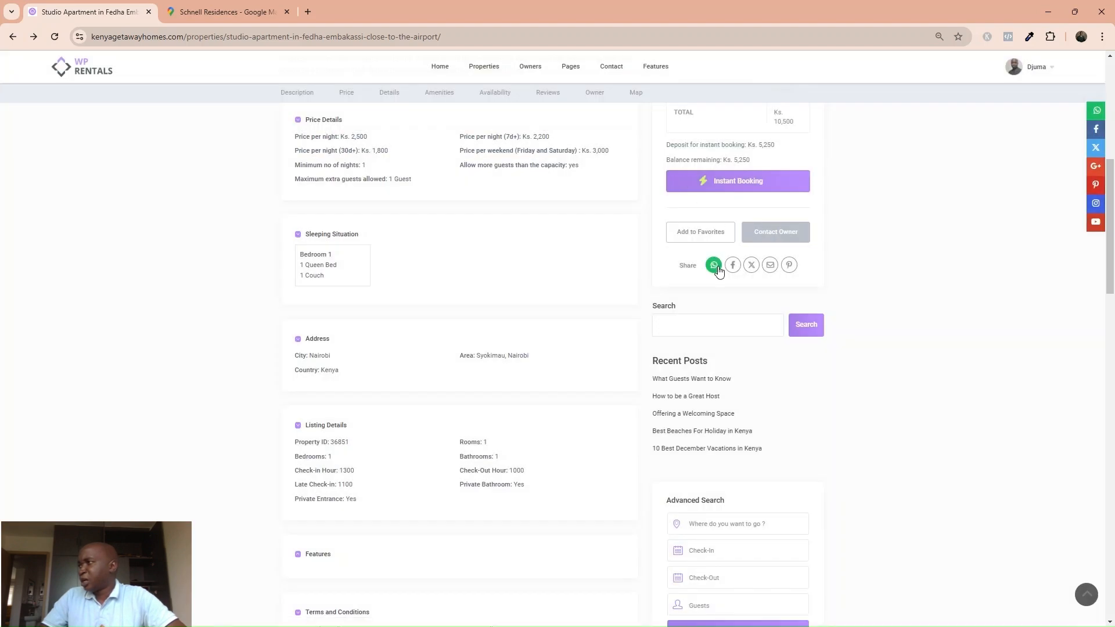
Go to My Listings from the account menu, then open My Bookings.
scroll(718, 247, up, 2)
scroll(716, 247, up, 4)
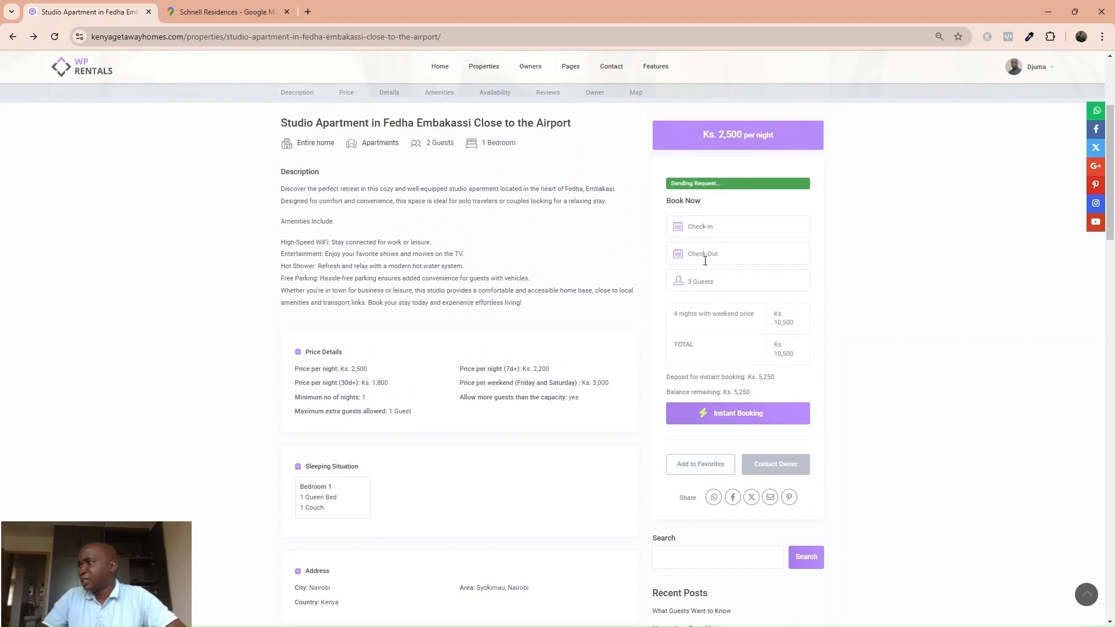
scroll(705, 264, down, 1)
scroll(936, 217, up, 3)
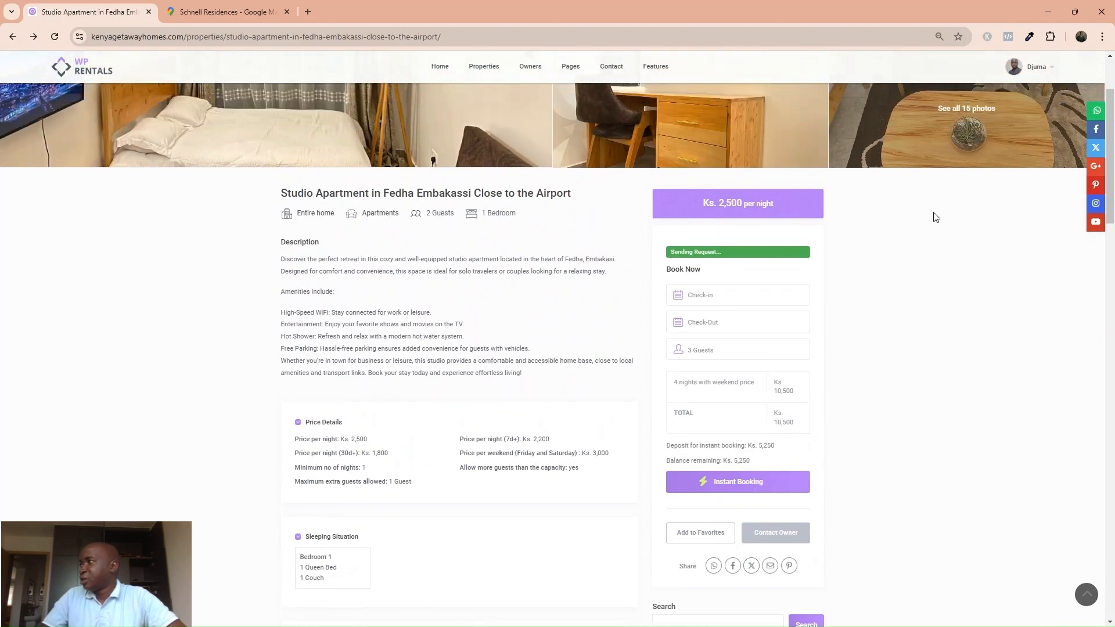
click(1035, 71)
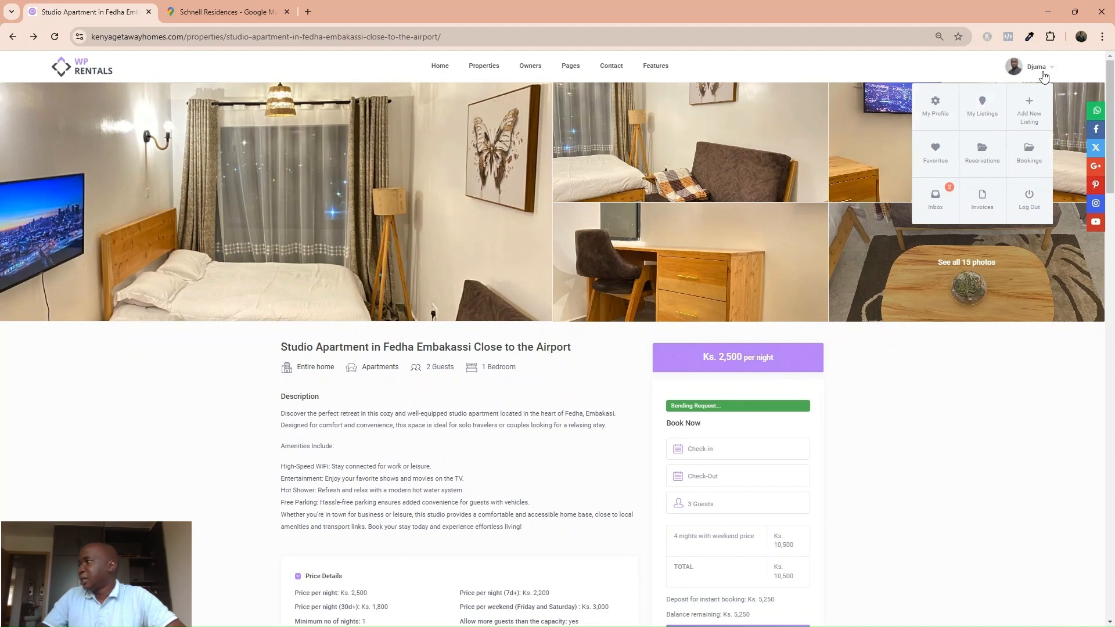
click(984, 112)
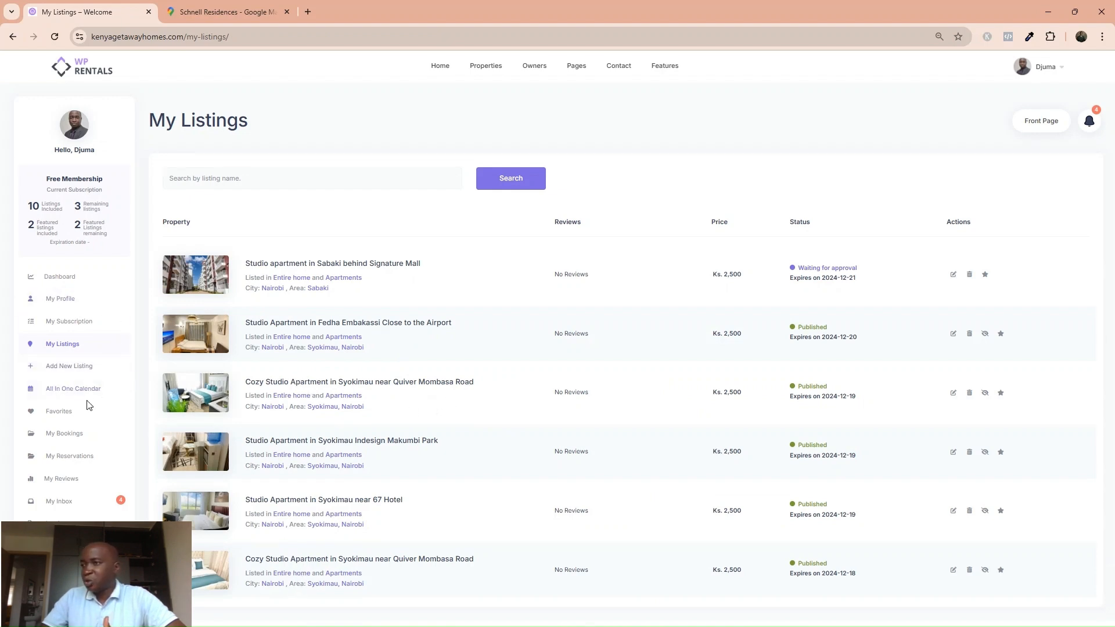
click(64, 433)
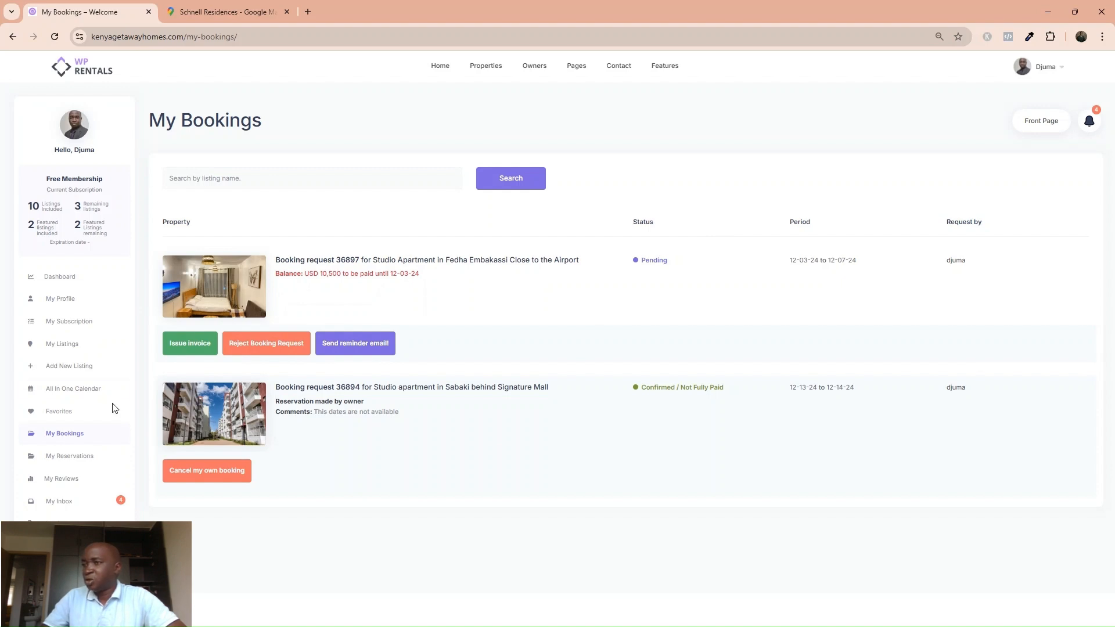
Open the All In One Calendar showing December 2024 bookings.
click(85, 396)
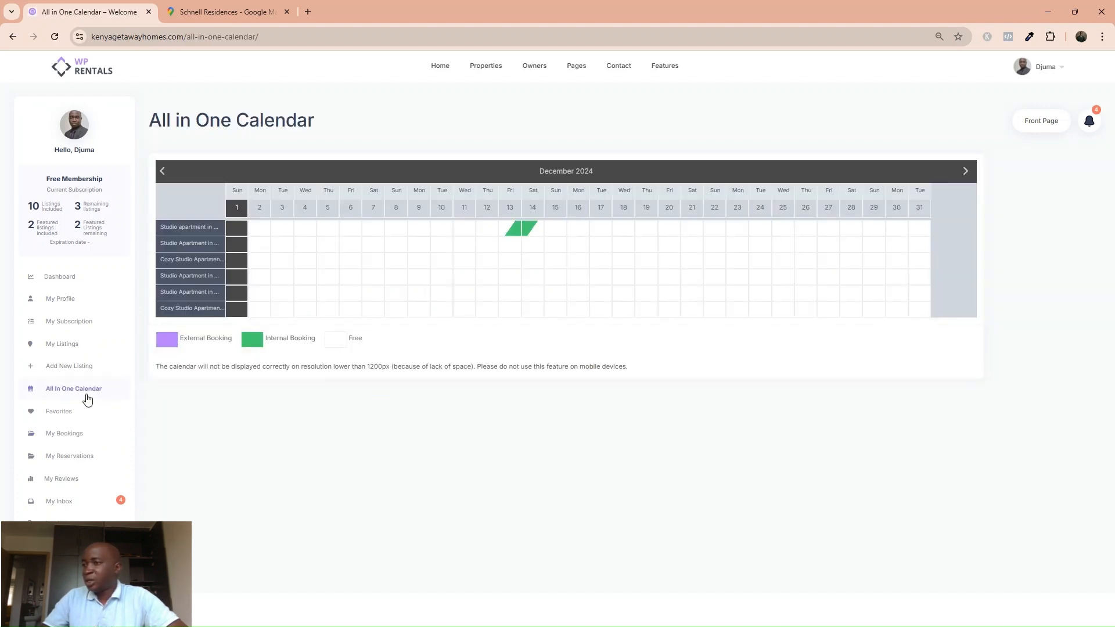
click(59, 282)
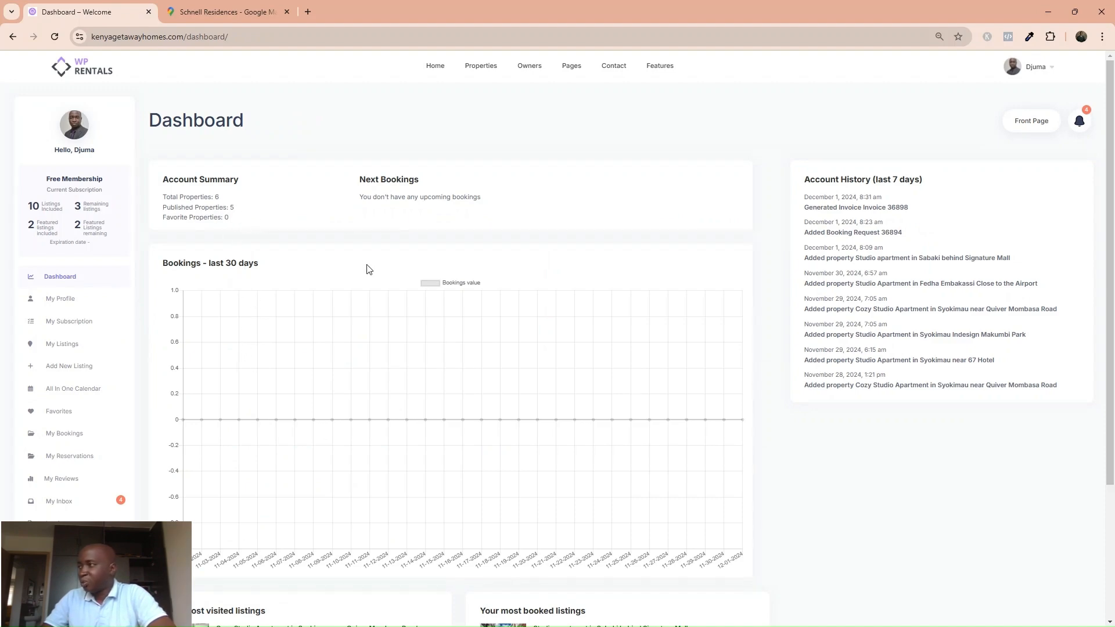
scroll(383, 297, down, 3)
scroll(383, 298, up, 2)
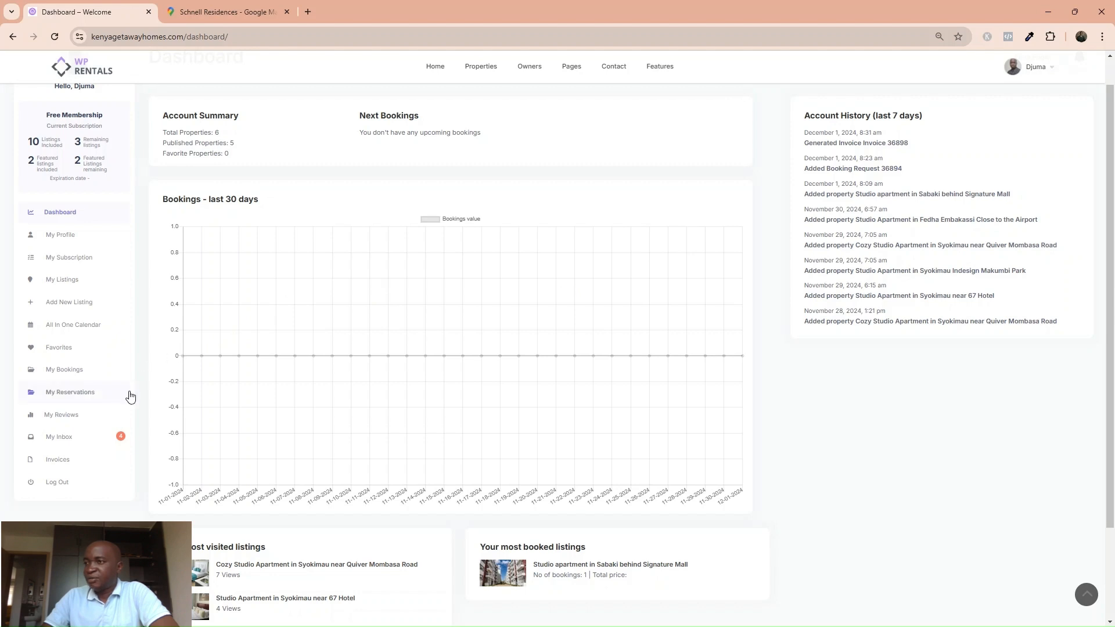
click(83, 445)
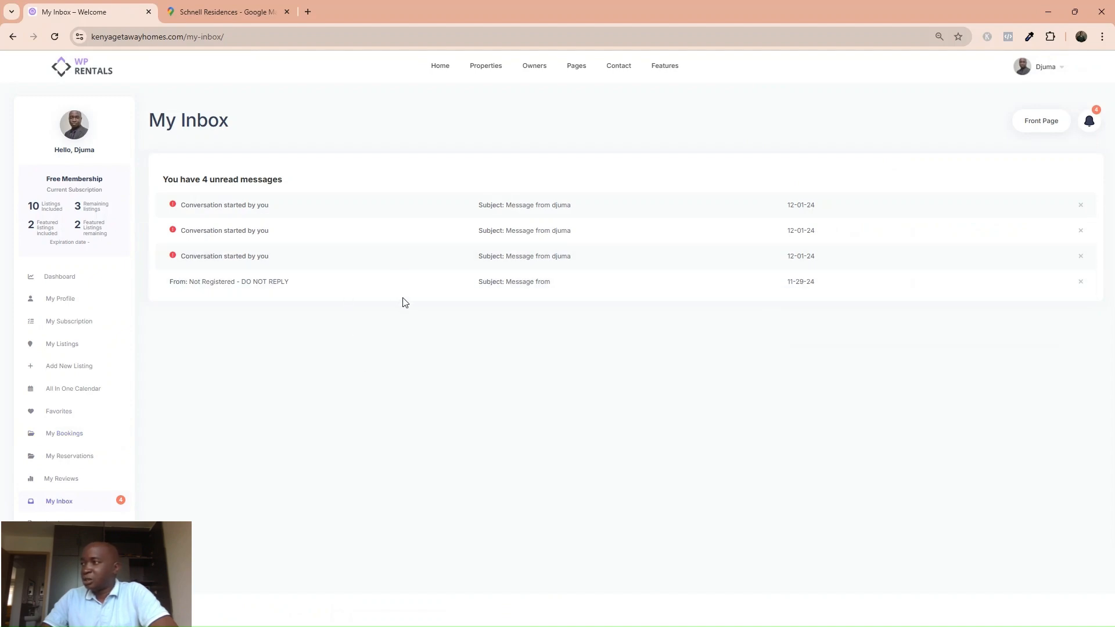
Expand the unregistered guest's pets message and click into the reply subject and message fields.
click(224, 281)
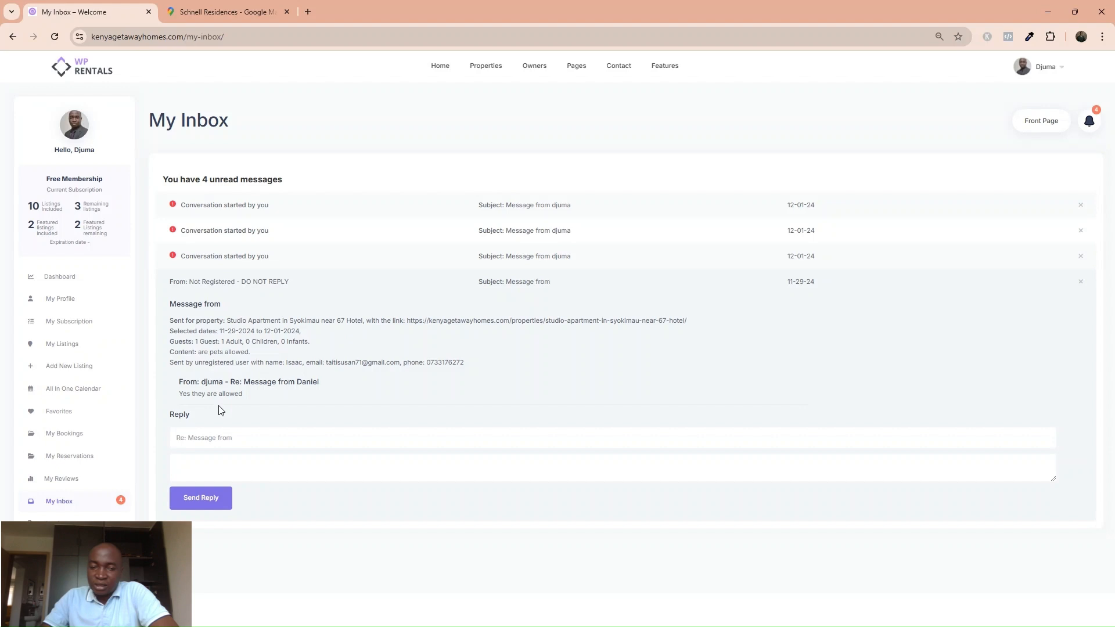
click(242, 446)
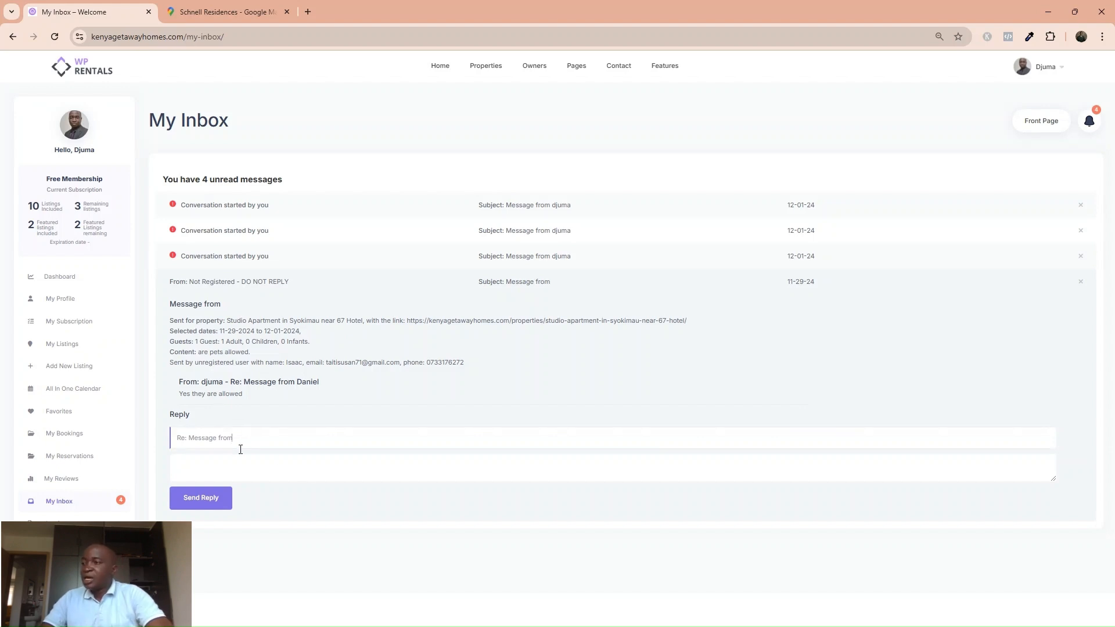
click(201, 474)
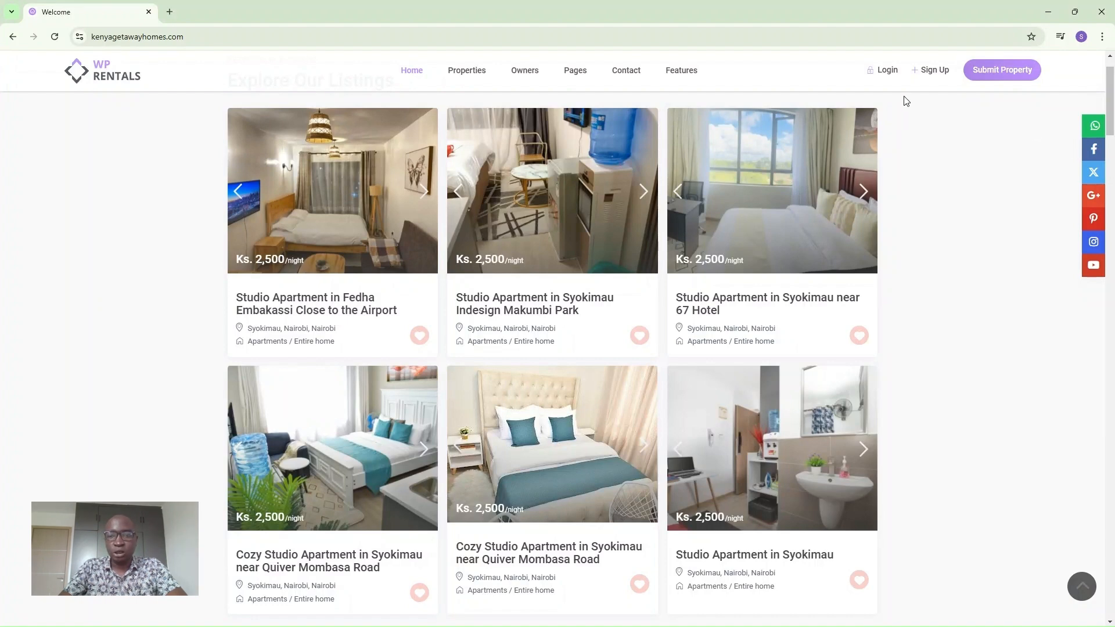
Sign in via Login with Google using the existing Google account.
click(933, 71)
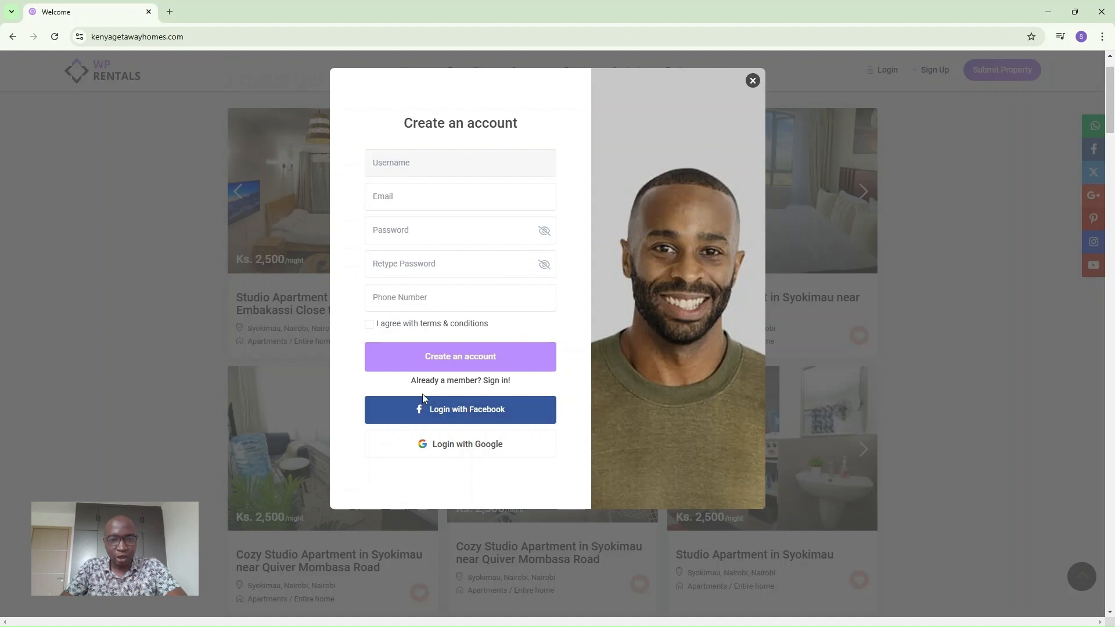
click(429, 445)
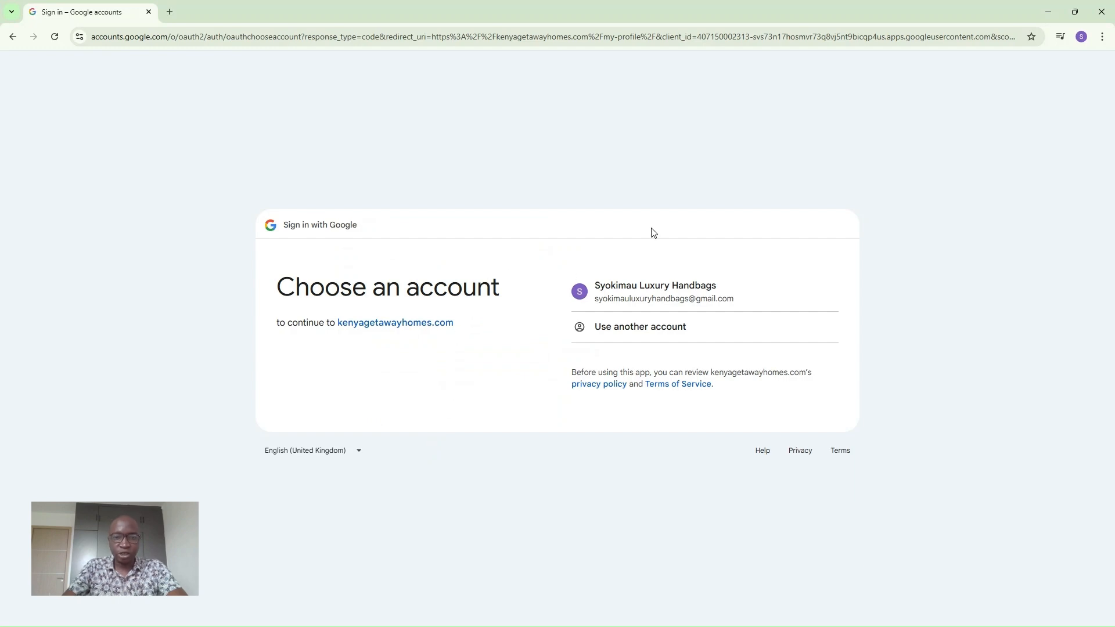
click(619, 287)
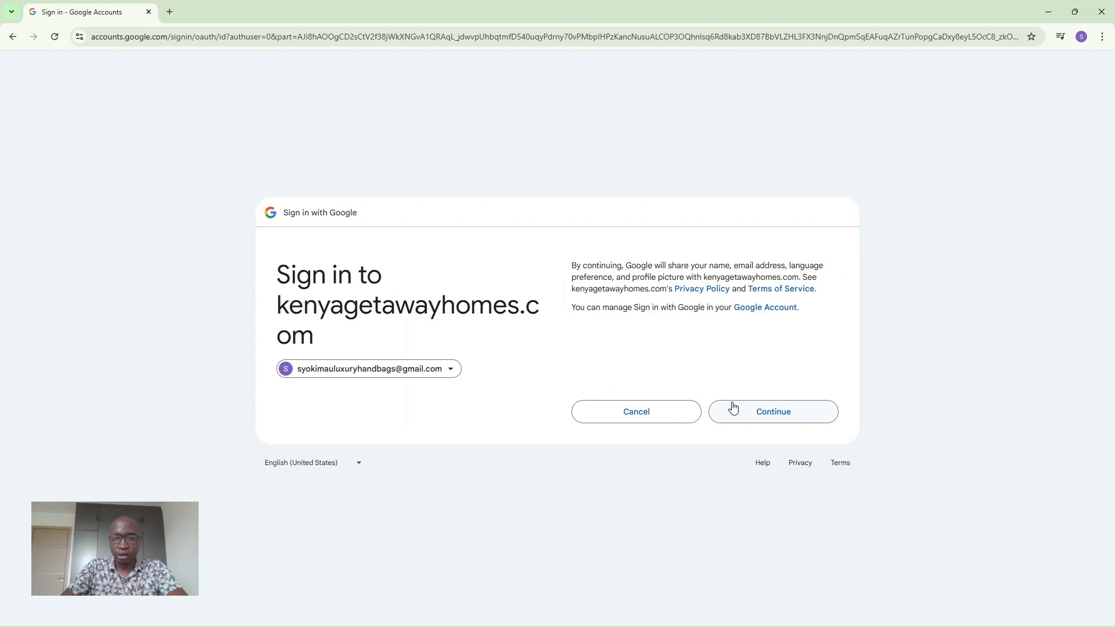
click(747, 420)
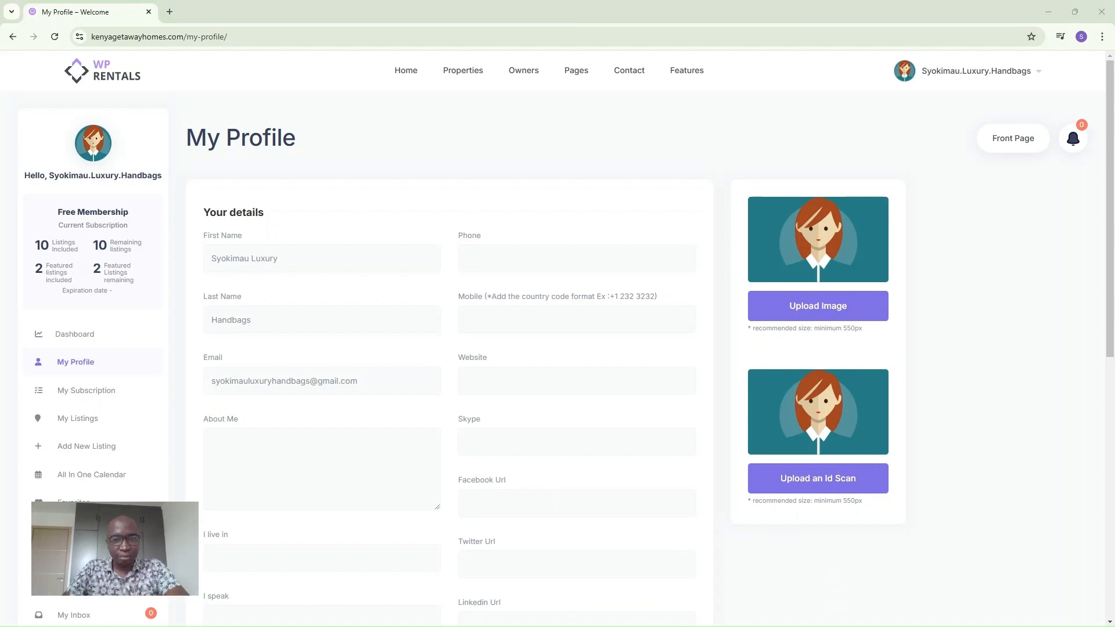
Replace the profile's first and last name with the account holder's name.
click(299, 268)
drag(294, 264, 179, 258)
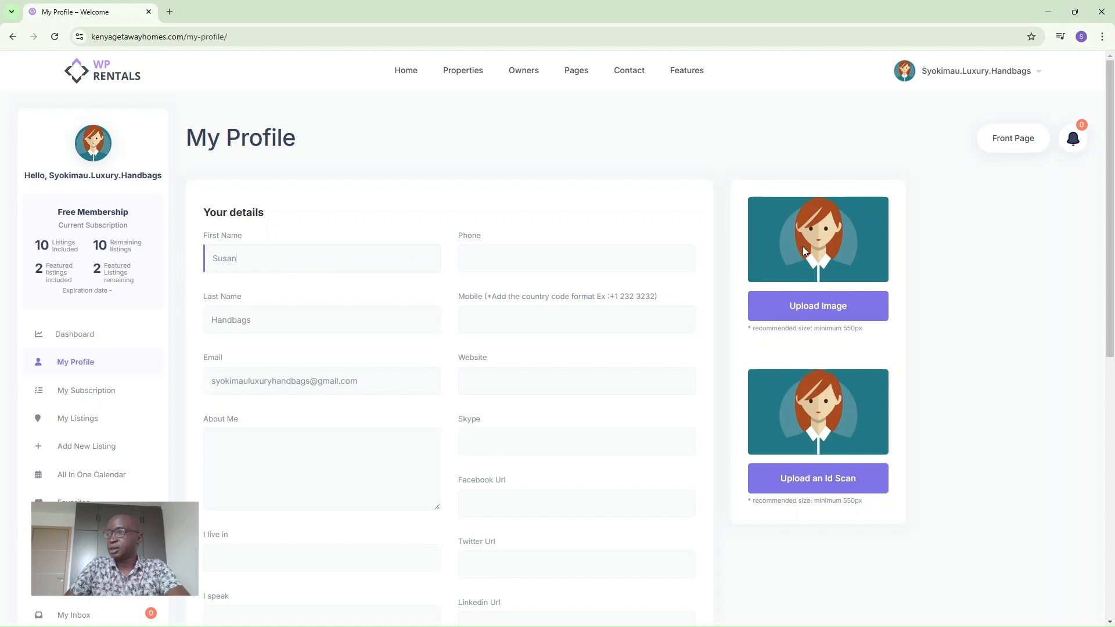
click(287, 327)
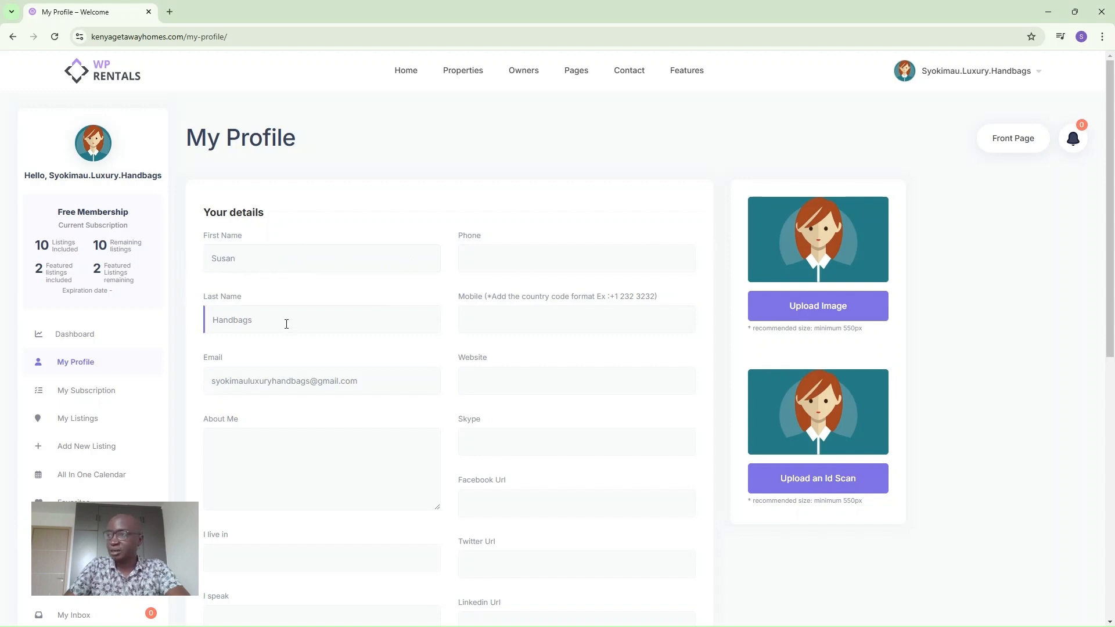
drag(276, 321, 186, 324)
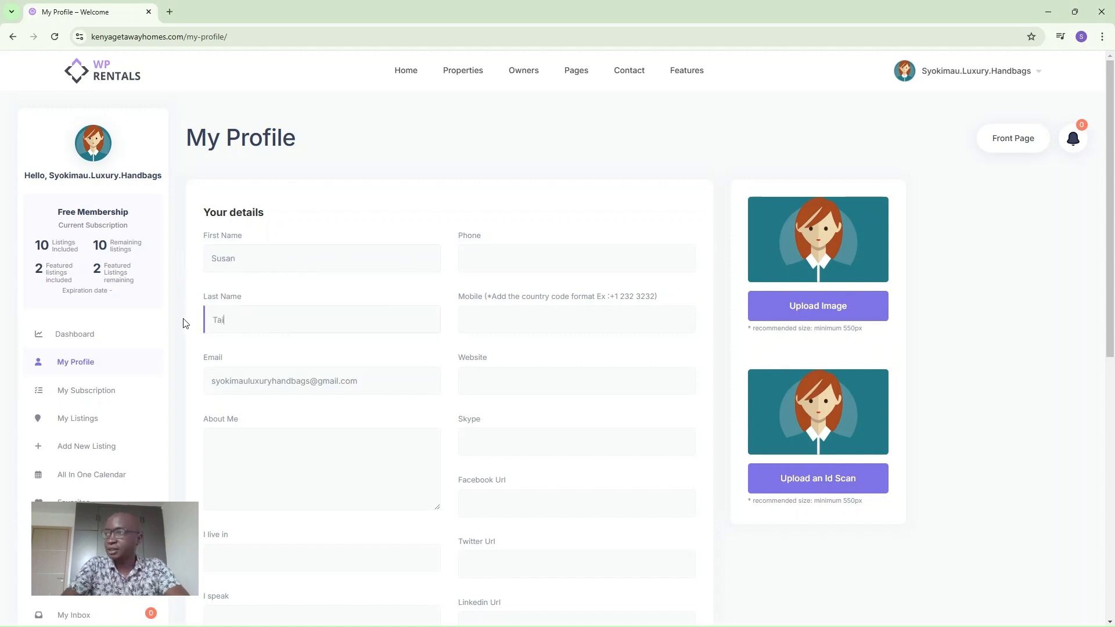
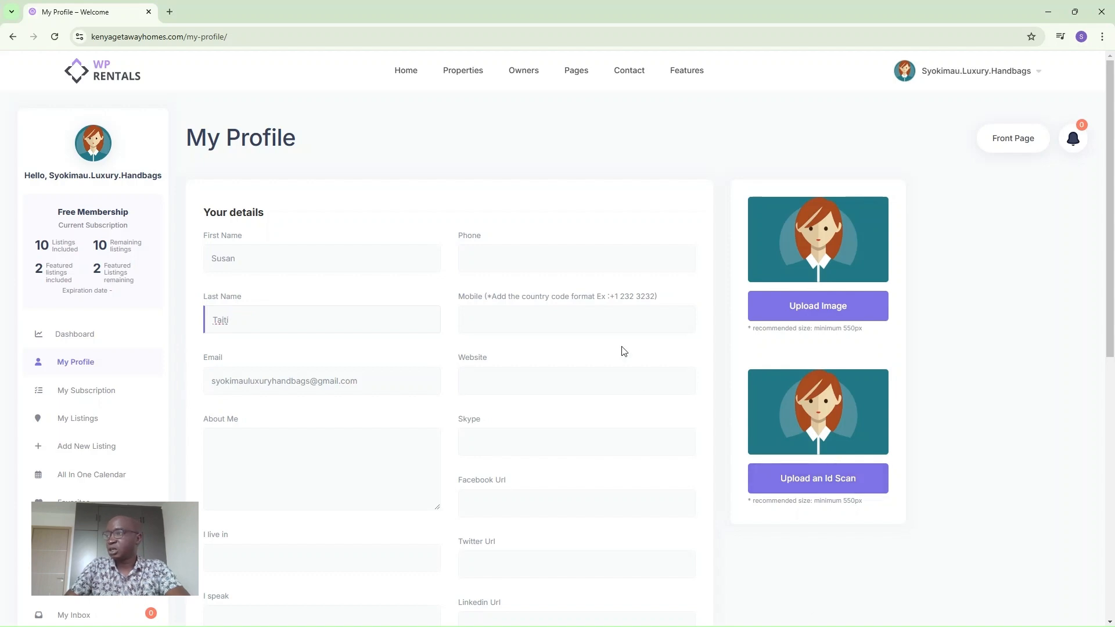
Enter the contact phone number in Phone and paste the same number into Mobile.
click(522, 255)
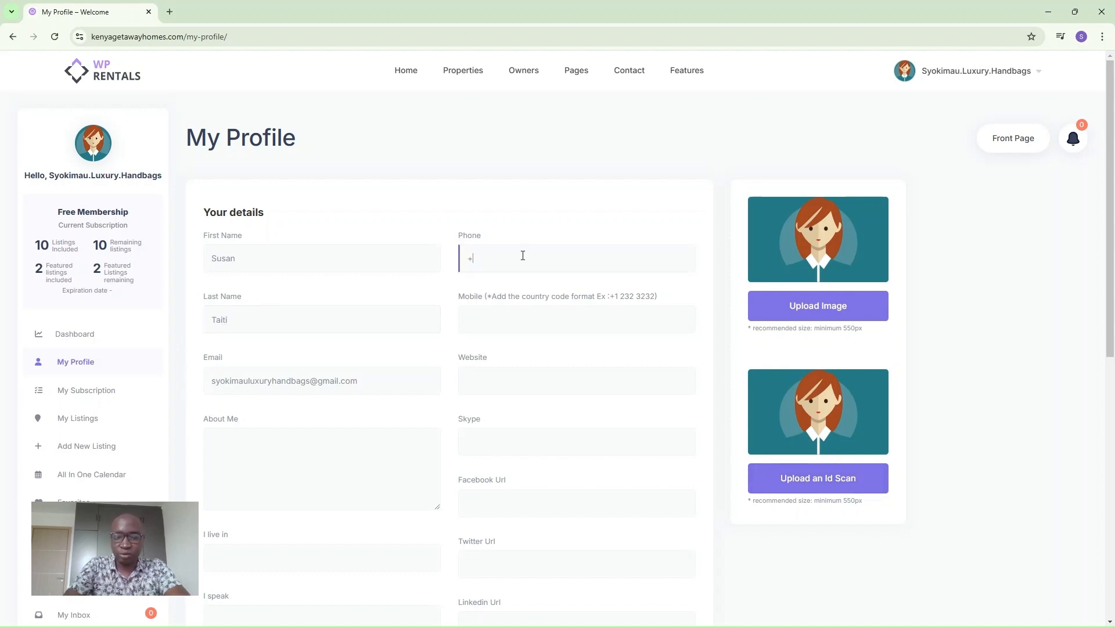
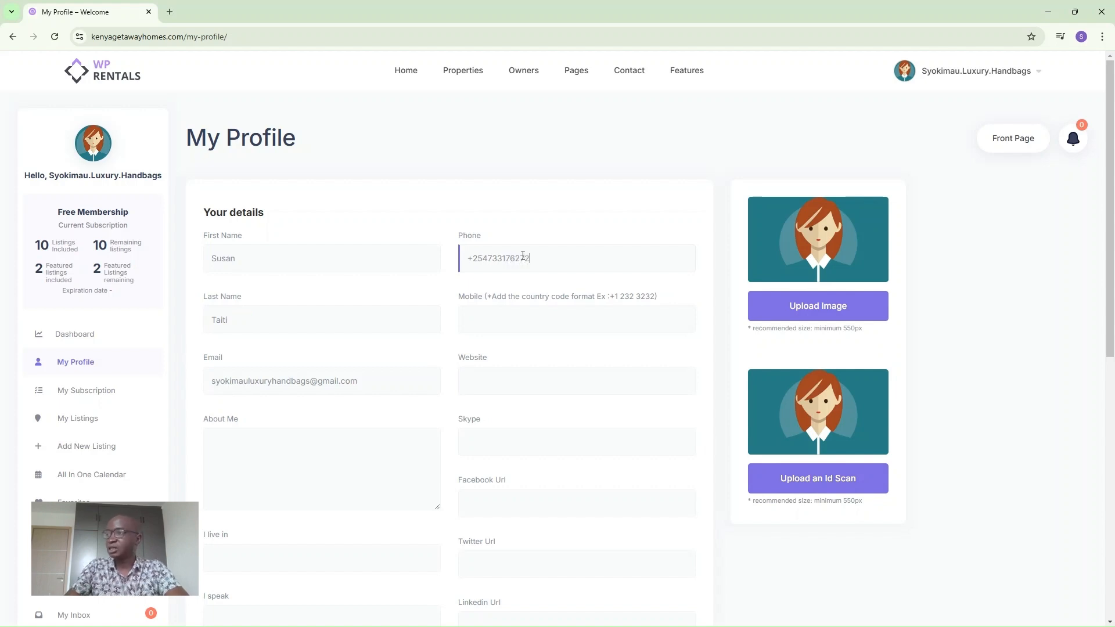
drag(531, 260, 458, 266)
key(ctrl+c)
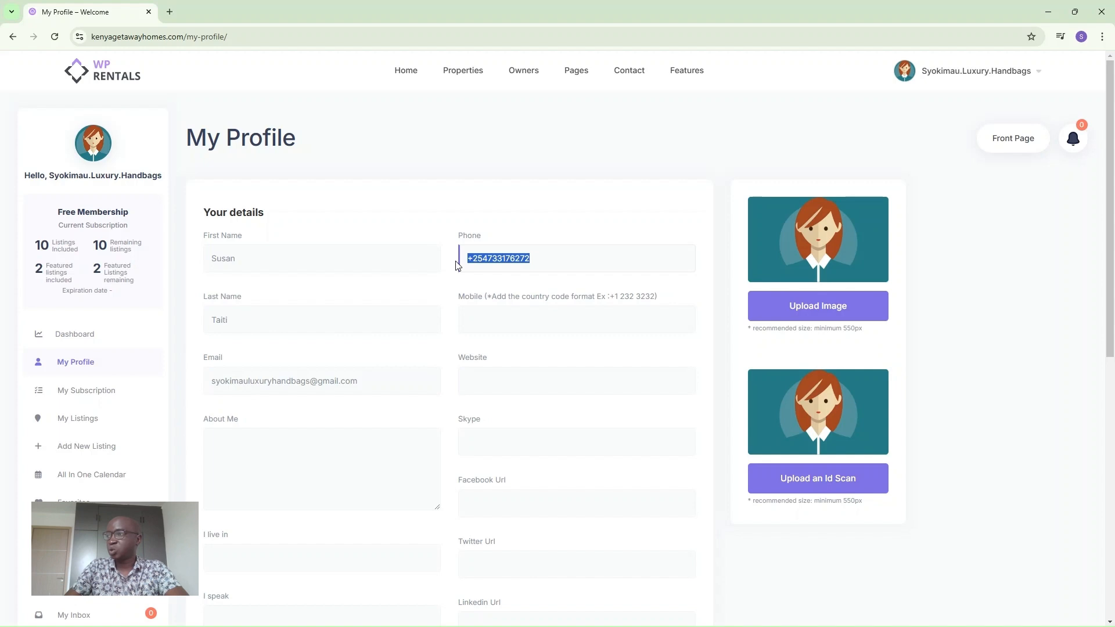
click(484, 321)
key(ctrl+v)
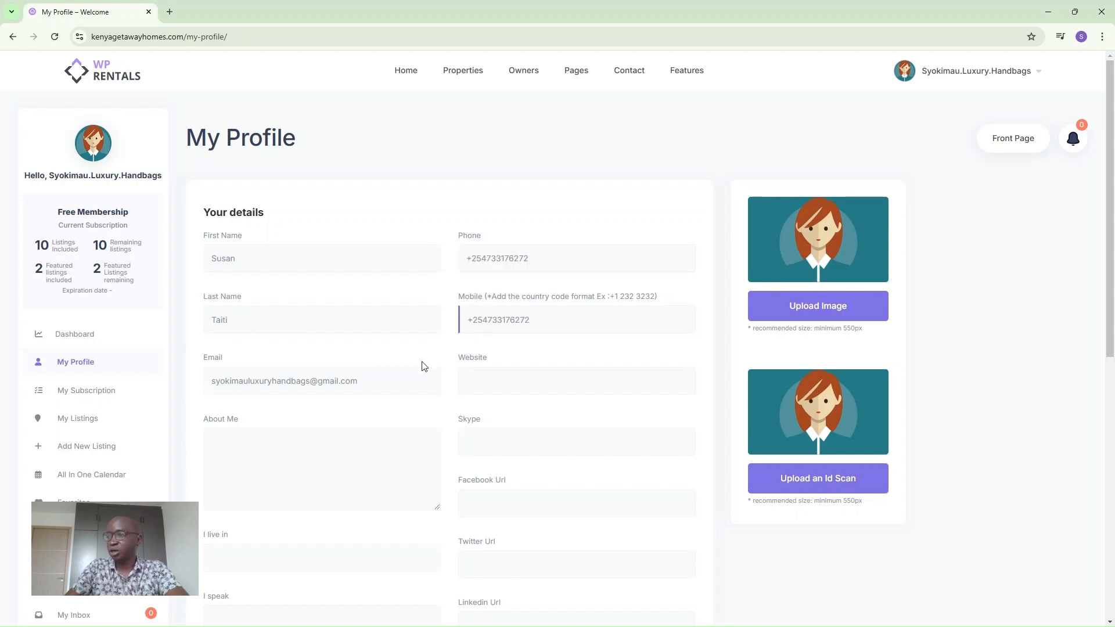
Check the email and mobile entries, then click into the Website and About Me fields.
click(360, 387)
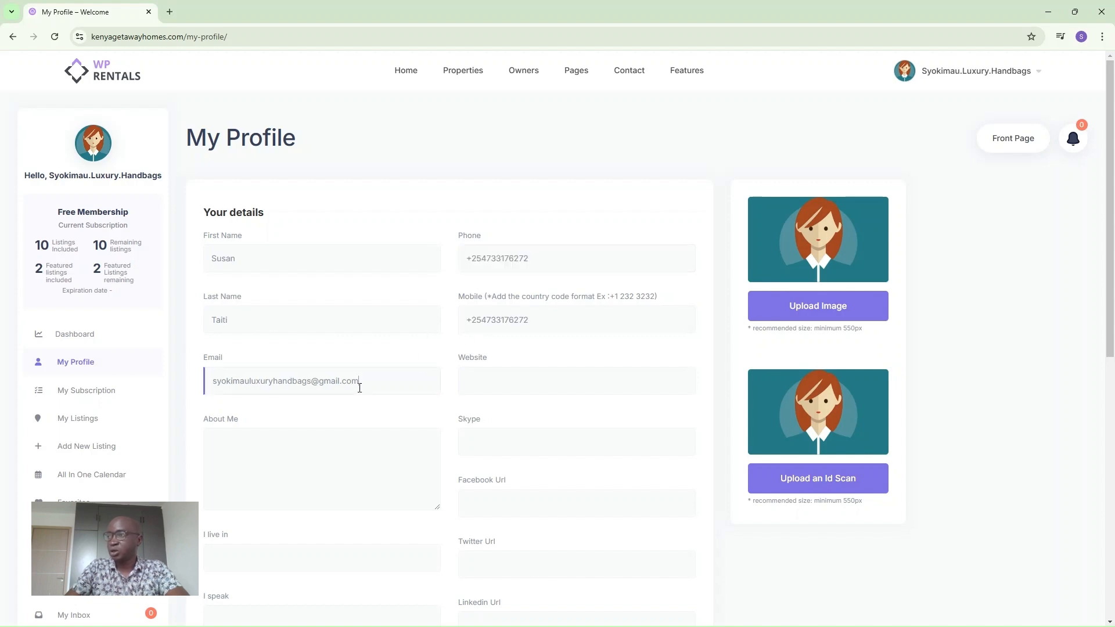
drag(560, 326, 461, 323)
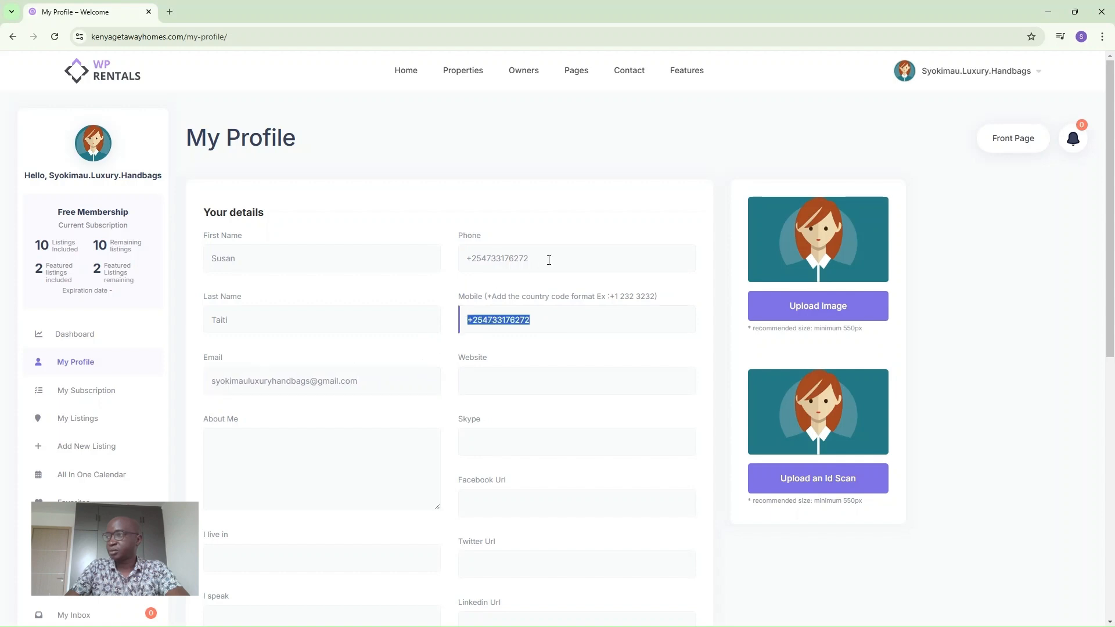
click(550, 266)
drag(366, 384, 187, 403)
click(389, 383)
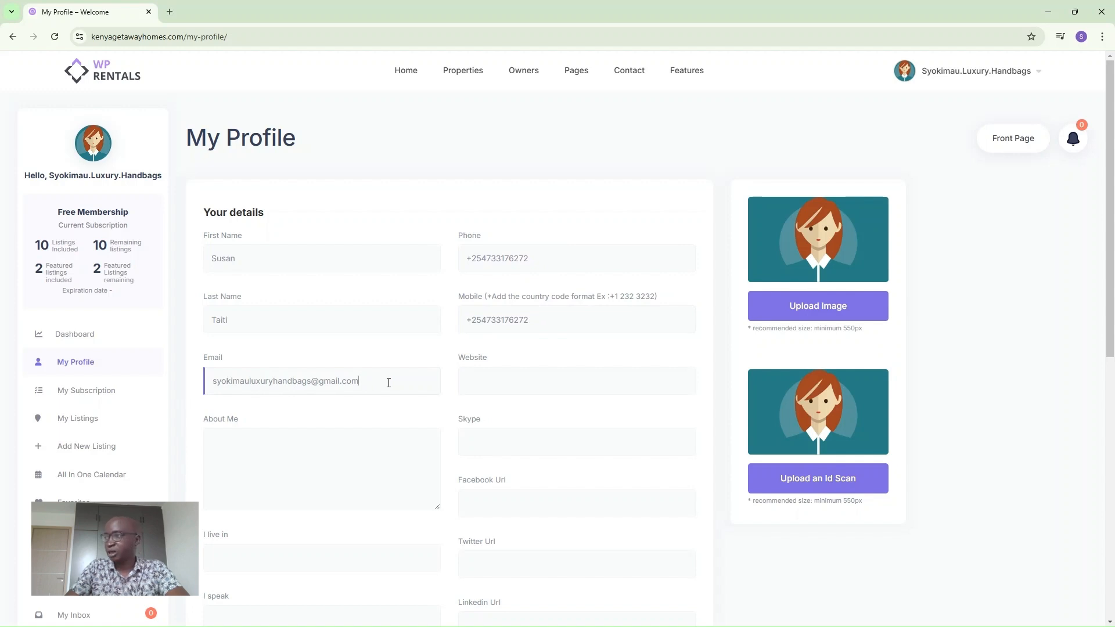
click(505, 381)
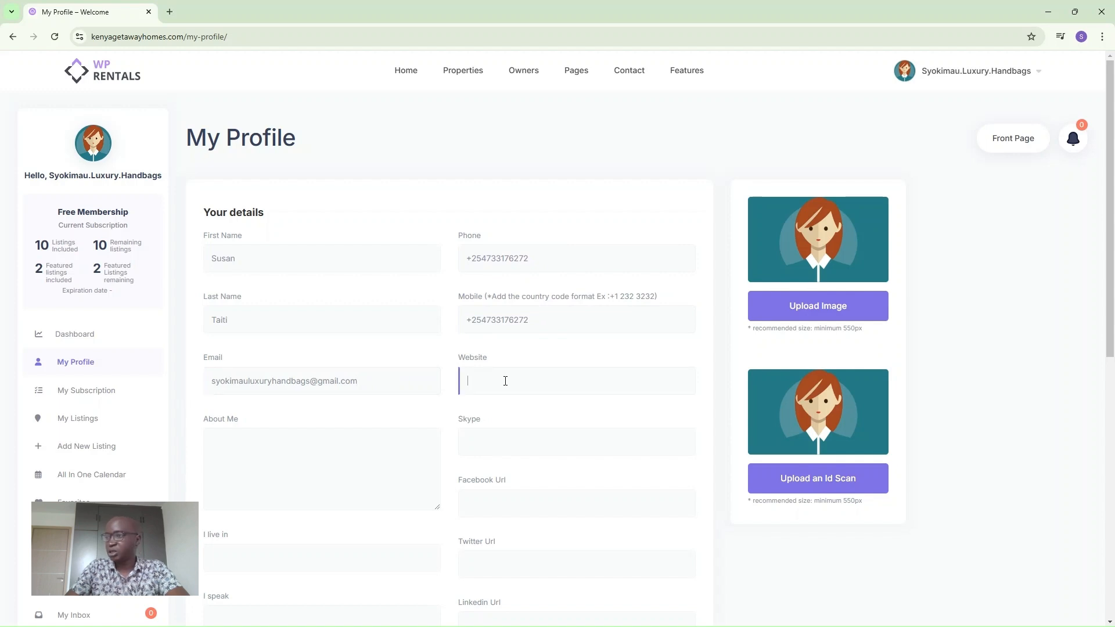
click(255, 450)
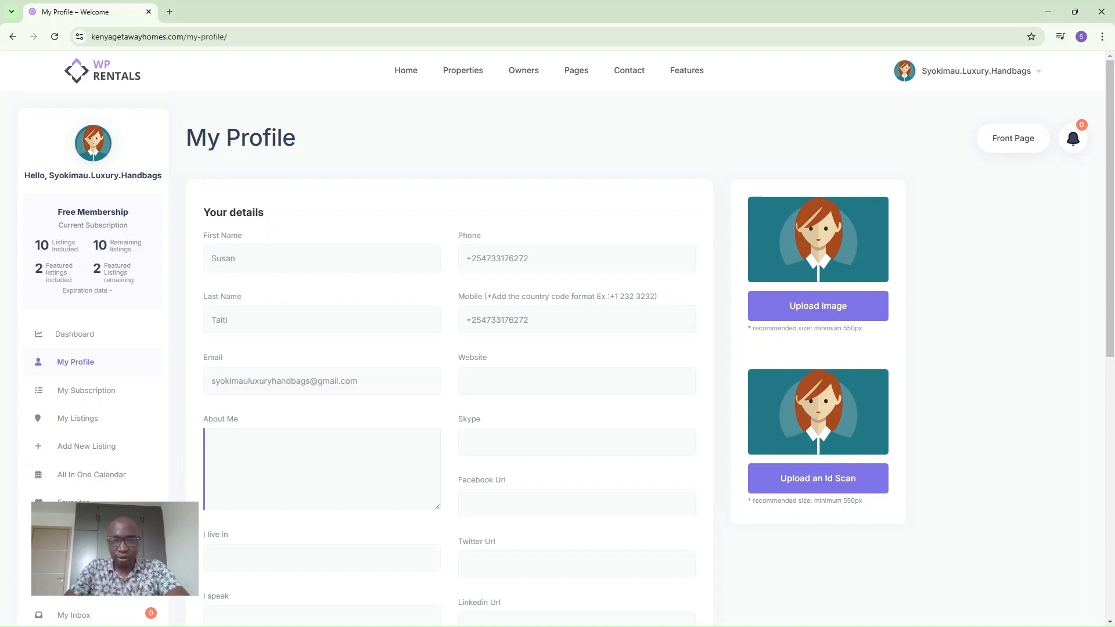
Paste the generated host bio into the About Me field.
key(alt+Tab)
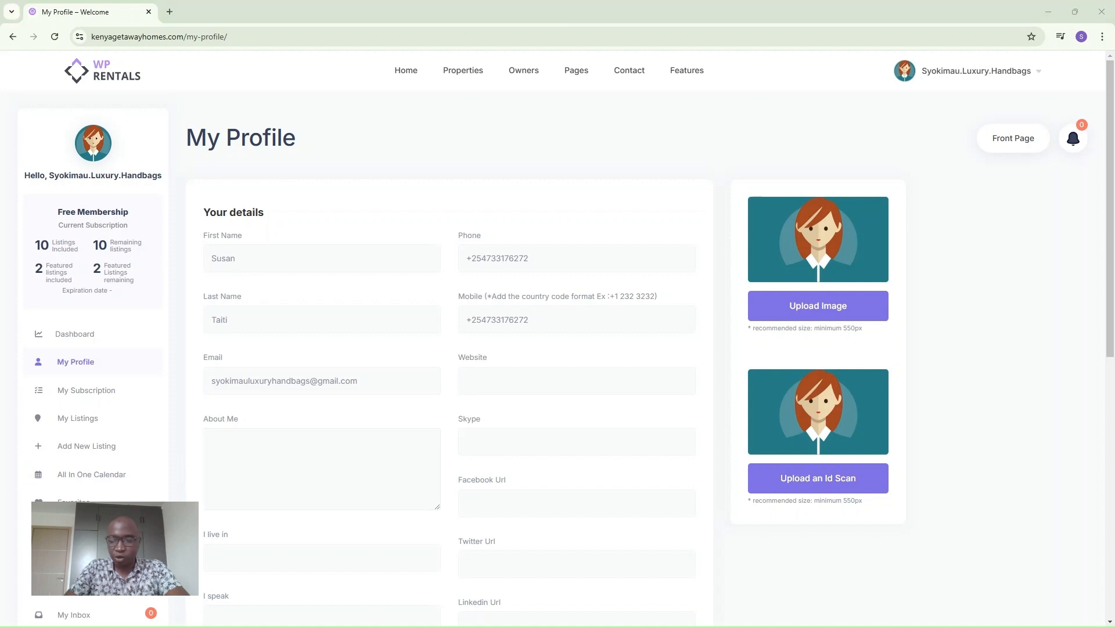
click(273, 468)
key(ctrl+v)
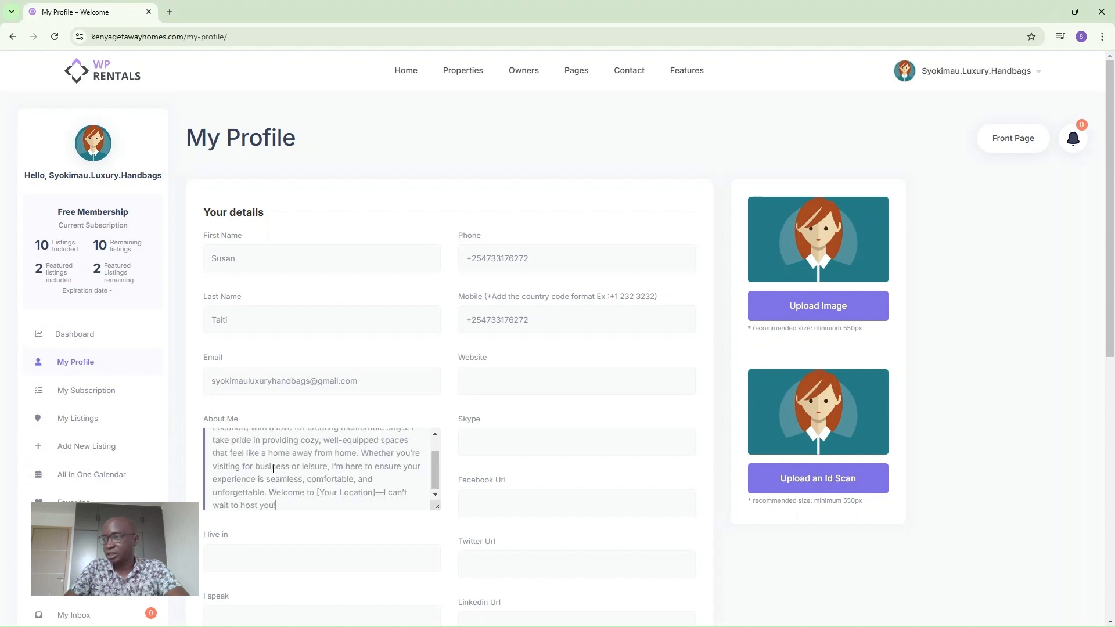
scroll(288, 470, up, 2)
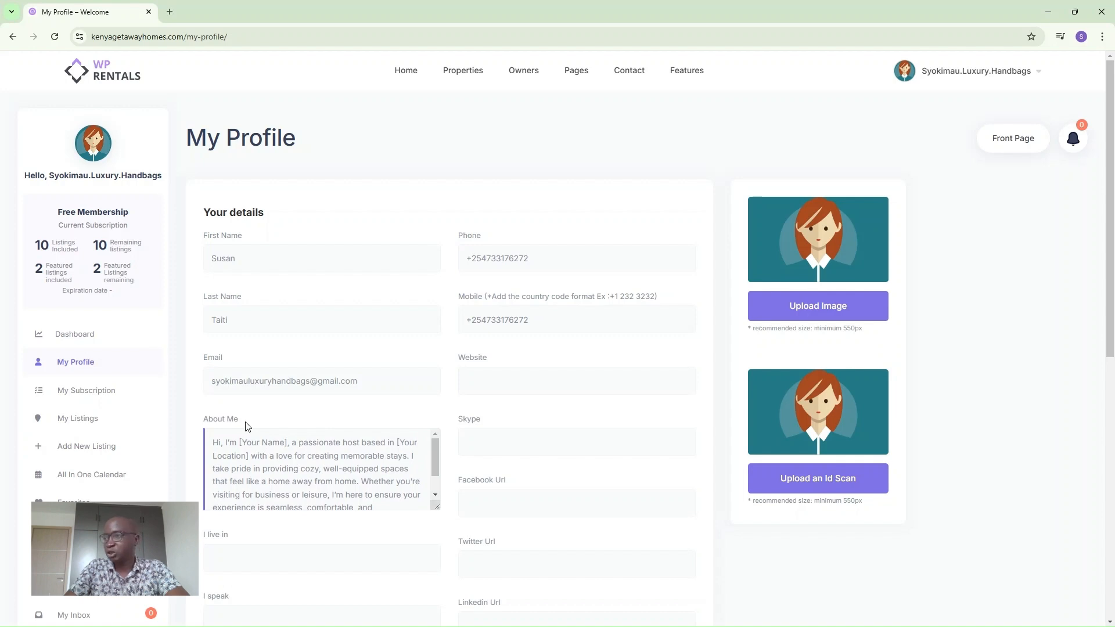
Replace [Your Name] with the host's first name and both [Your Location] placeholders with Nakuru.
drag(240, 443, 288, 440)
text(Sus)
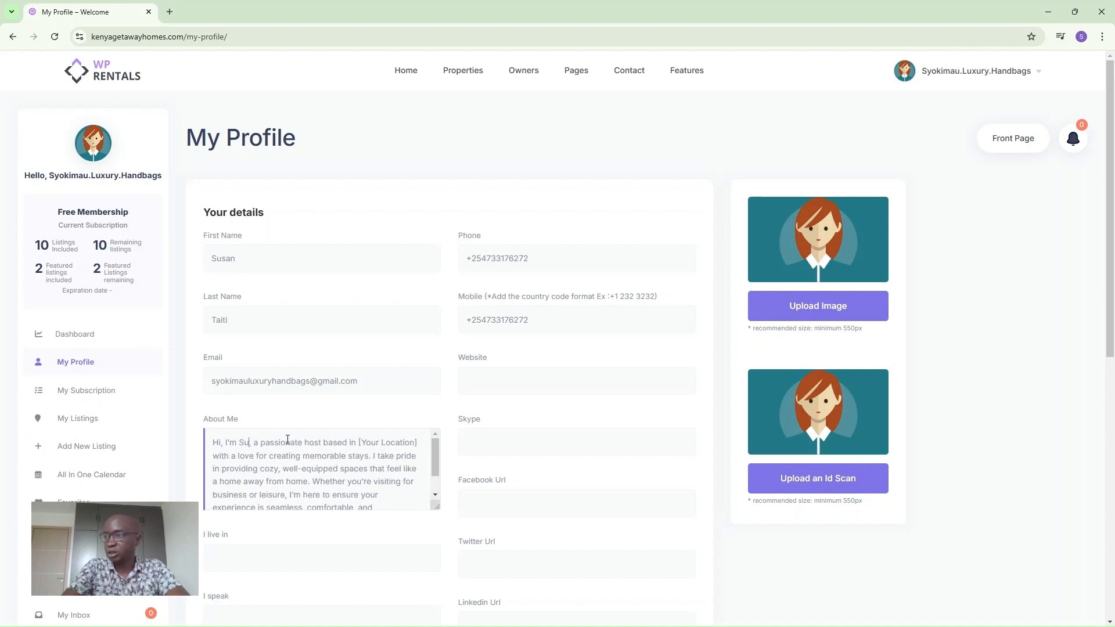
text(an)
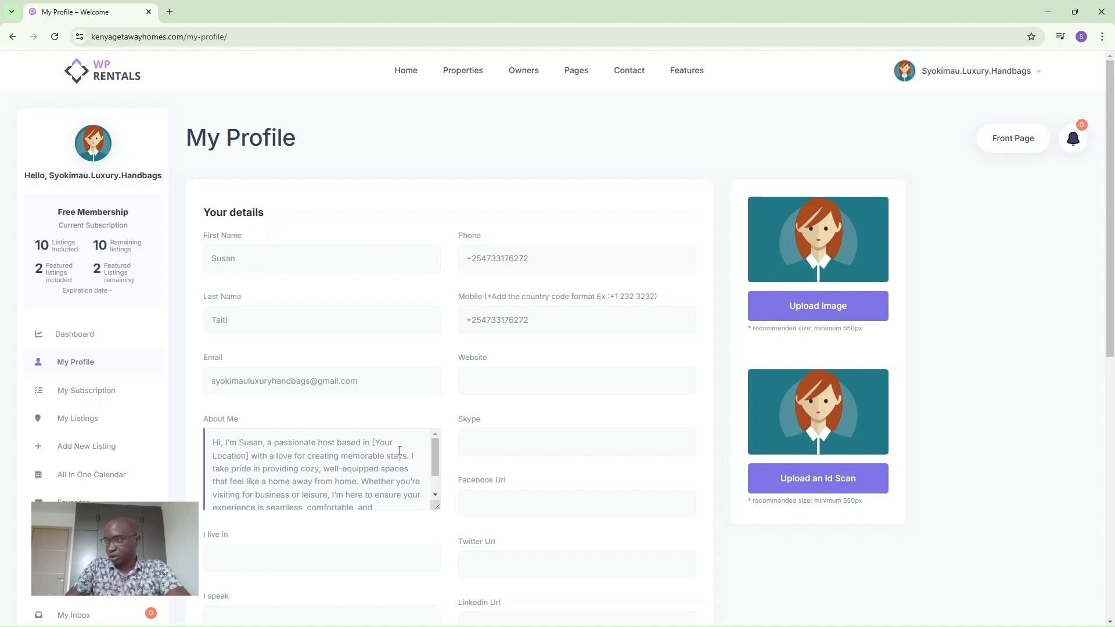
drag(374, 443, 250, 458)
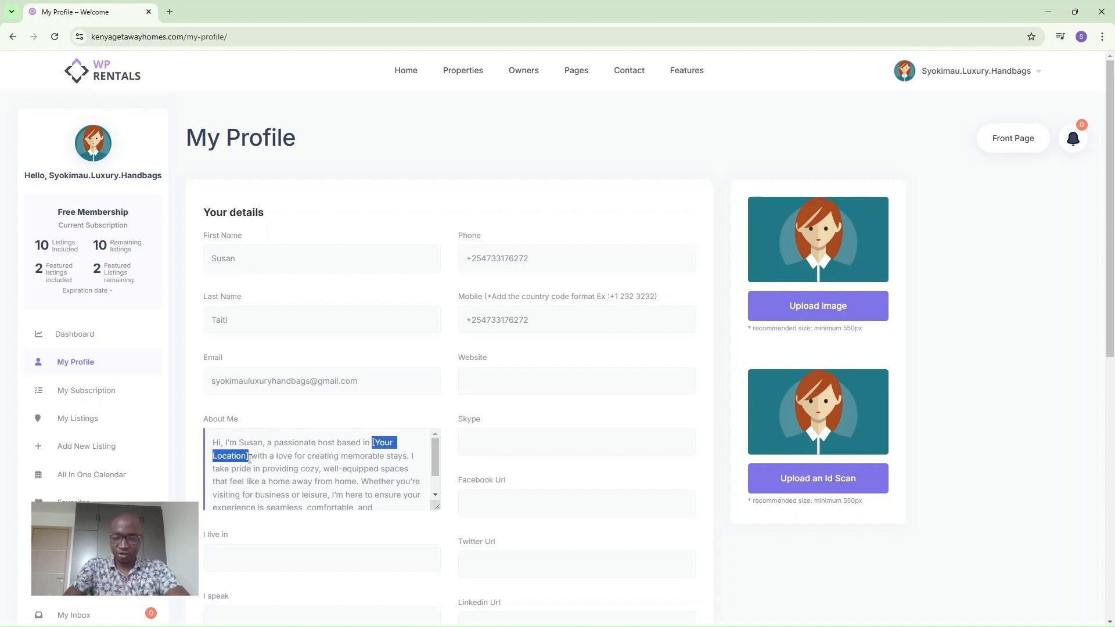
text(Nakuru with)
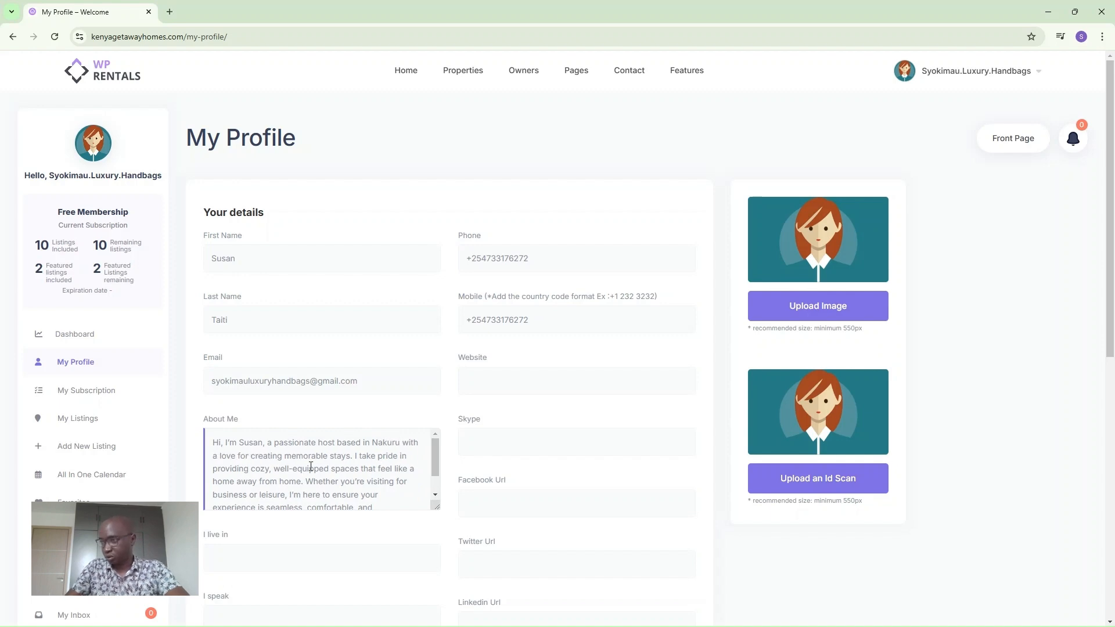
scroll(338, 472, down, 5)
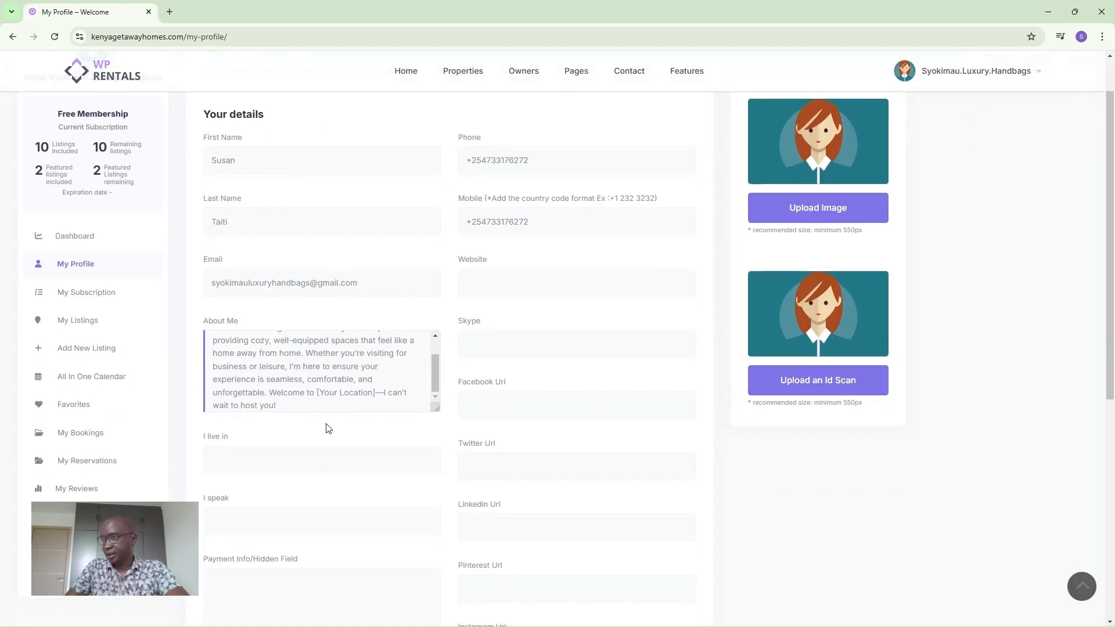
drag(319, 395, 376, 395)
text(Nakur)
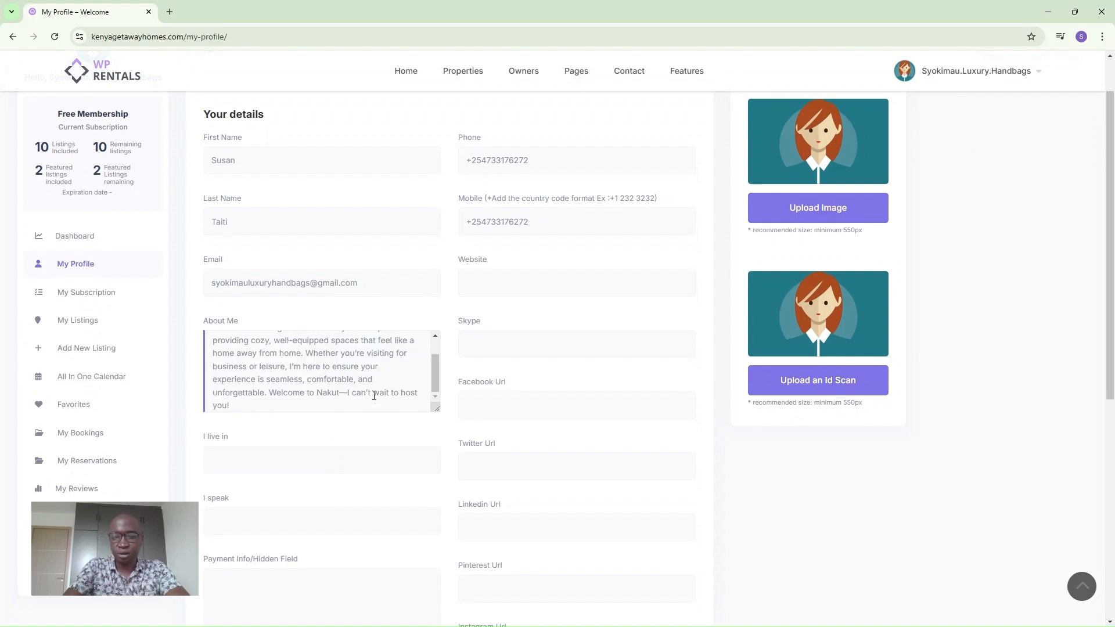
text(u)
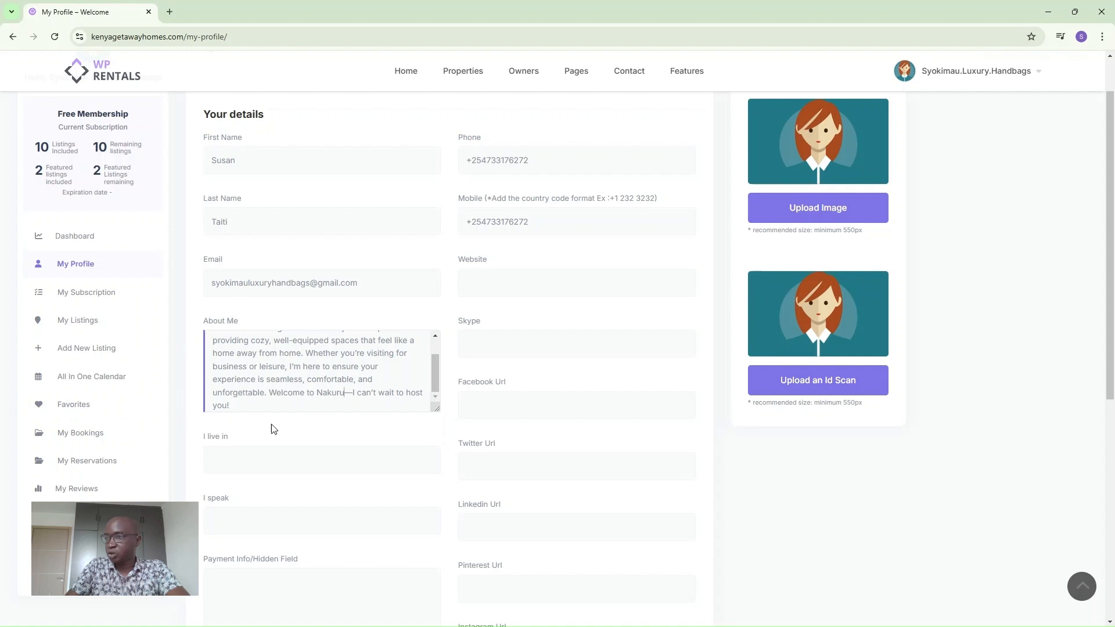
scroll(253, 496, down, 2)
scroll(254, 496, down, 1)
Fill the PayPal payments email with the browser's saved address.
click(228, 537)
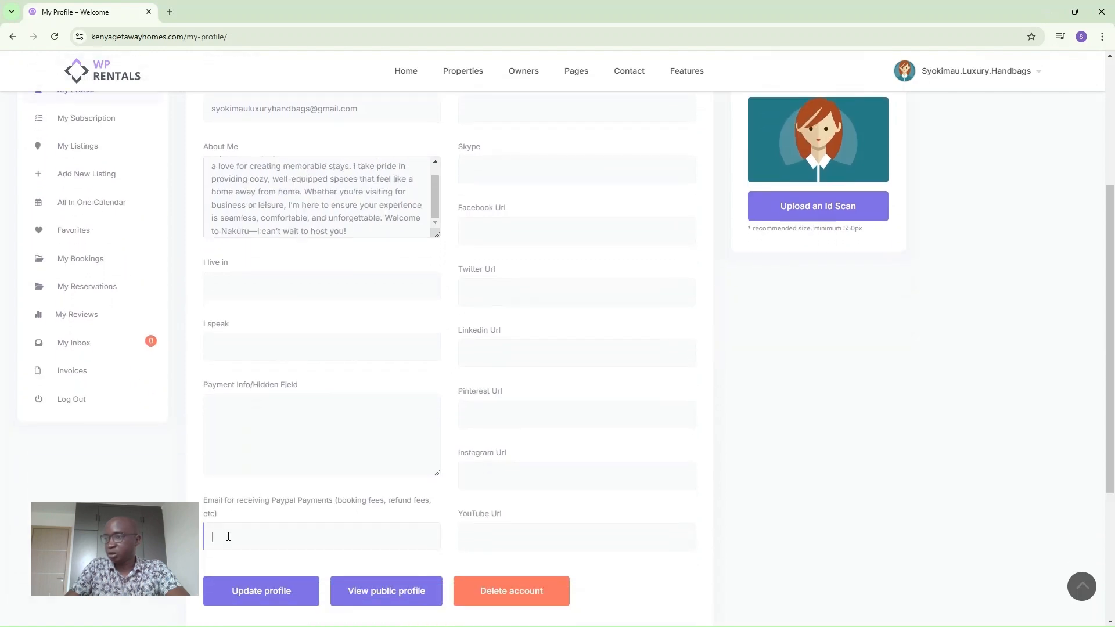
click(333, 569)
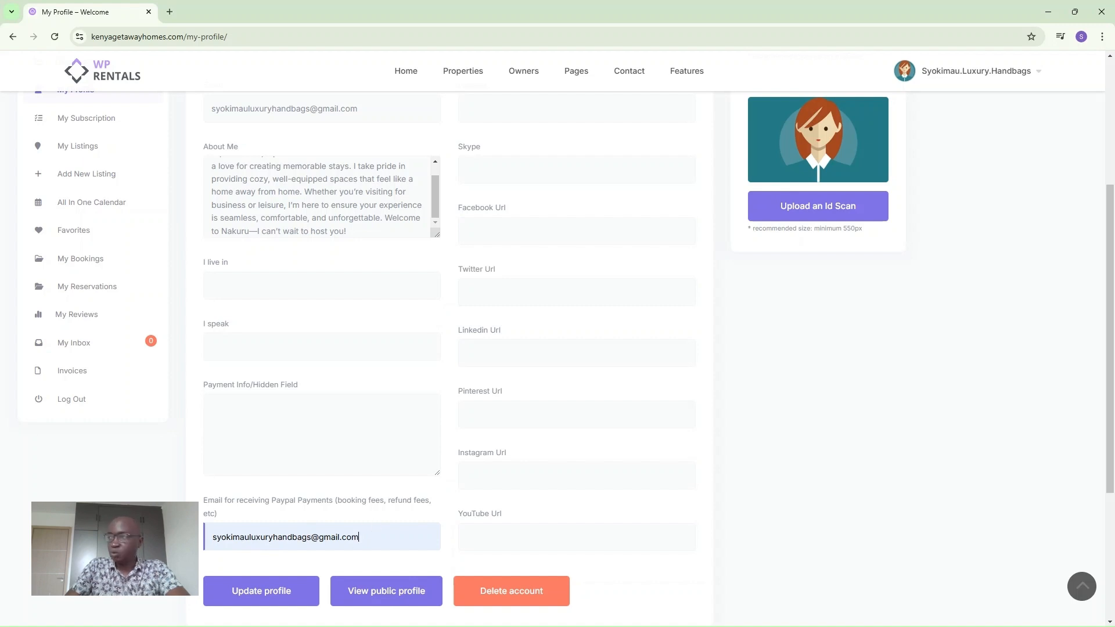
scroll(694, 242, up, 1)
scroll(694, 242, up, 4)
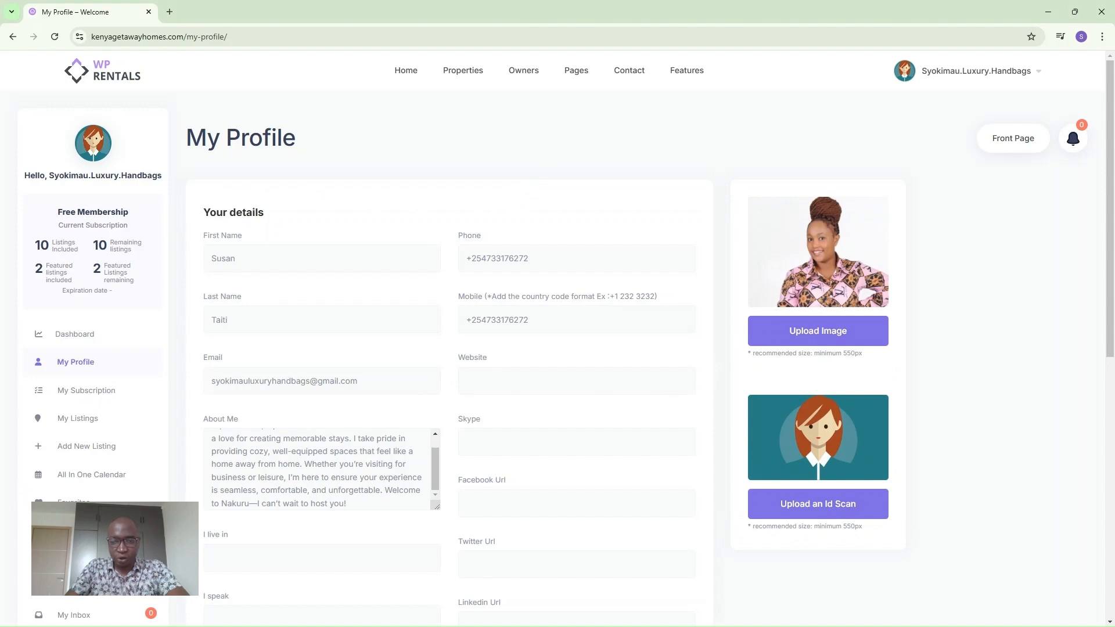
Save the profile with Update profile and go to the Home page.
scroll(353, 545, down, 9)
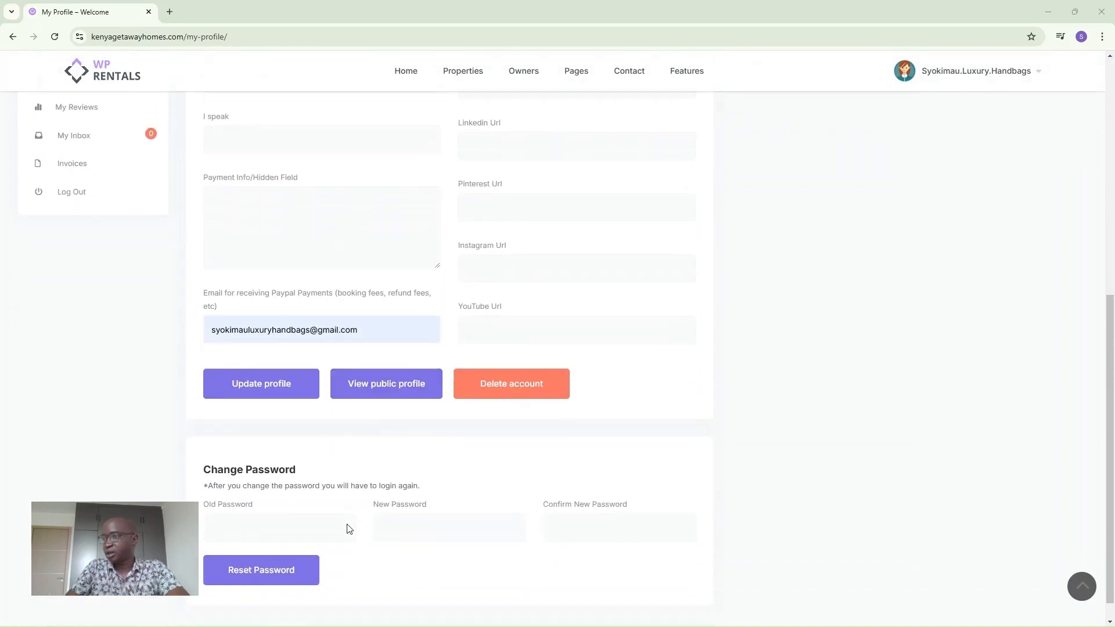
click(270, 359)
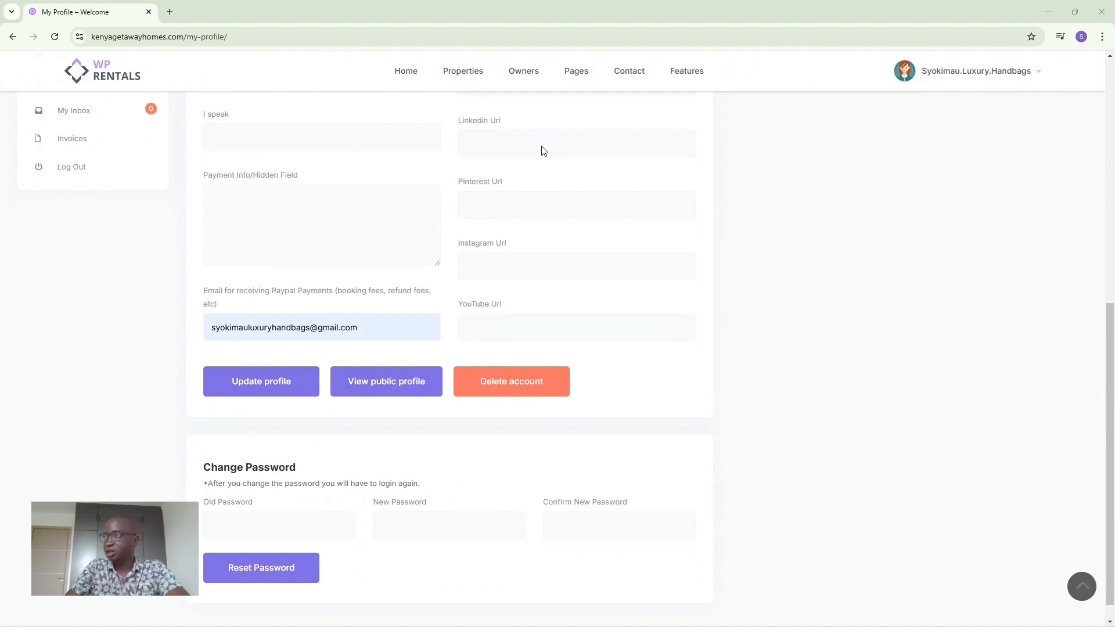
click(405, 69)
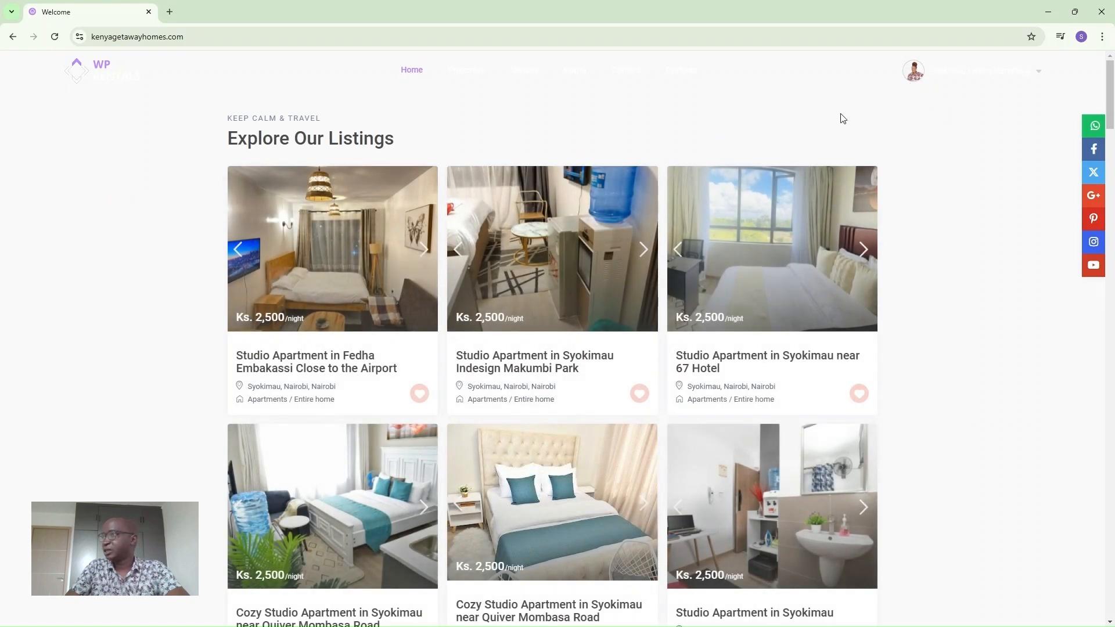
Open the username dropdown in the top-right of the home page.
scroll(843, 119, down, 1)
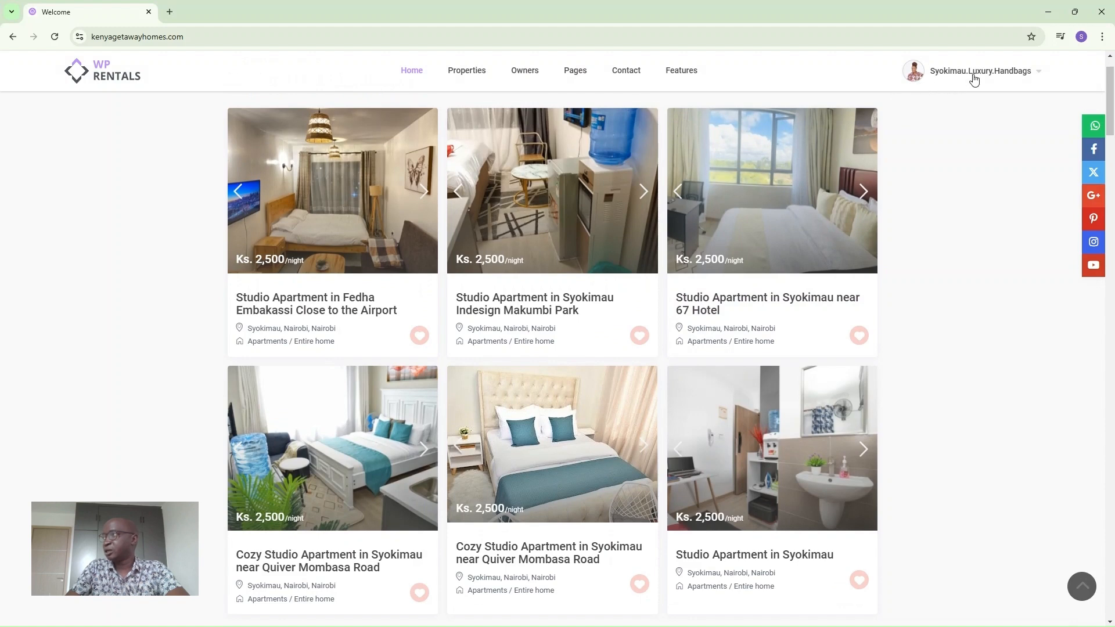
click(1035, 75)
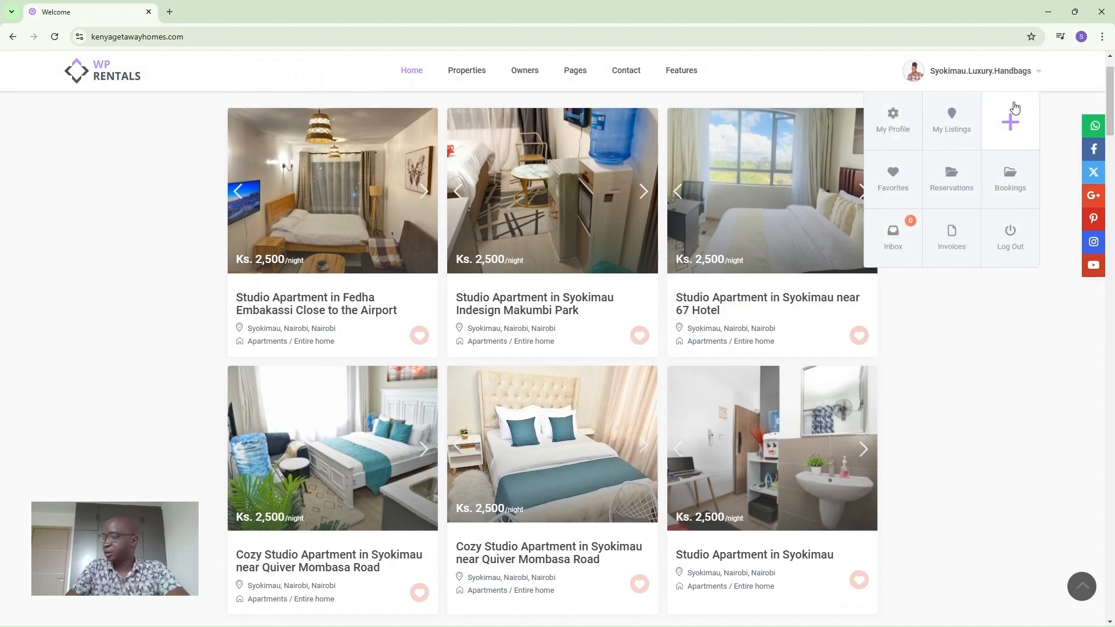
click(1038, 76)
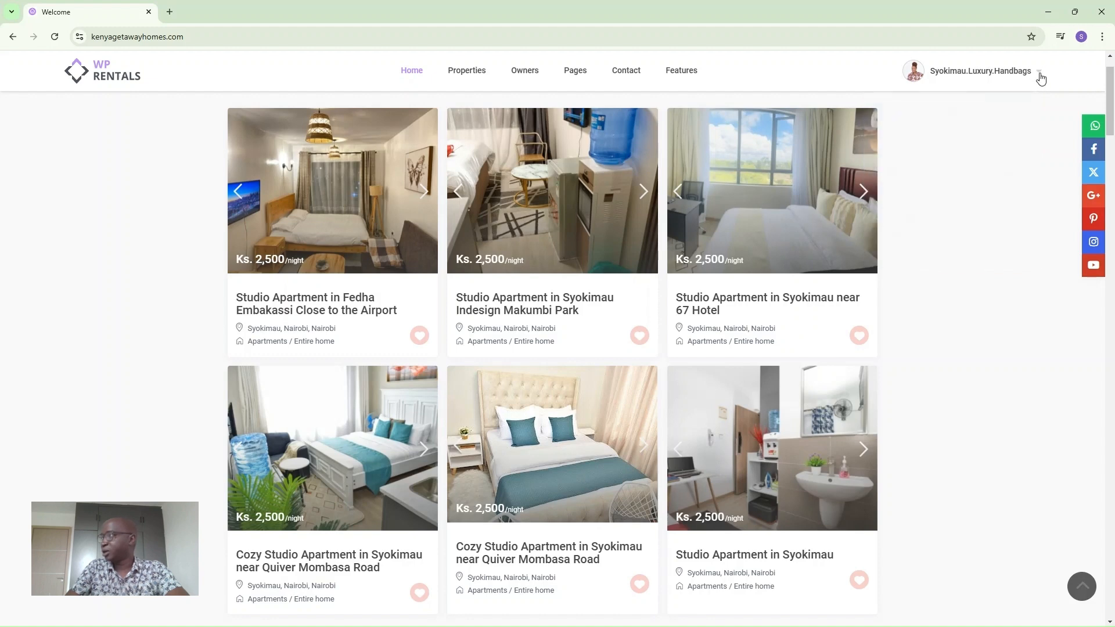
click(1038, 76)
Start a new listing titled '1 bedroom apartment in Syokimau Beijing Road'.
click(1021, 131)
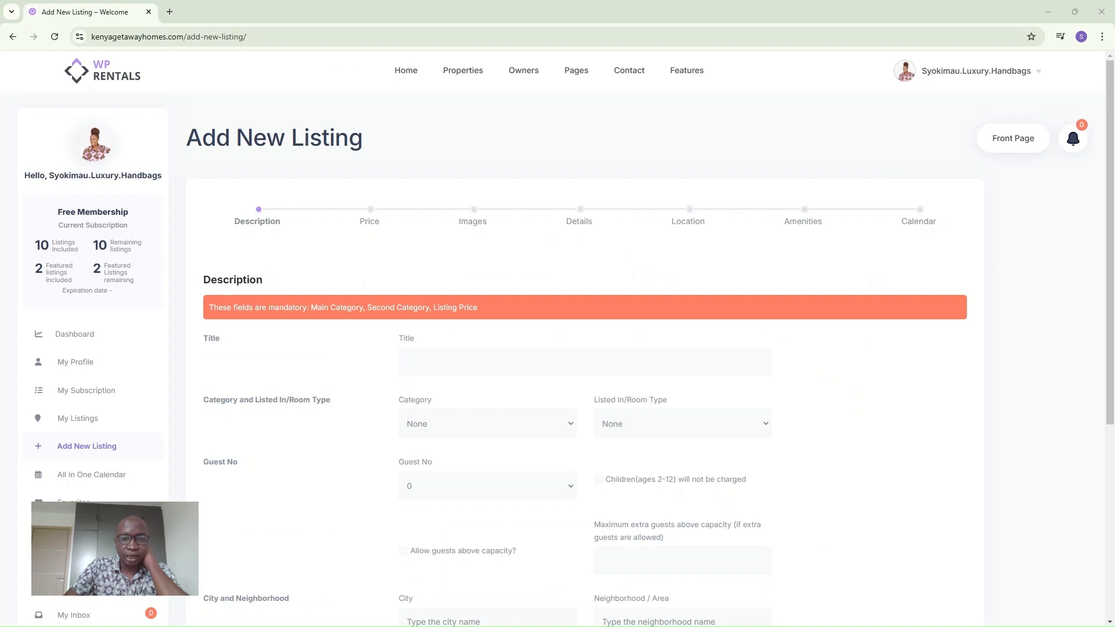
click(437, 370)
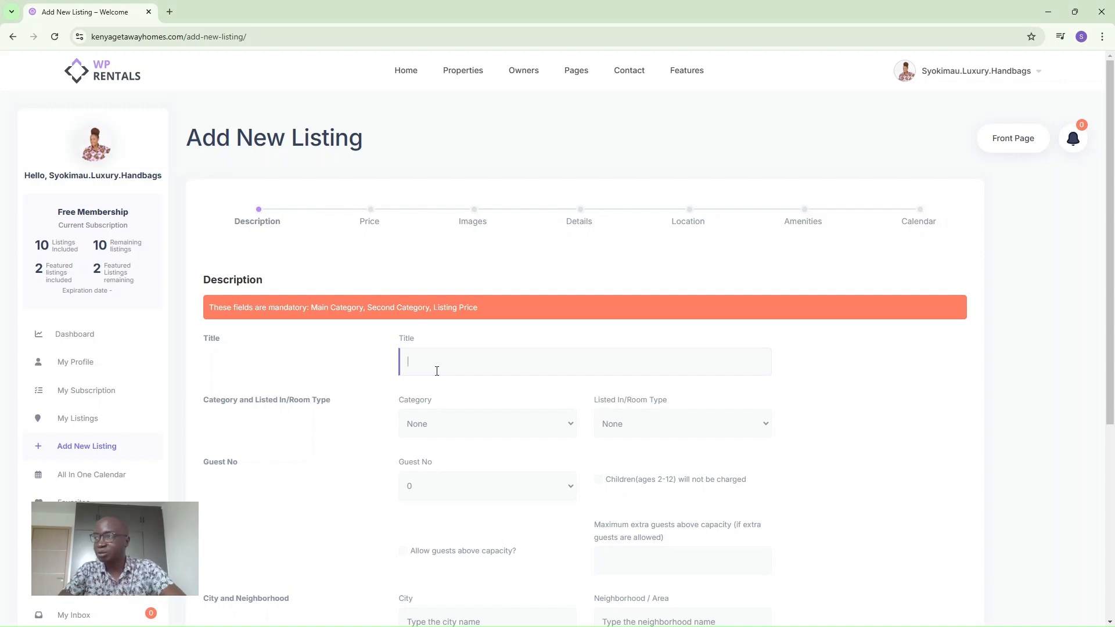
text(1 bedroom apartment in Syokimau Beijing Road)
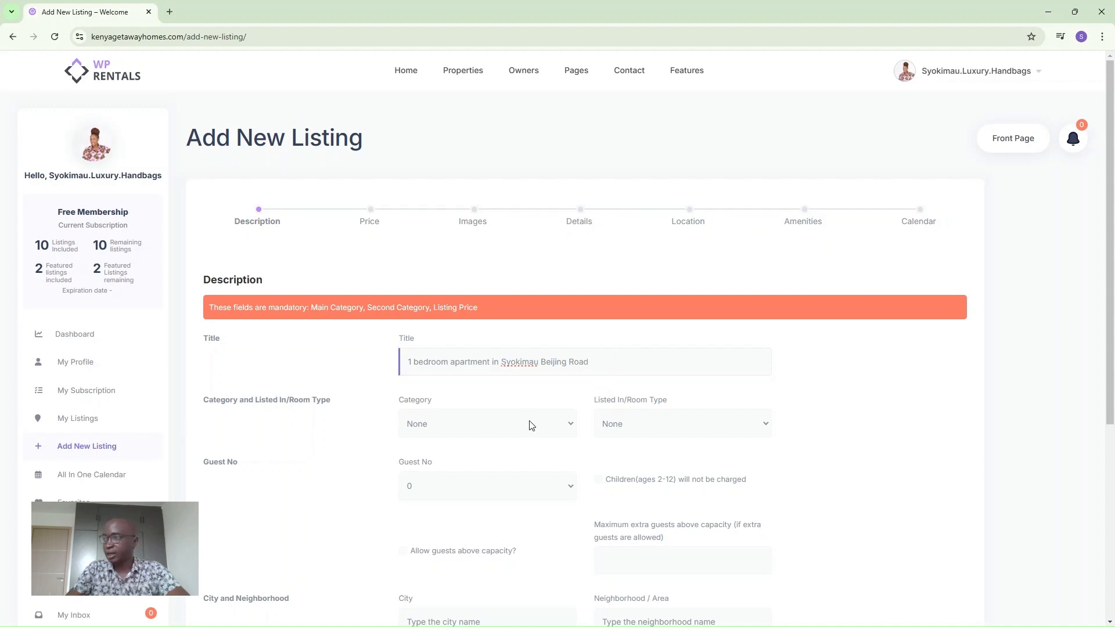
Set category Apartments, room type Entire home, and 2 guests.
click(566, 425)
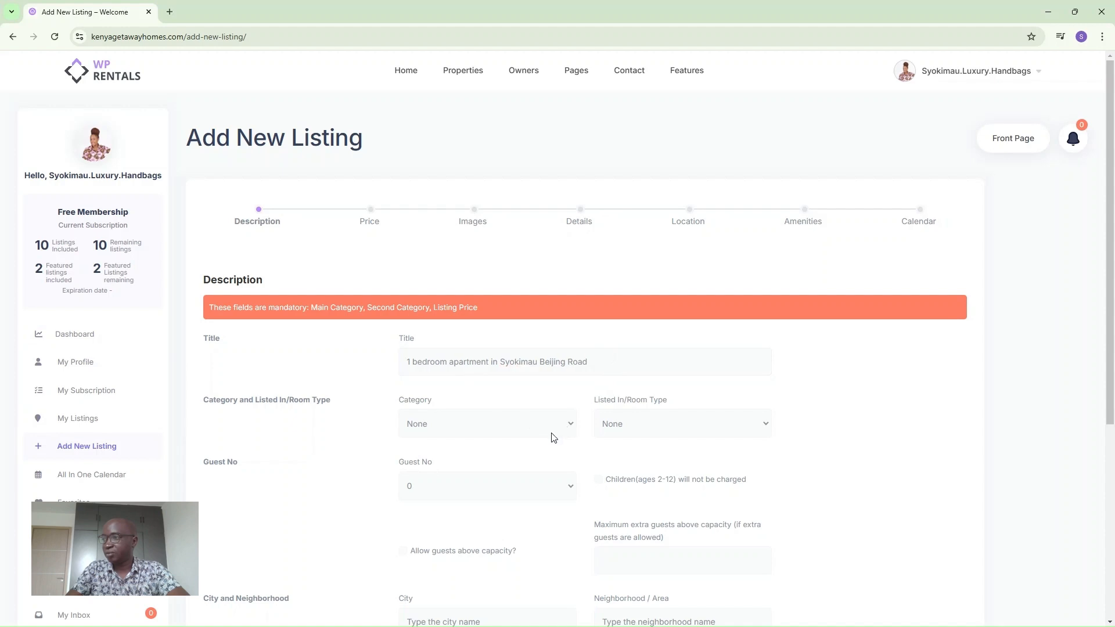
click(480, 468)
click(641, 467)
click(448, 484)
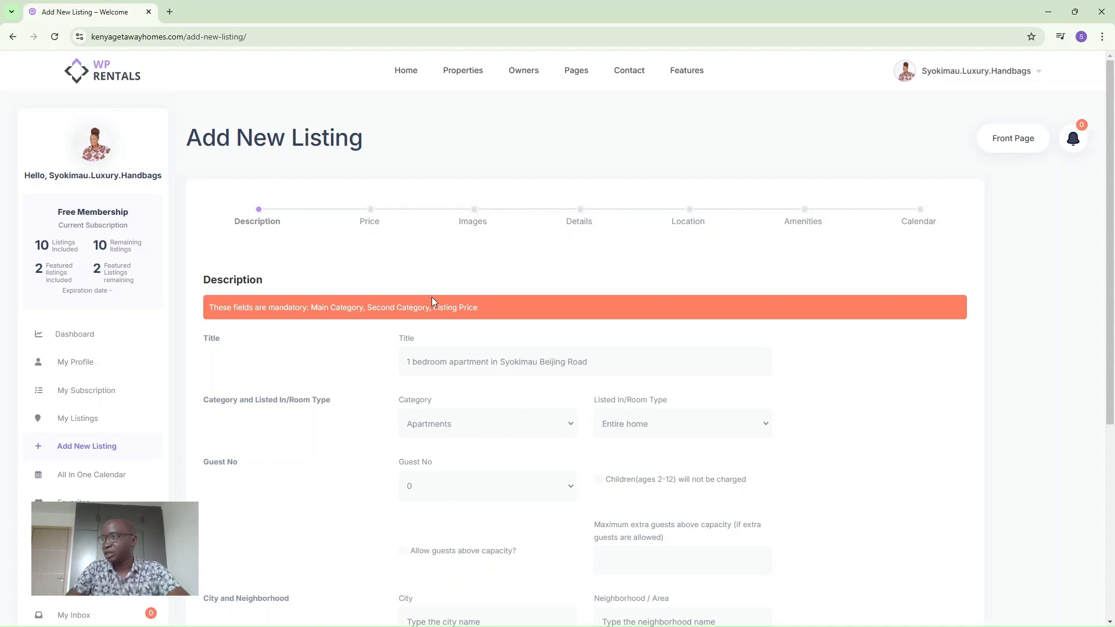
click(428, 281)
Allow guests above capacity with a maximum of 1 extra guest.
scroll(374, 510, down, 2)
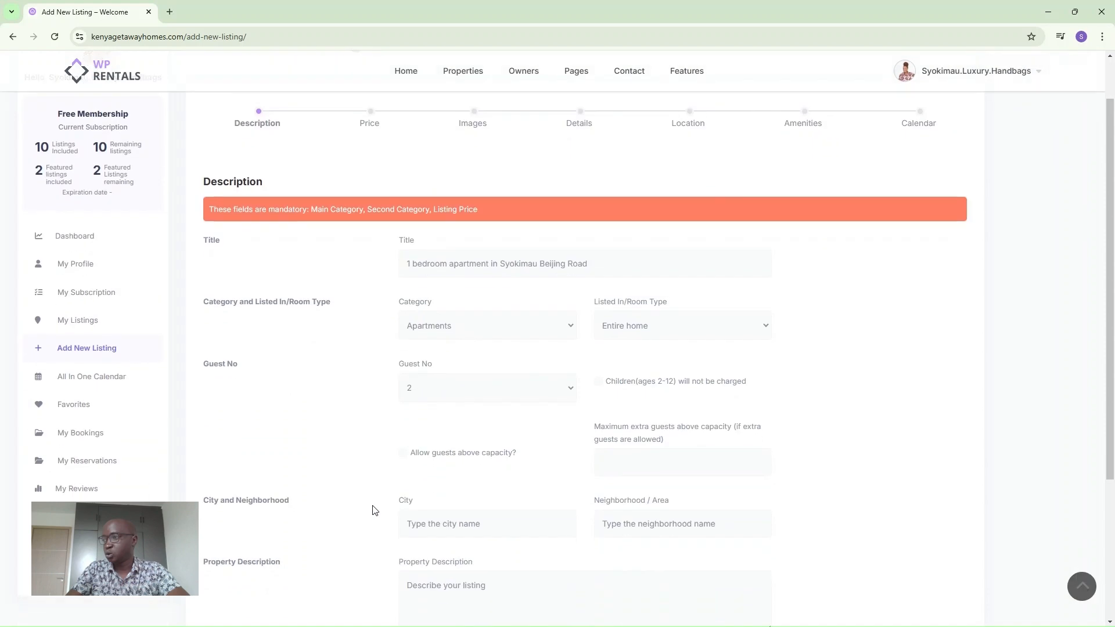
click(409, 458)
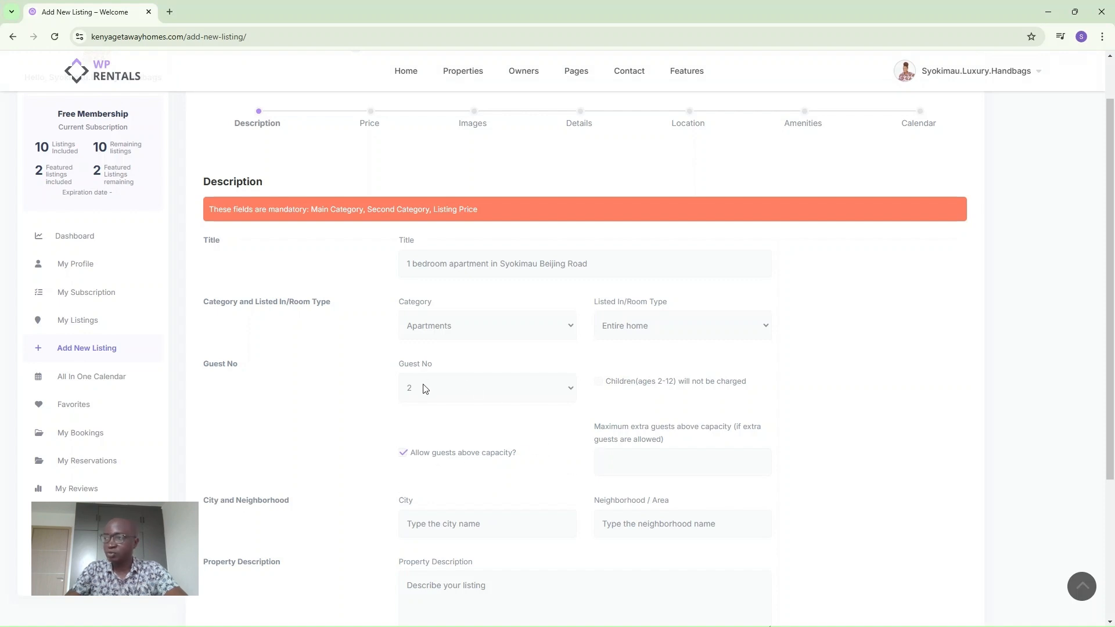
click(620, 461)
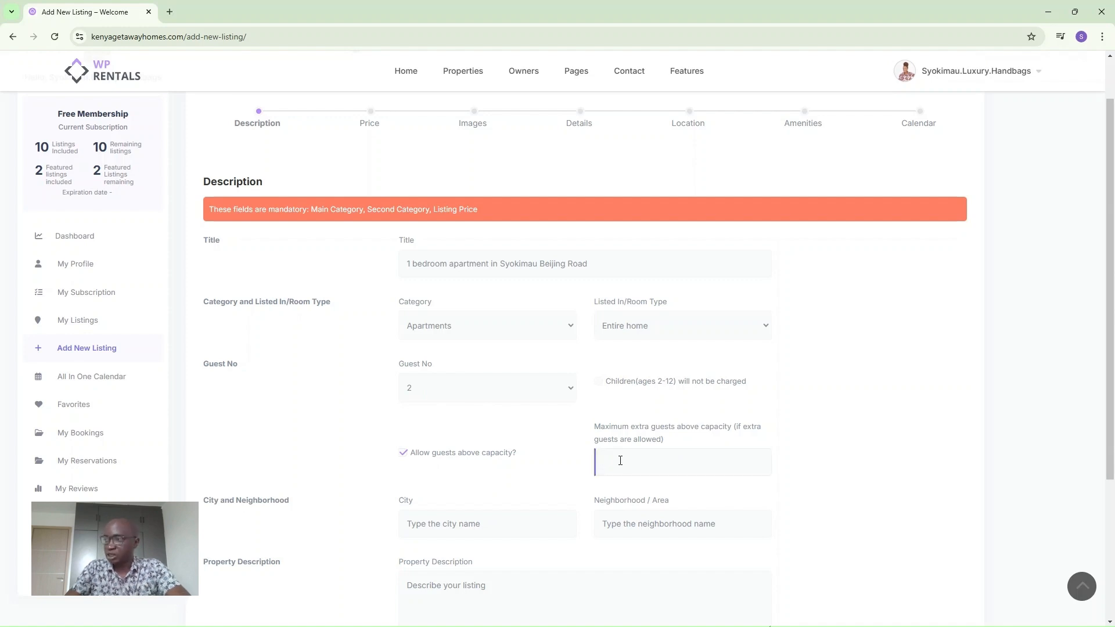
text(1)
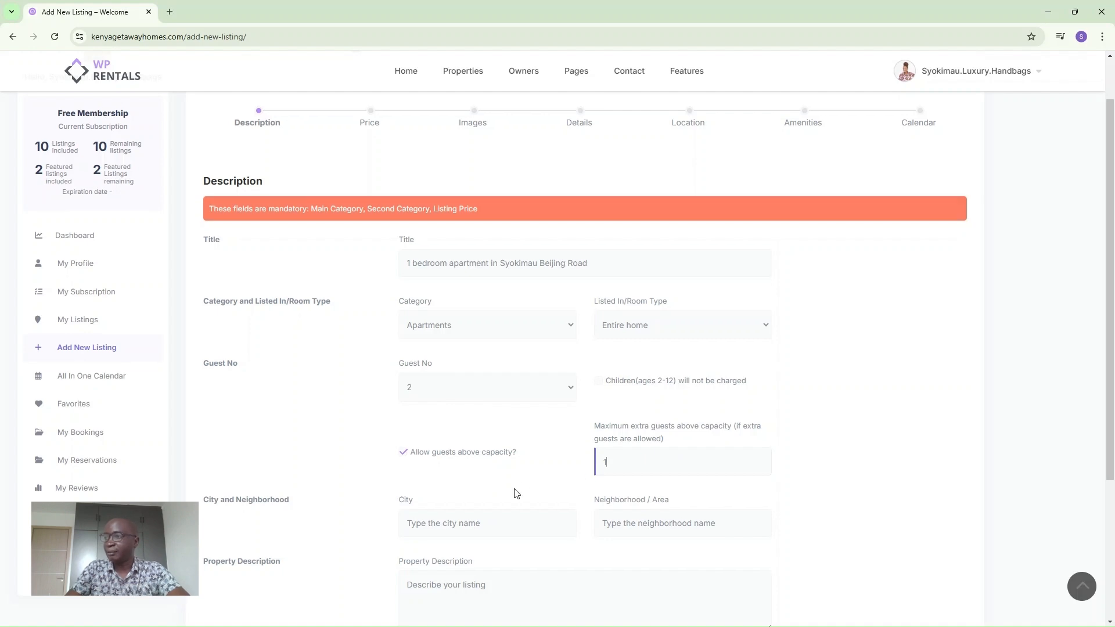
Set the city to Nairobi, Kenya and the neighbourhood to Syokimau.
scroll(516, 493, down, 1)
click(424, 469)
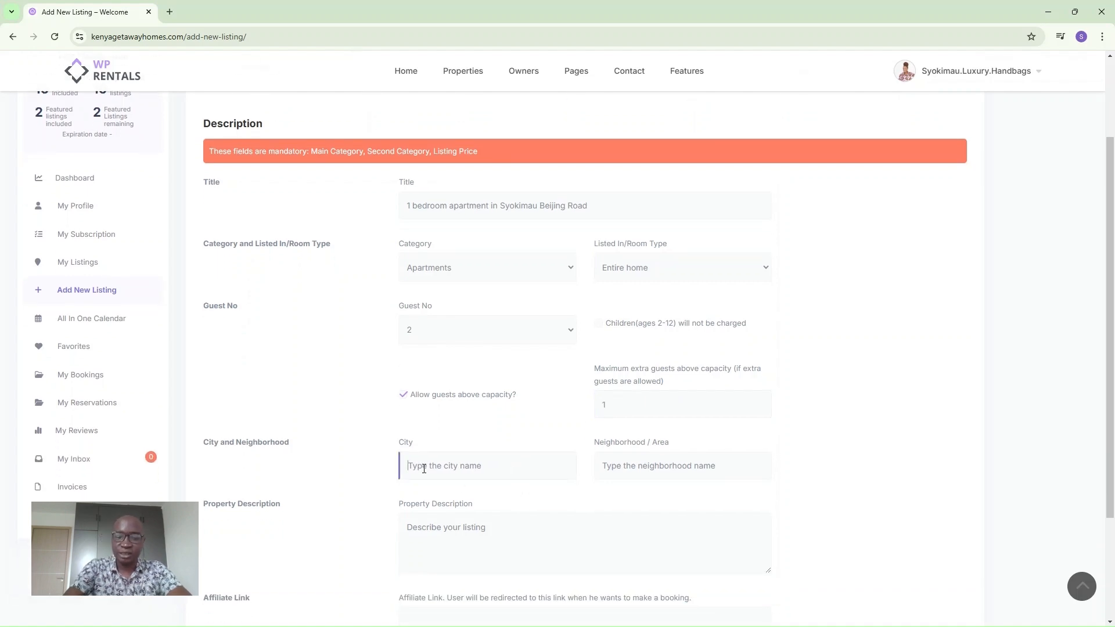
text(Nair)
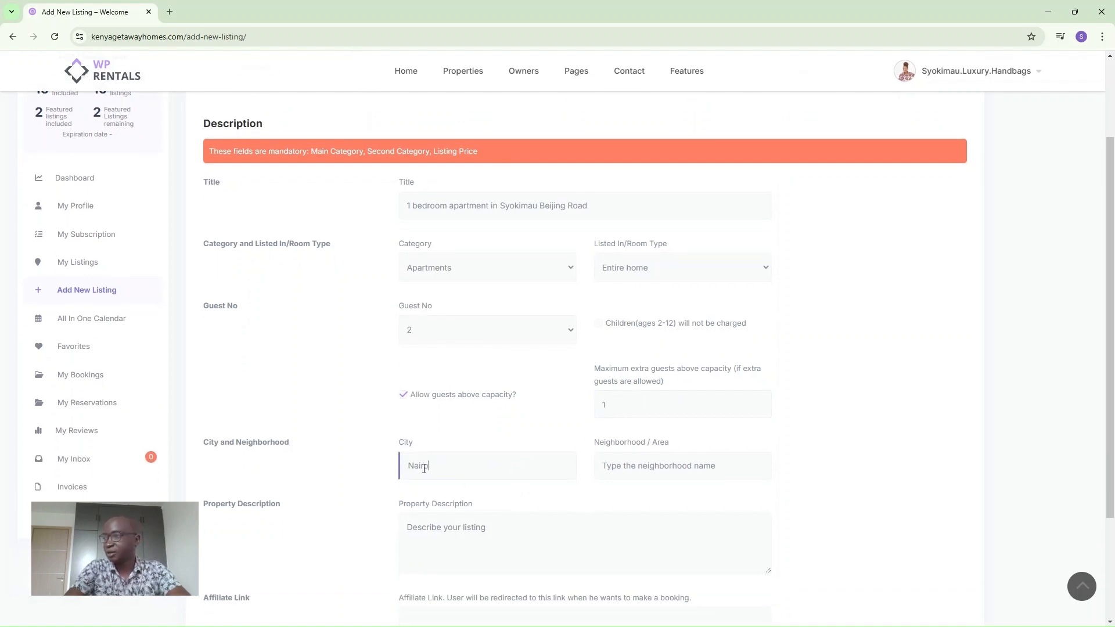
text(obi)
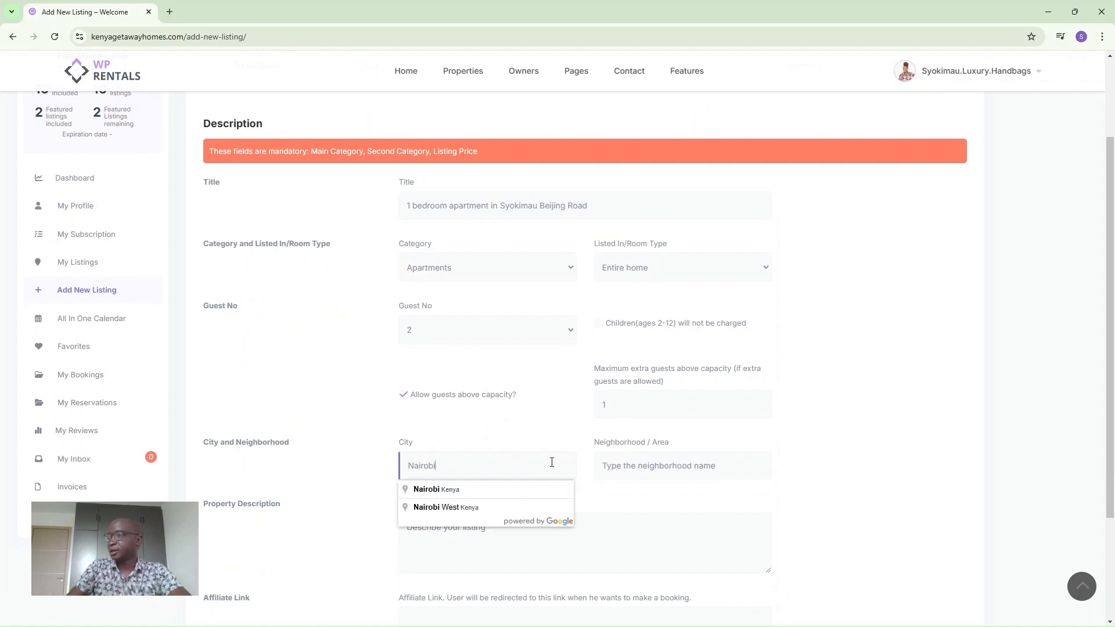
click(445, 491)
click(614, 465)
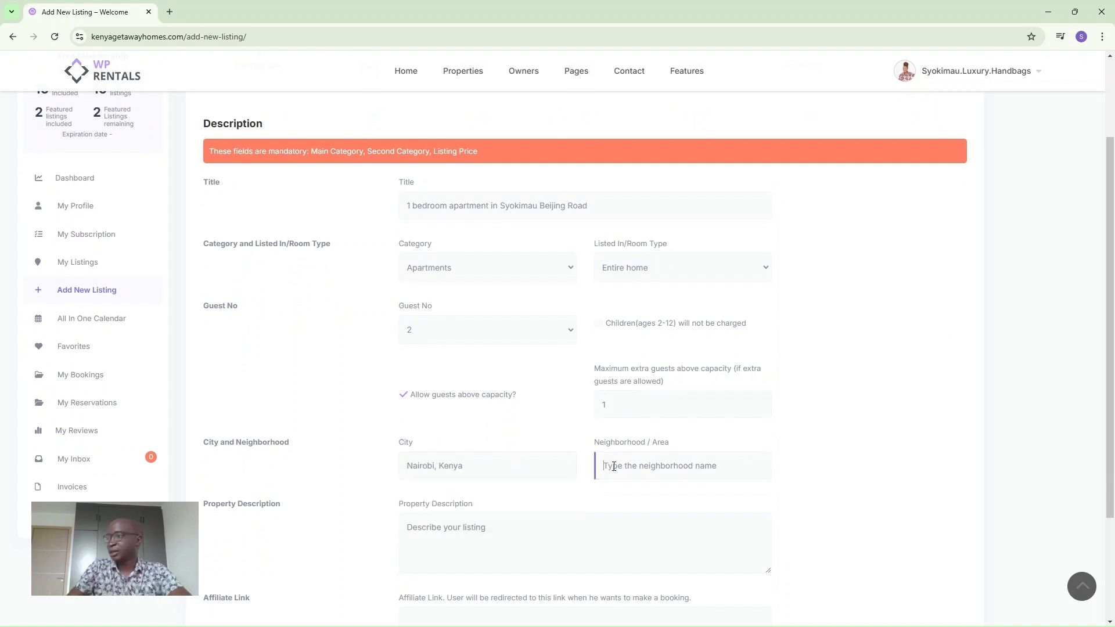
text(Sy)
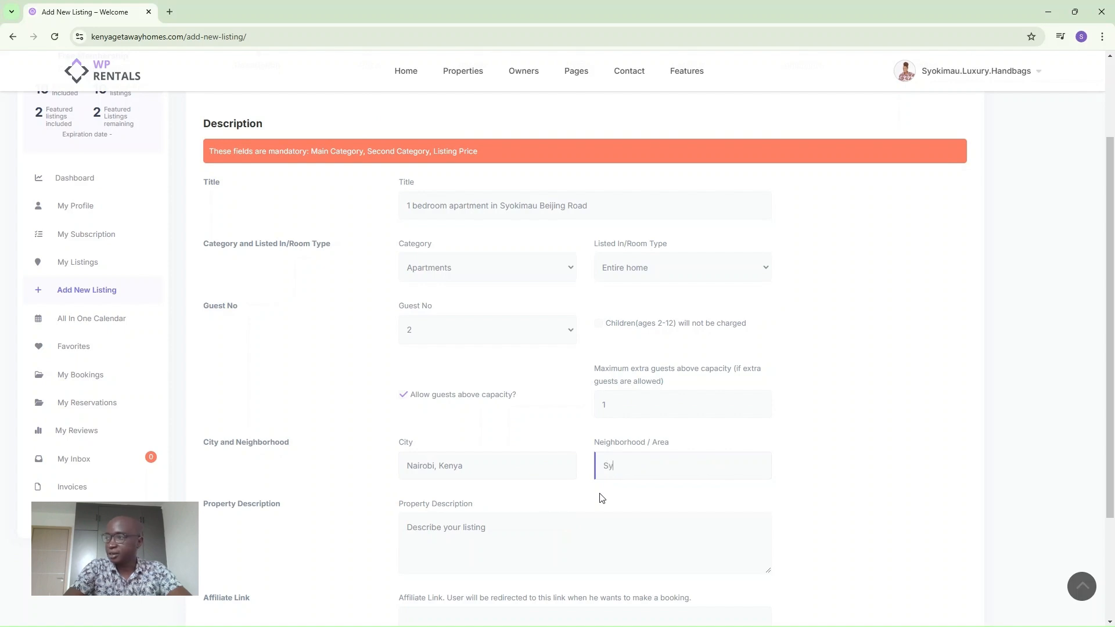
text(okima)
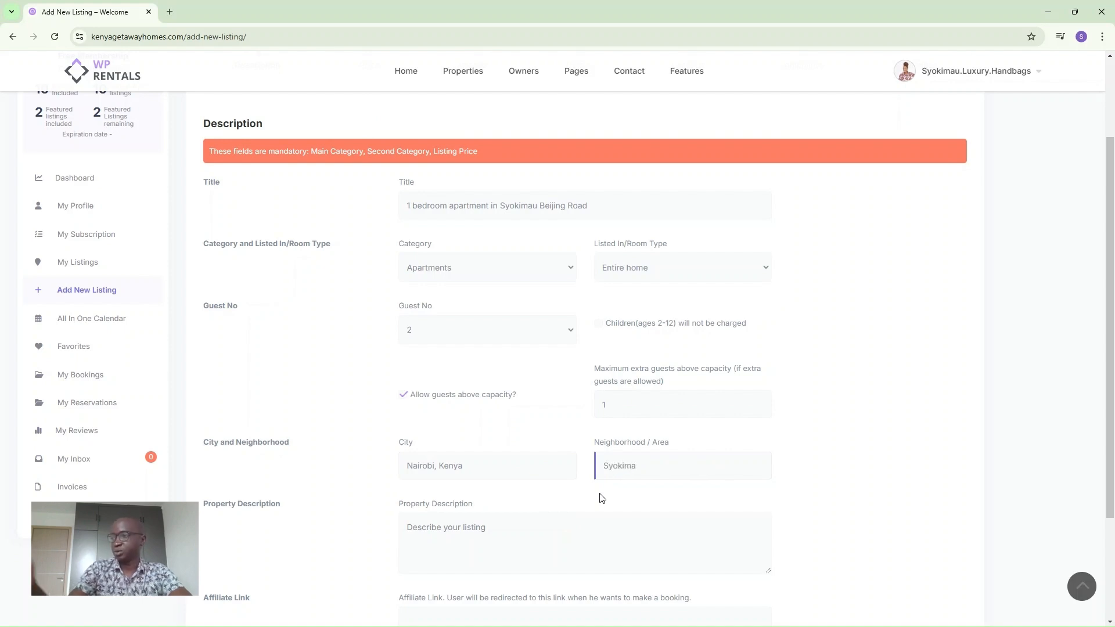
text(u)
click(430, 546)
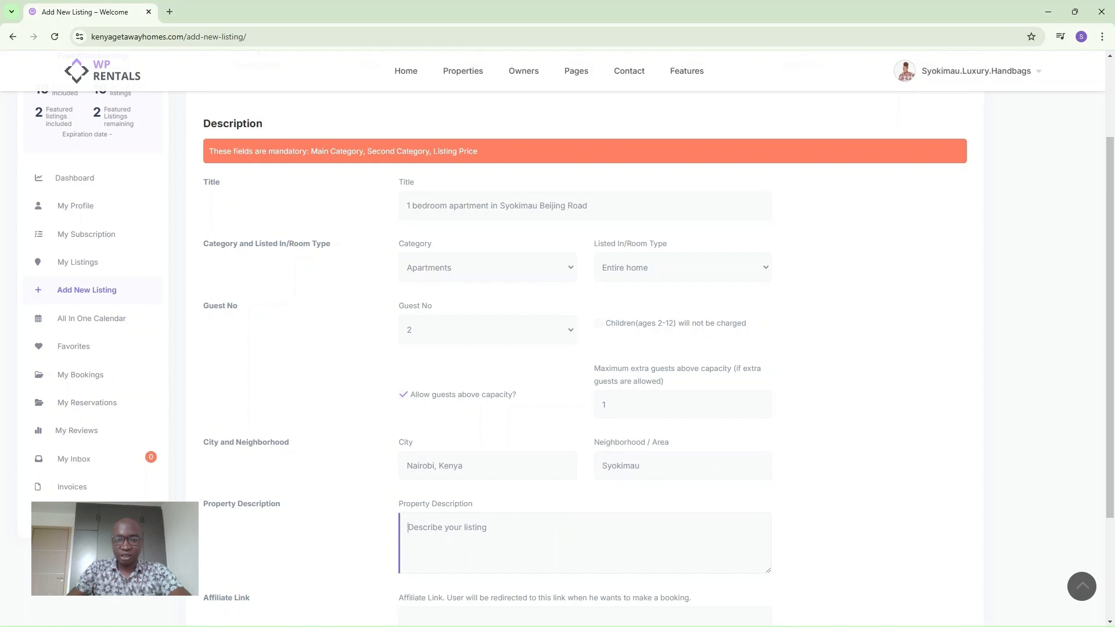
key(alt+Tab)
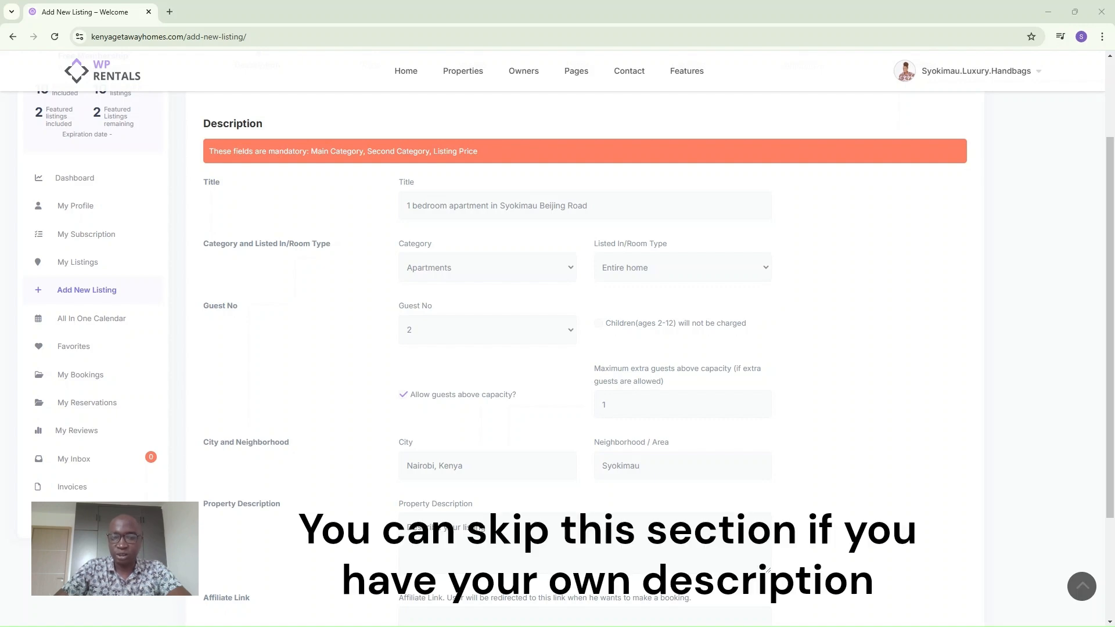
Switch to the Edge window showing a blank ChatGPT chat.
key(alt+Tab)
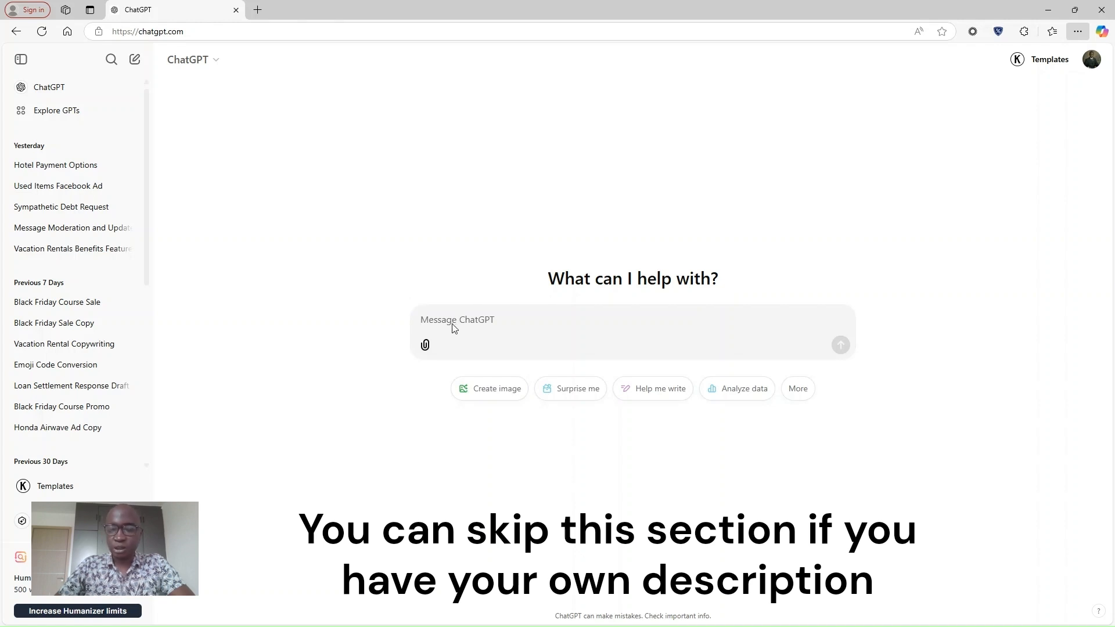
Fill the prompt template with '1 bedroom apartment', 'Syokimau Beijing Road' and 'wifi, TV, kitchen, free parking'.
text(Write to me a description for a [PROPERTY TYPE] vacation rental located [LOCATION] and has the following amenities [amenities]. Make it appealing to a potential client)
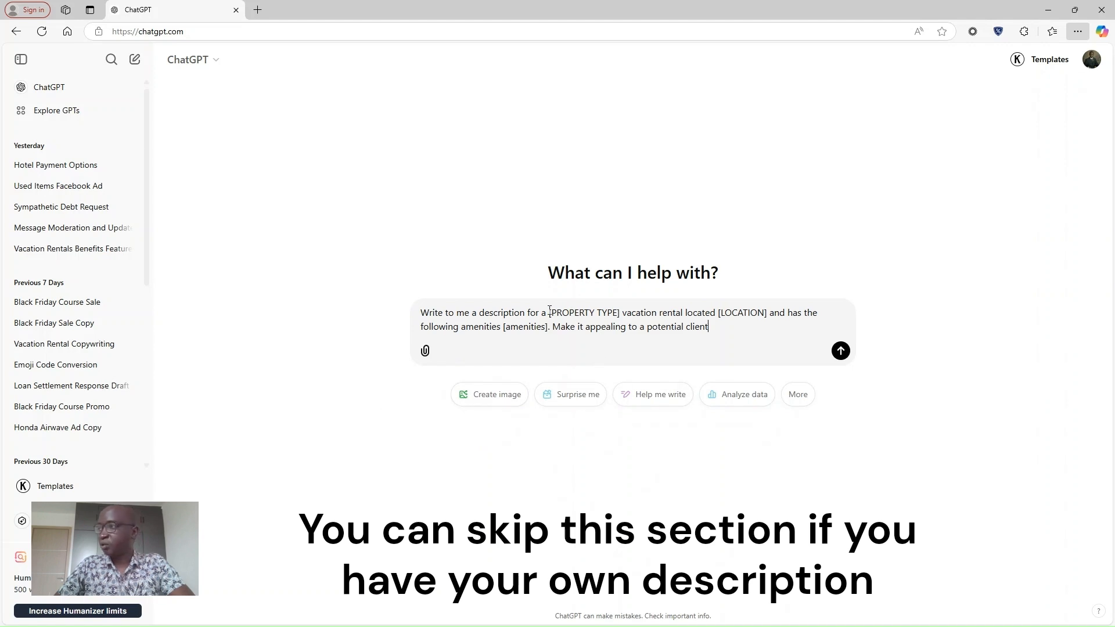
drag(550, 315, 622, 315)
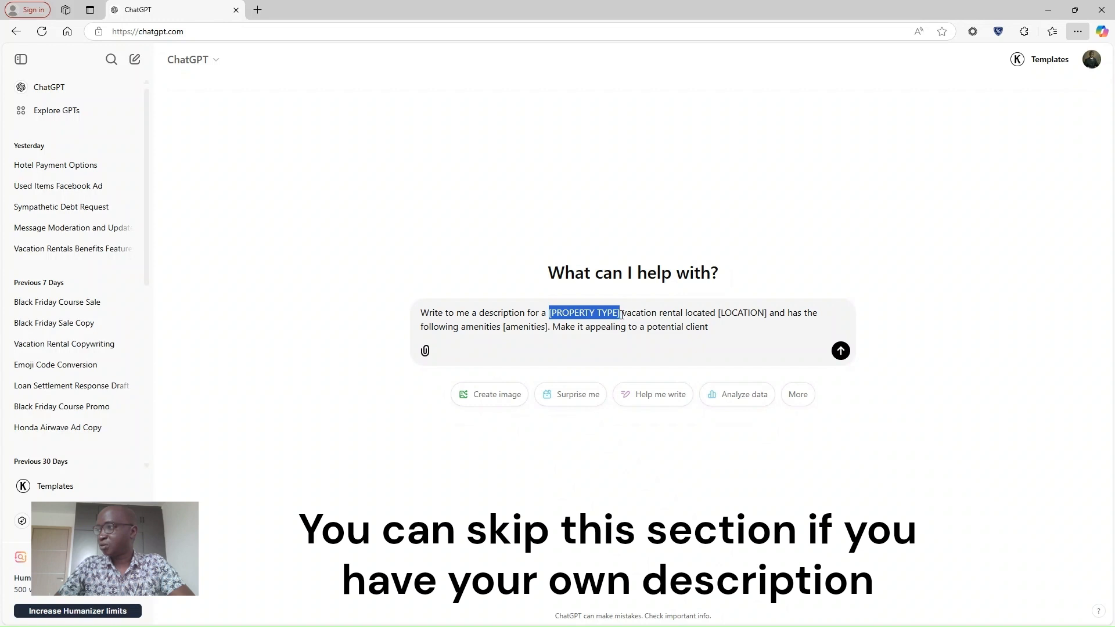
text(1 be)
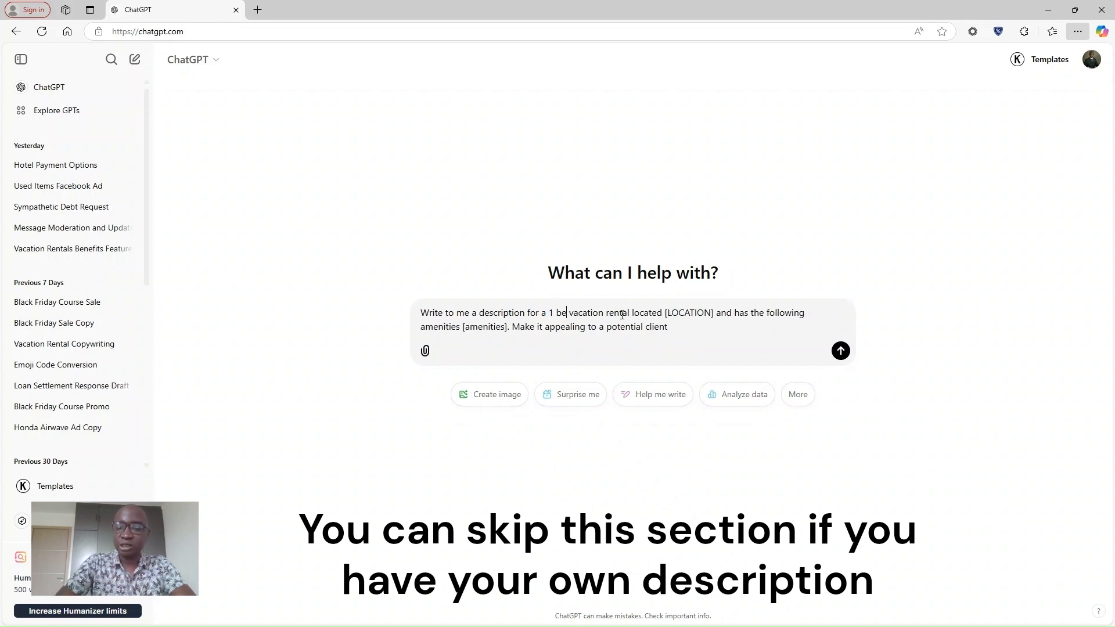
text(droo)
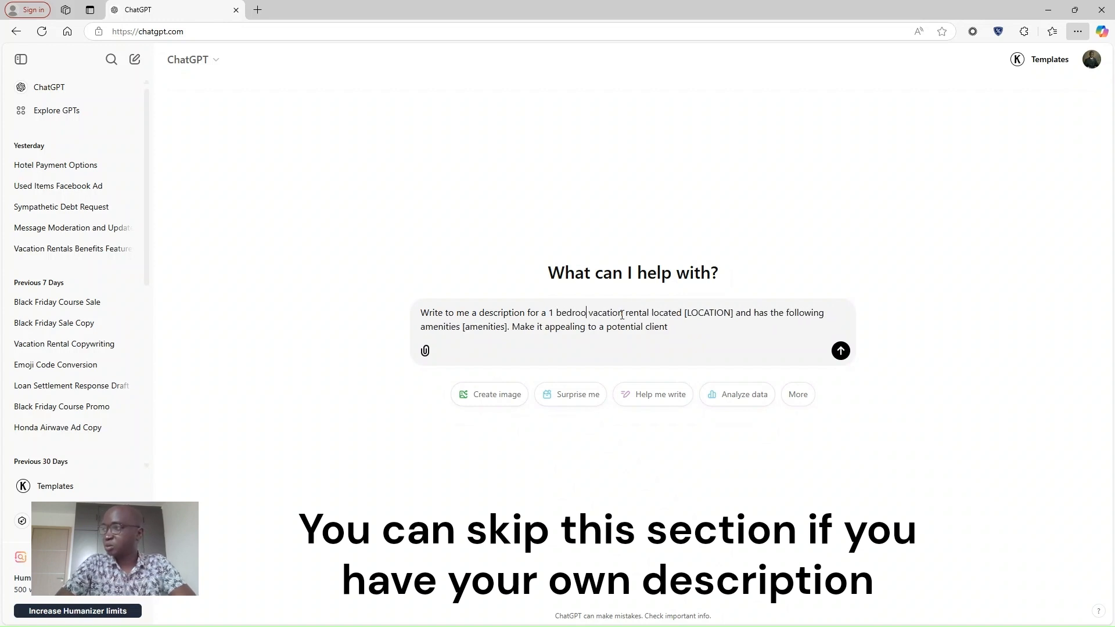
text(m apartm)
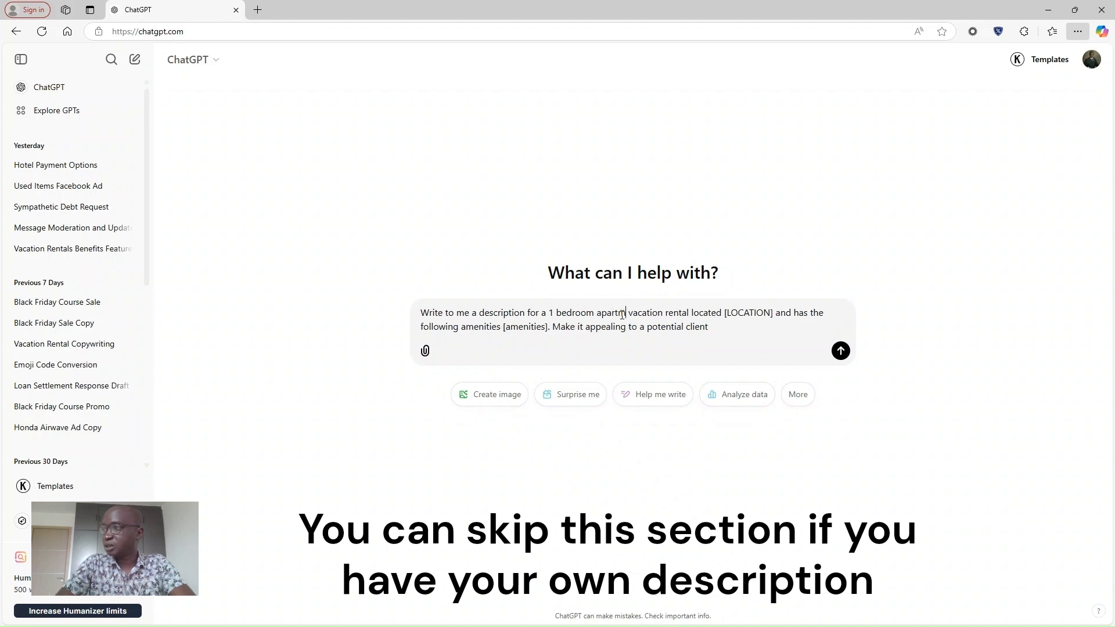
text(ent)
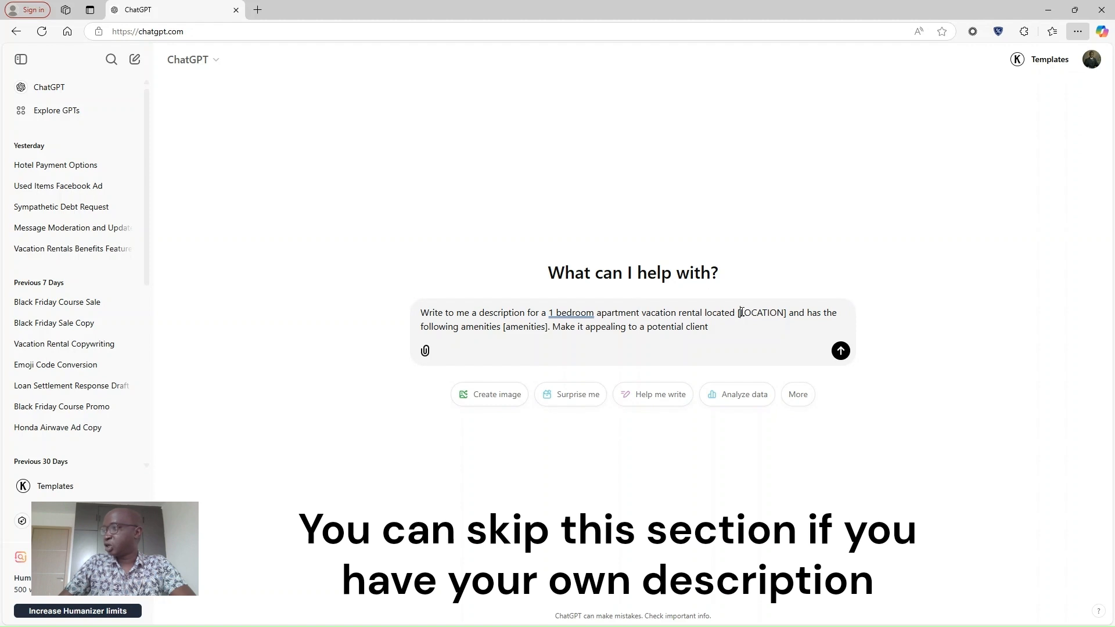
drag(739, 314, 788, 311)
click(788, 314)
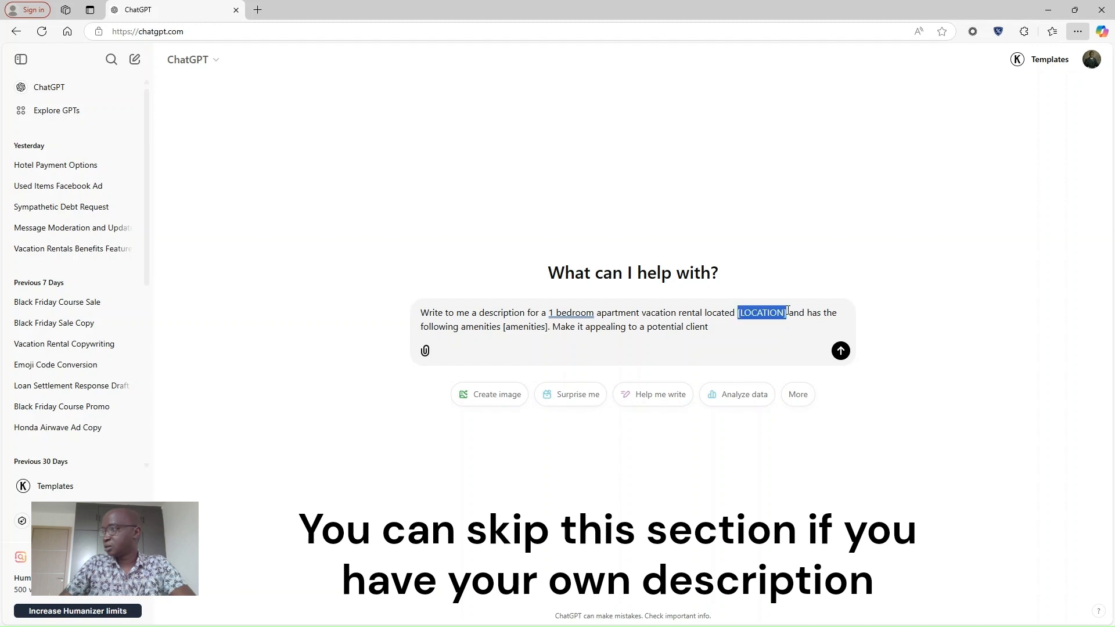
text(Syokima)
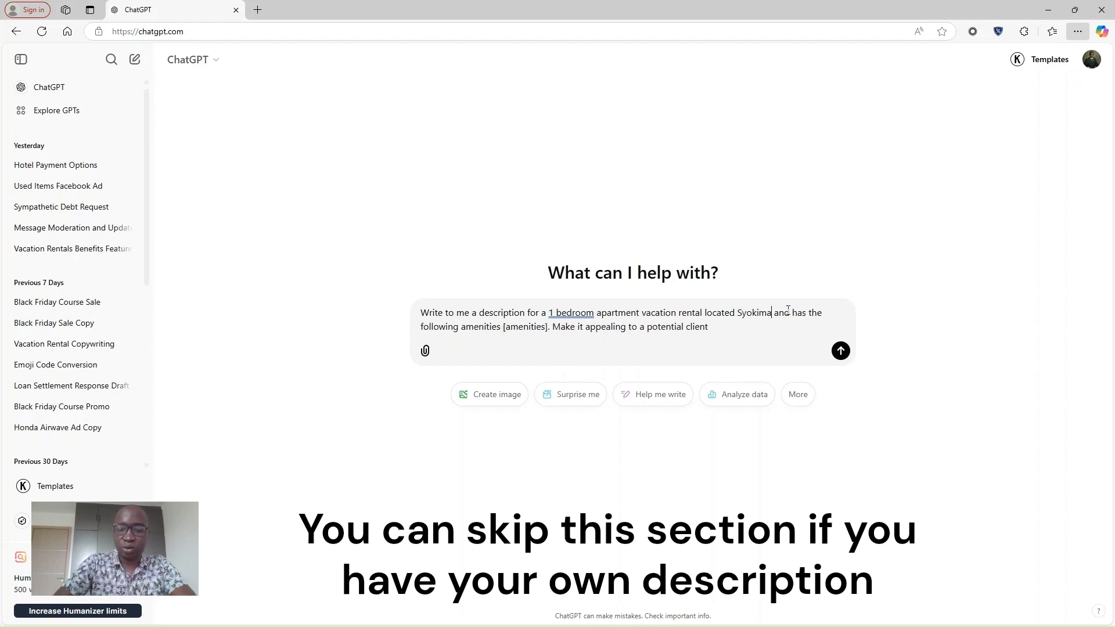
text(u Be)
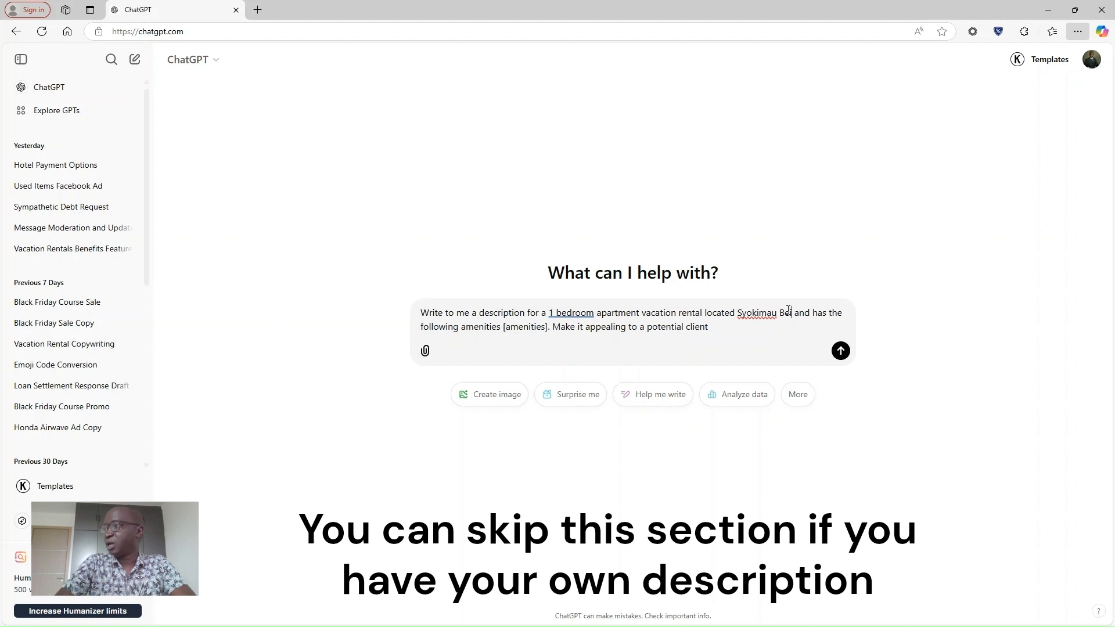
text(ijing Ro)
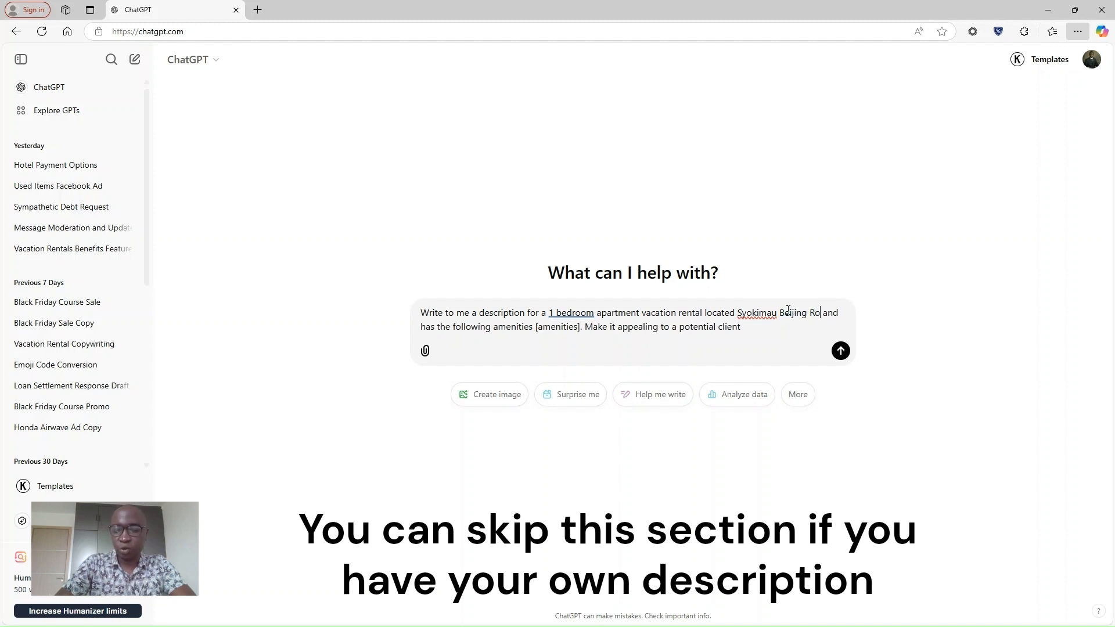
text(ad)
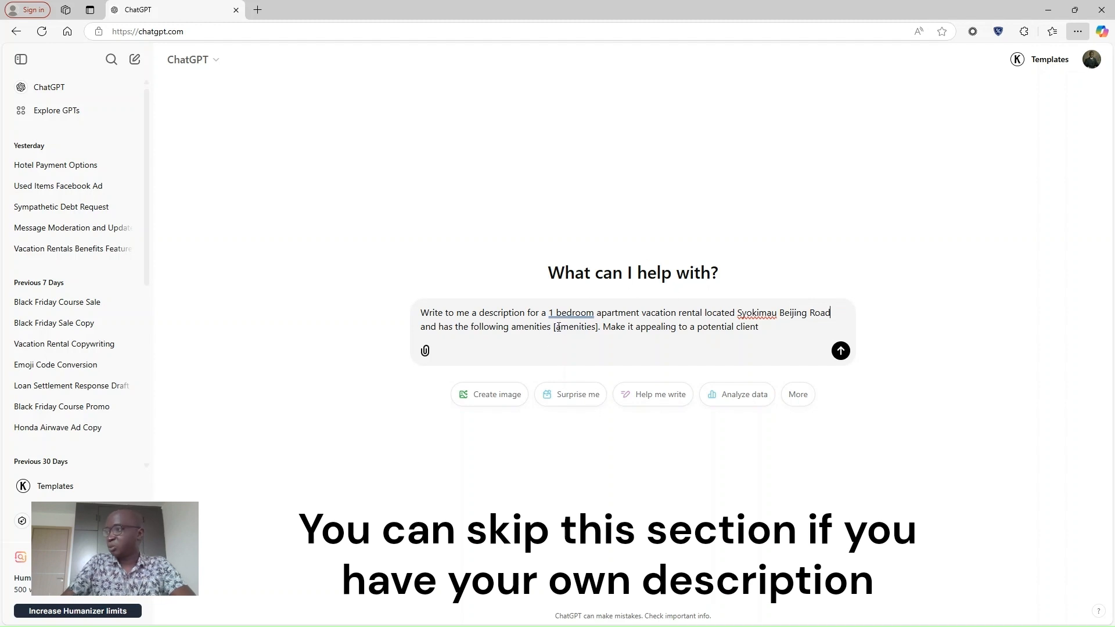
drag(555, 327, 599, 331)
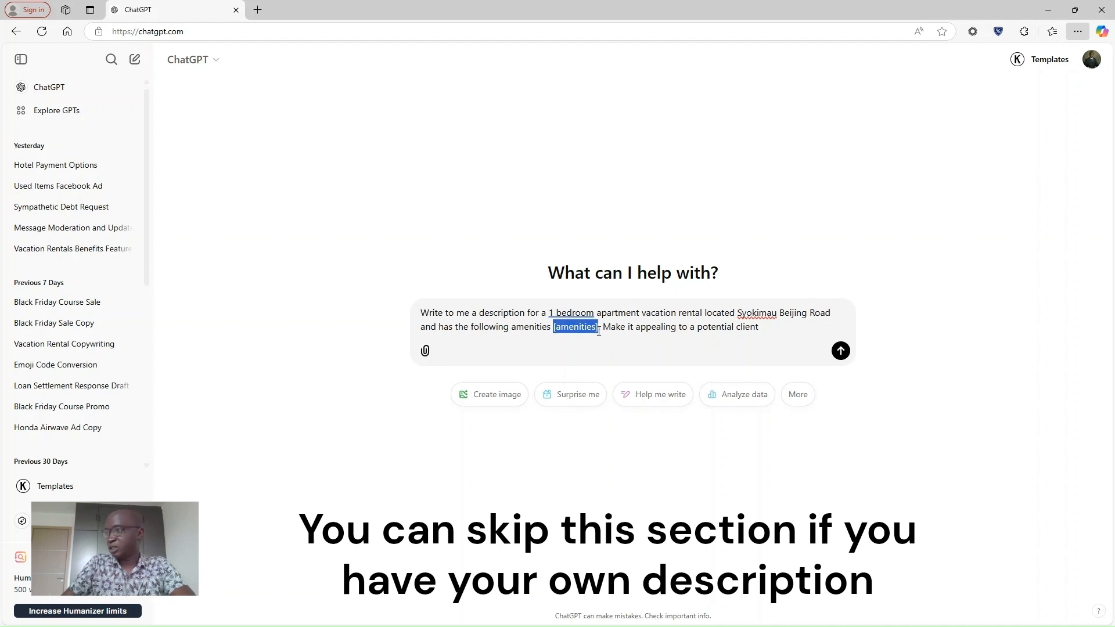
text(wif)
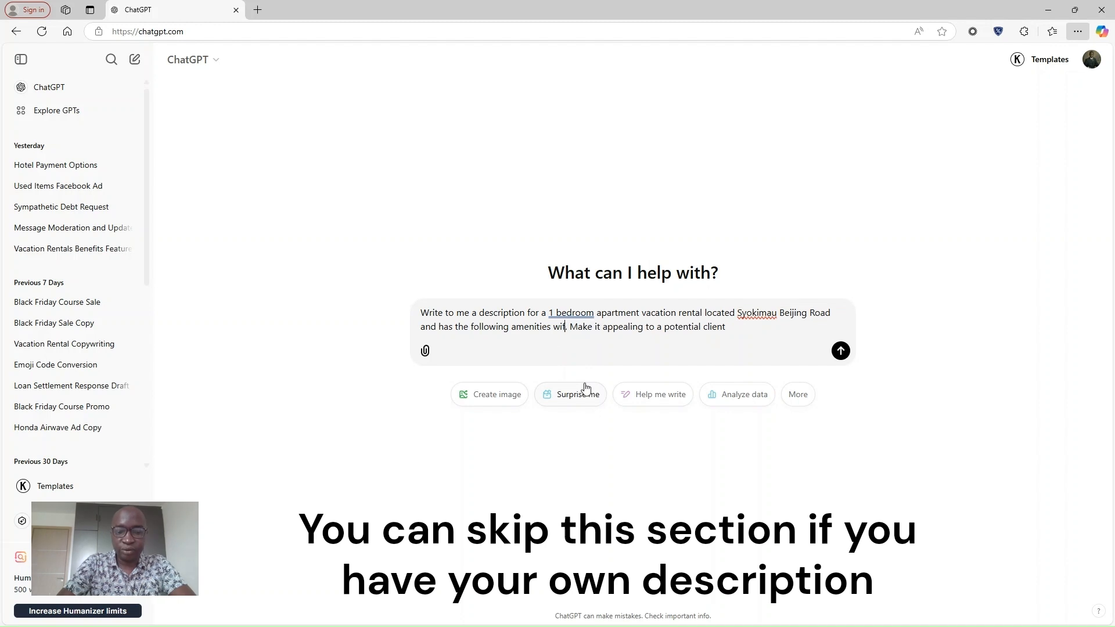
text(i, TV)
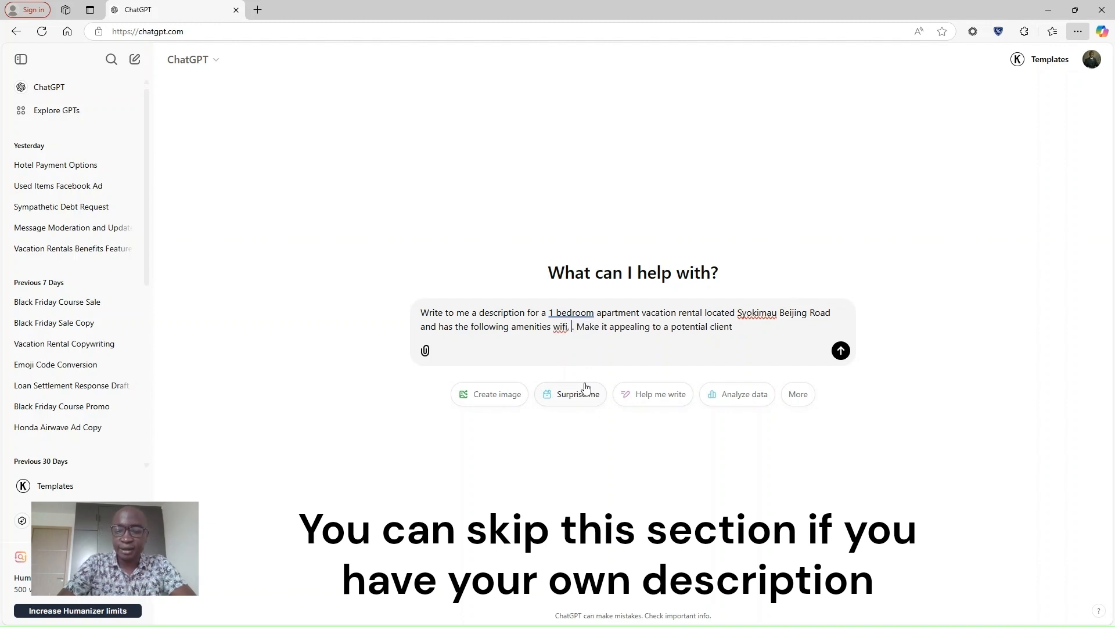
text(, kitchen)
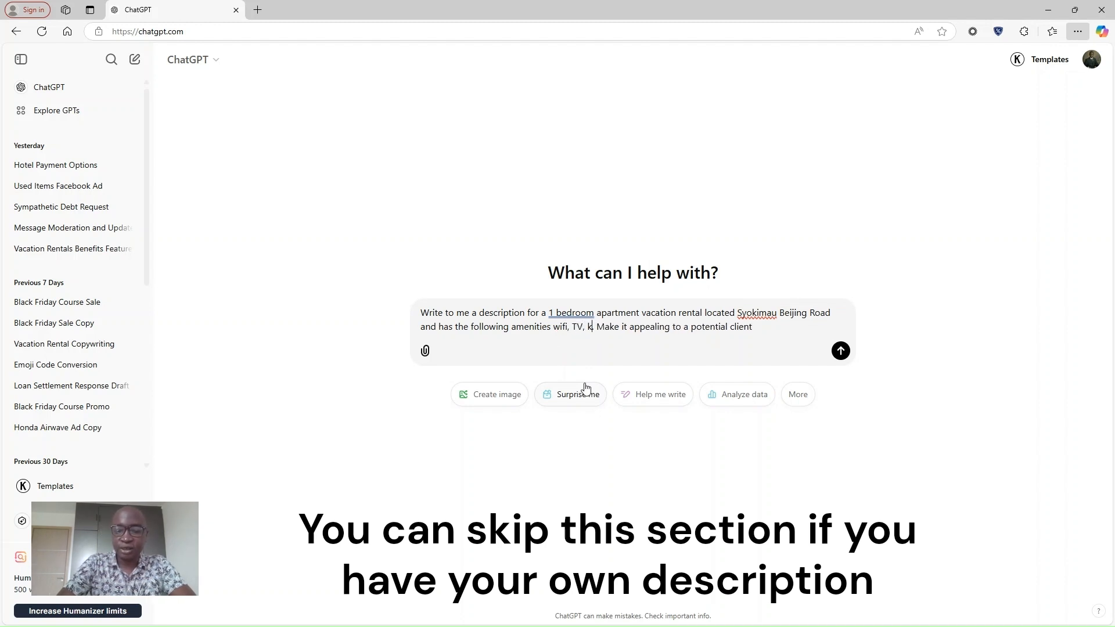
text(, free )
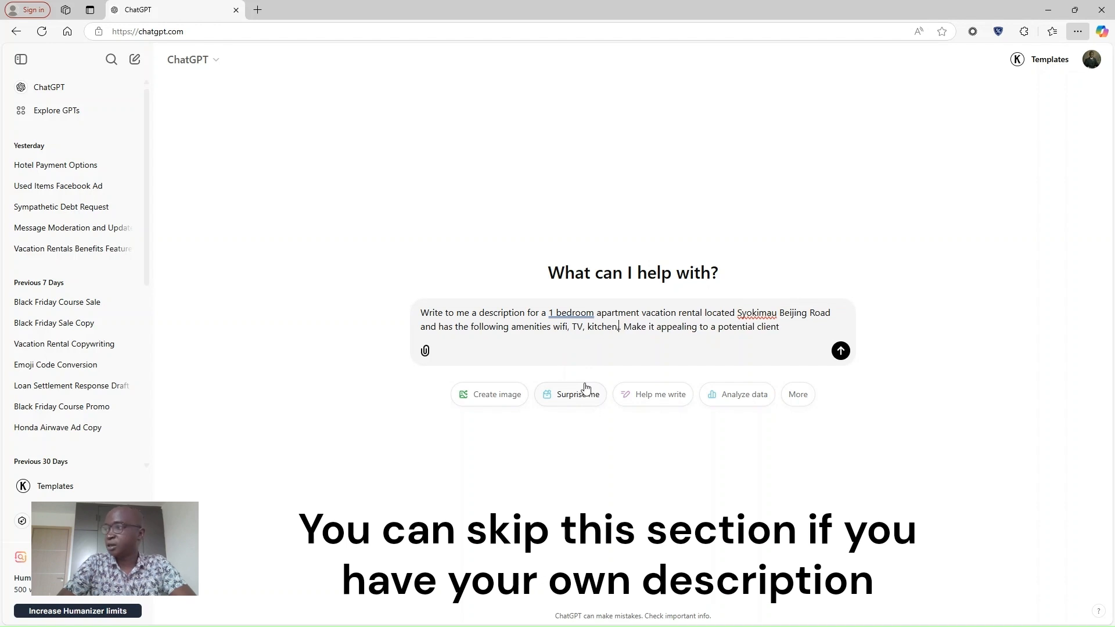
text(parking)
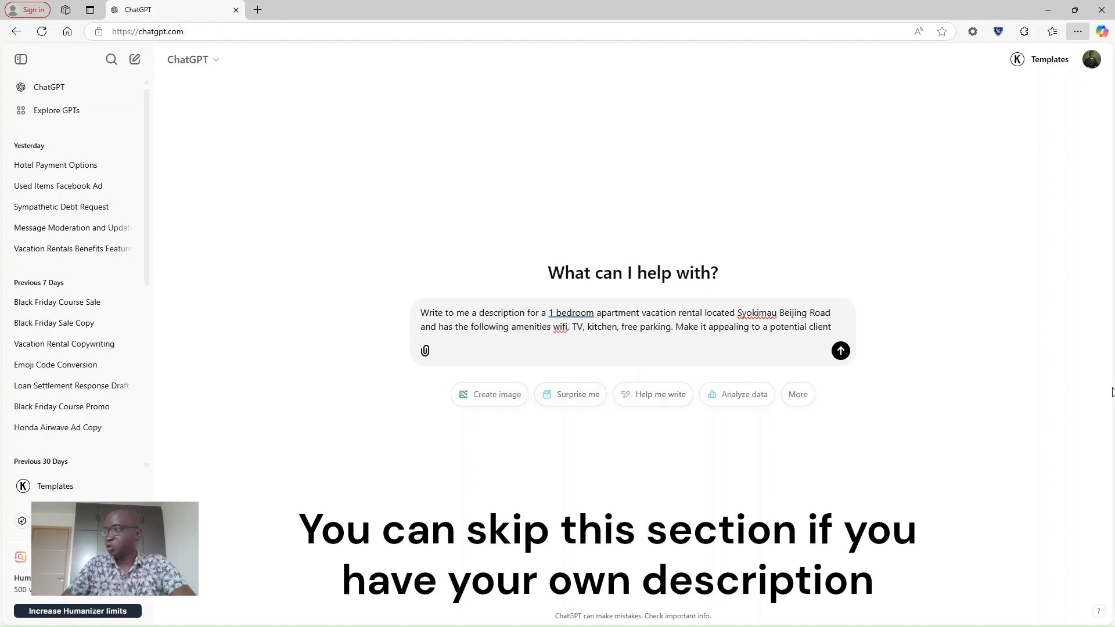
Send the prompt, copy ChatGPT's whole reply, and paste it into Property Description.
click(842, 352)
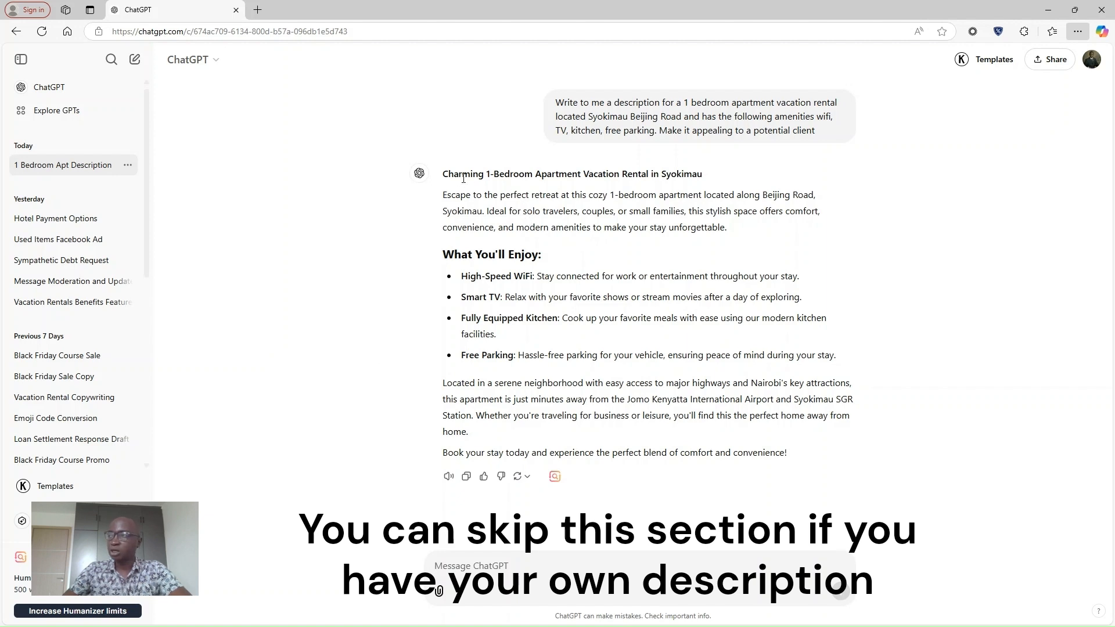
drag(444, 174, 791, 471)
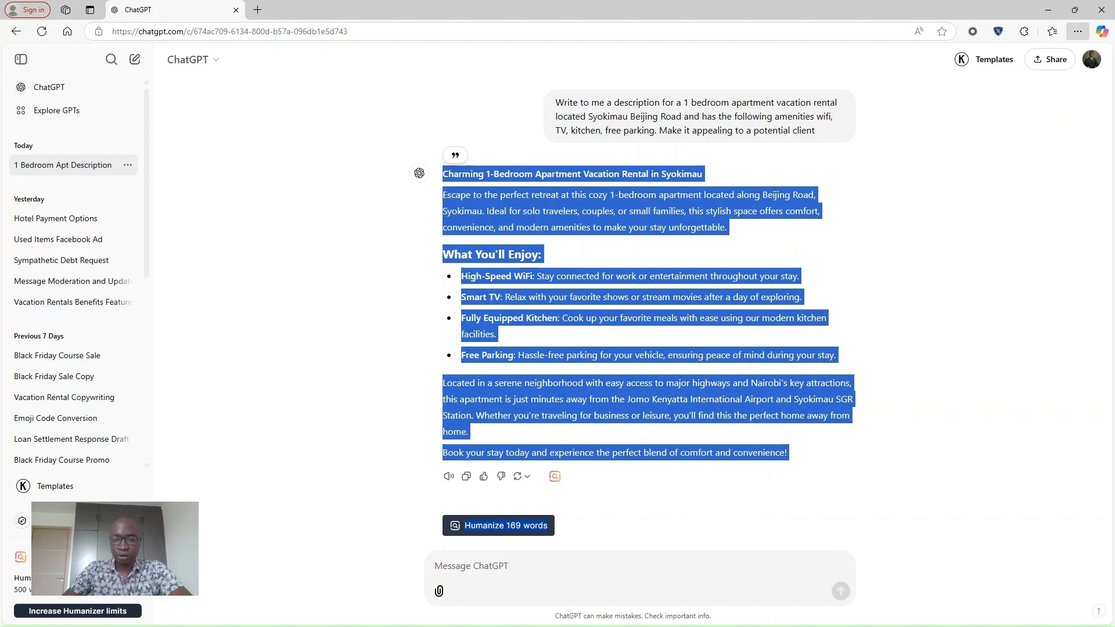
key(alt+Tab)
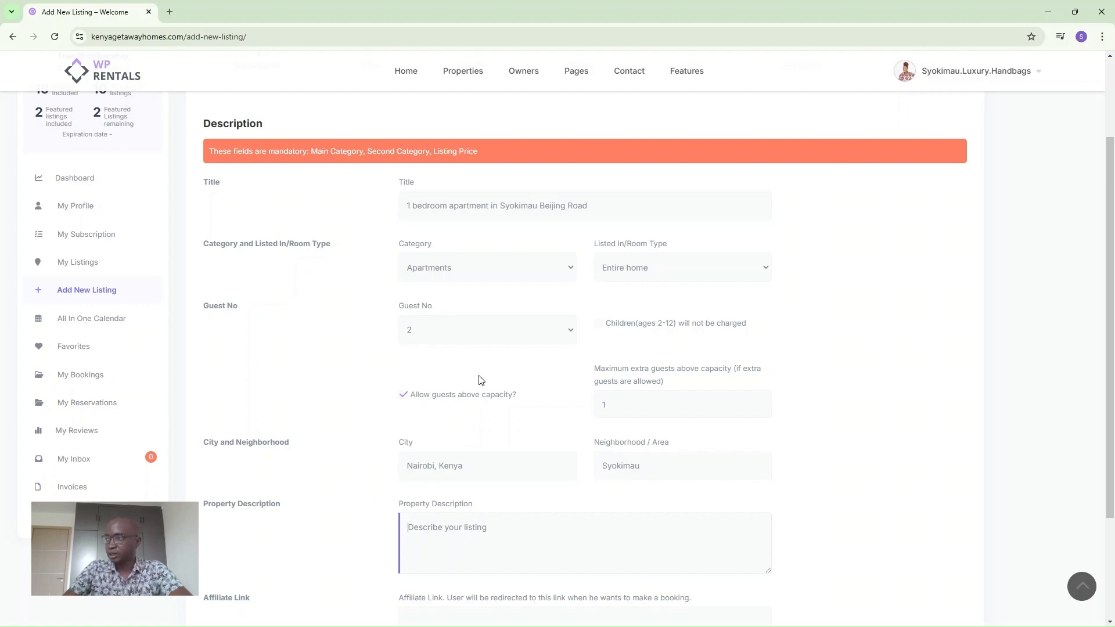
key(ctrl+v)
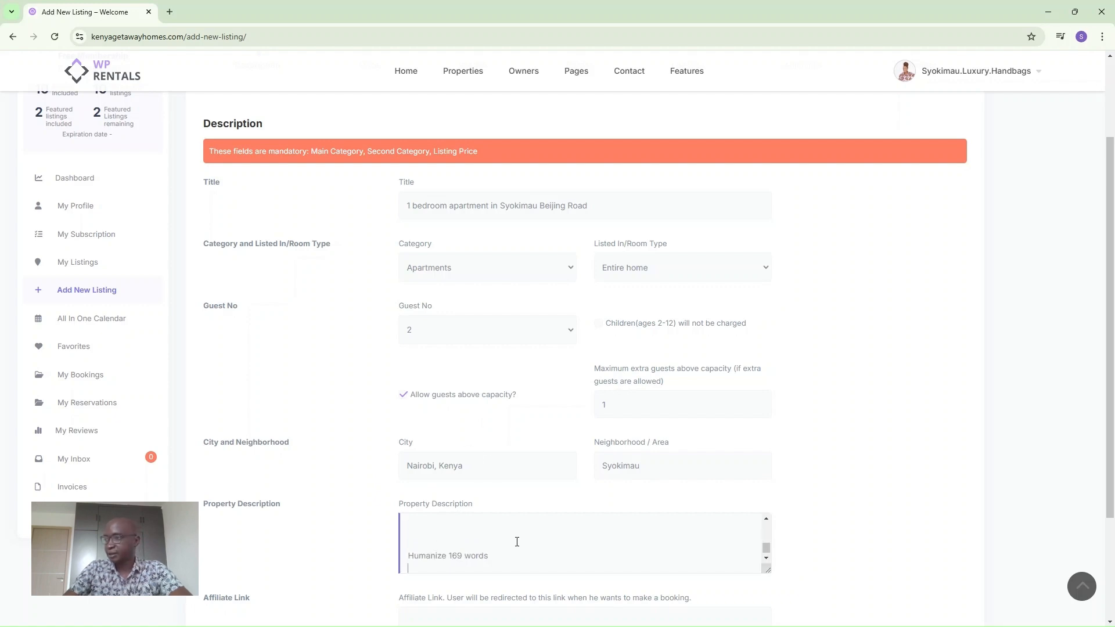
Delete the trailing 'Humanize 169 words' line and blank lines from the description.
drag(449, 567, 405, 526)
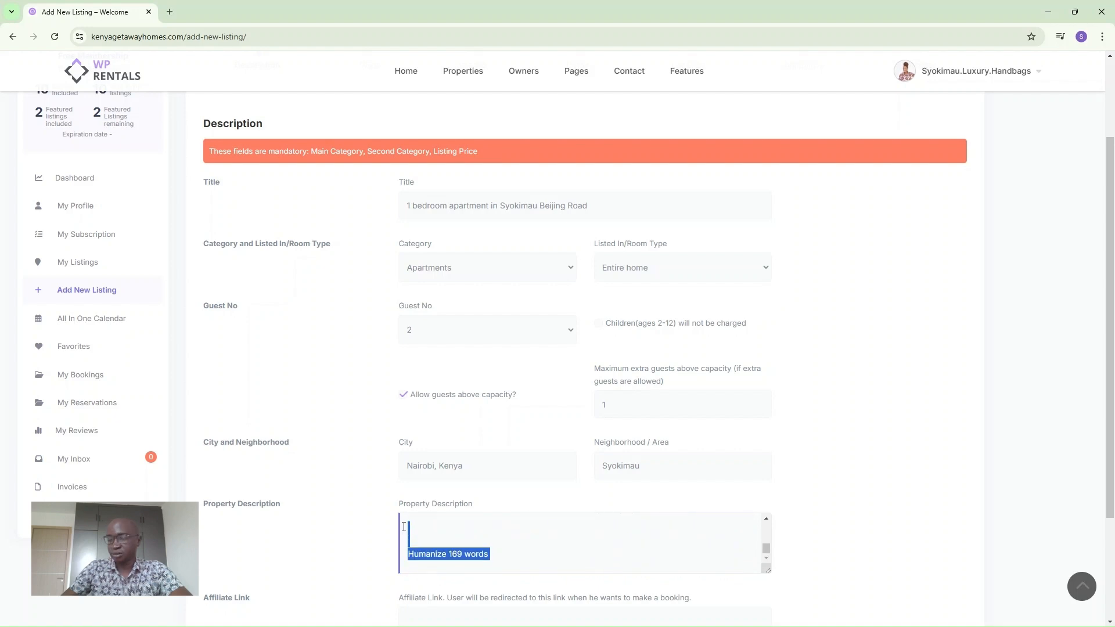
key(BackSpace)
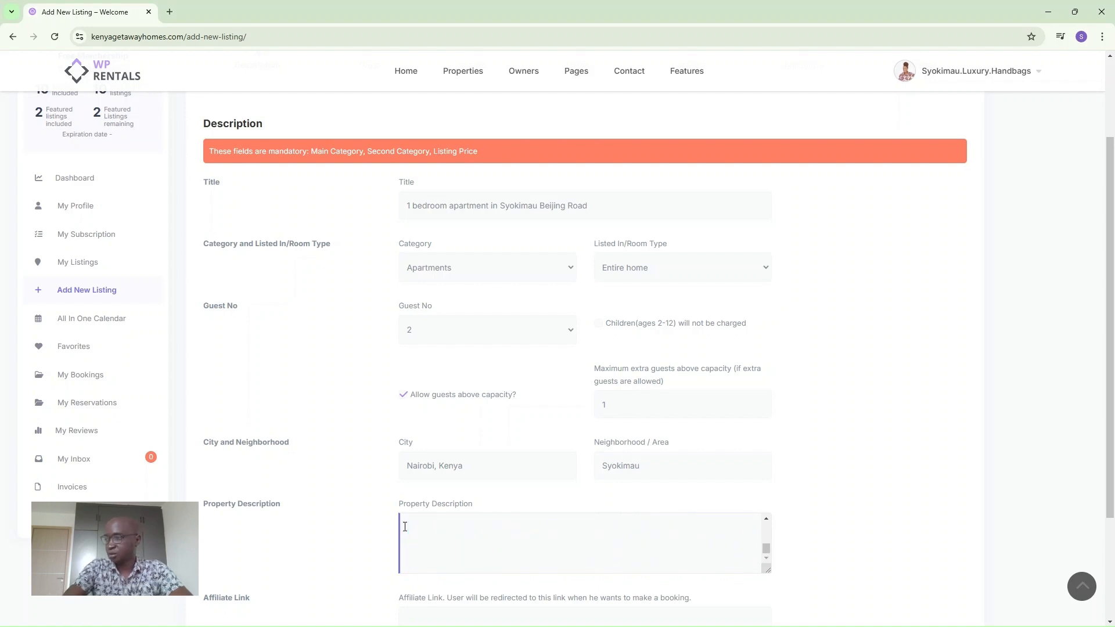
key(BackSpace)
key(BackSpace)
key(BackSpace)
key(BackSpace)
key(BackSpace)
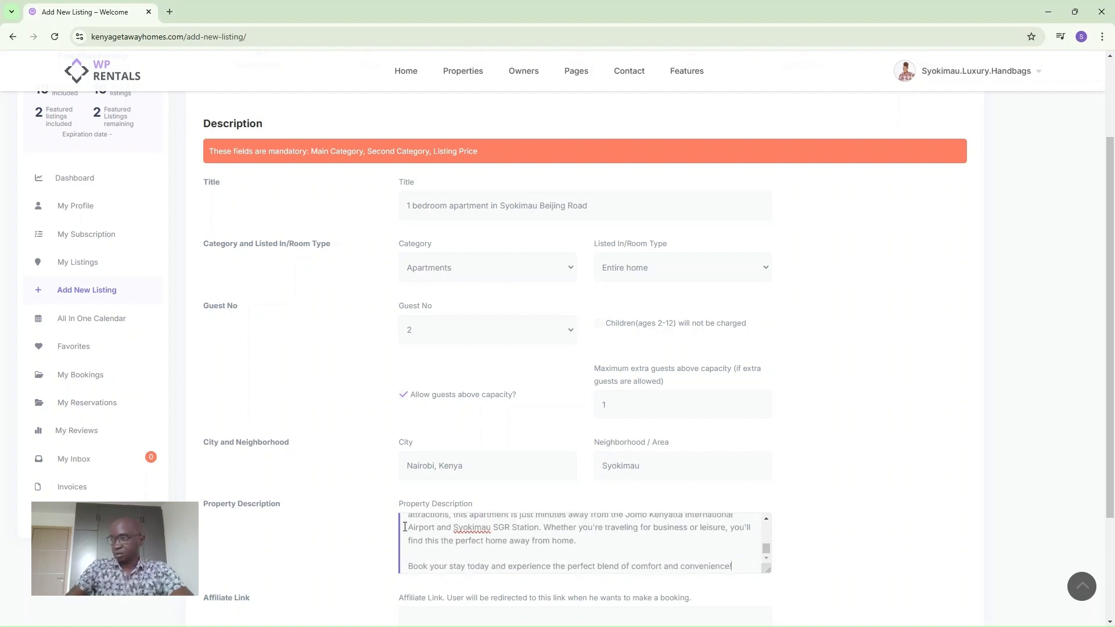
scroll(485, 549, up, 10)
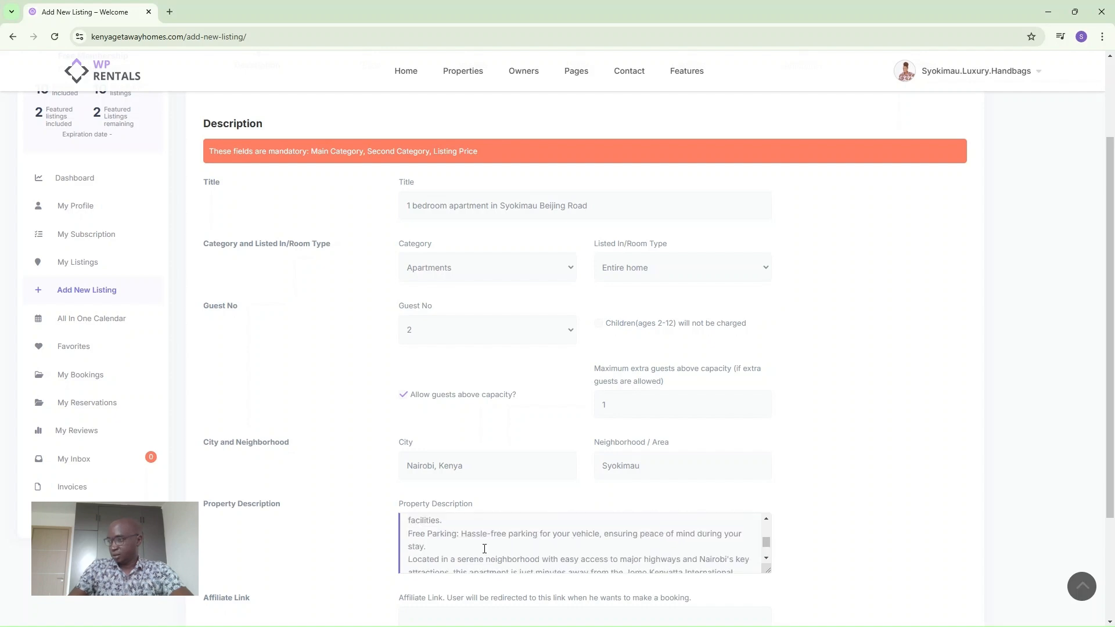
scroll(484, 549, down, 10)
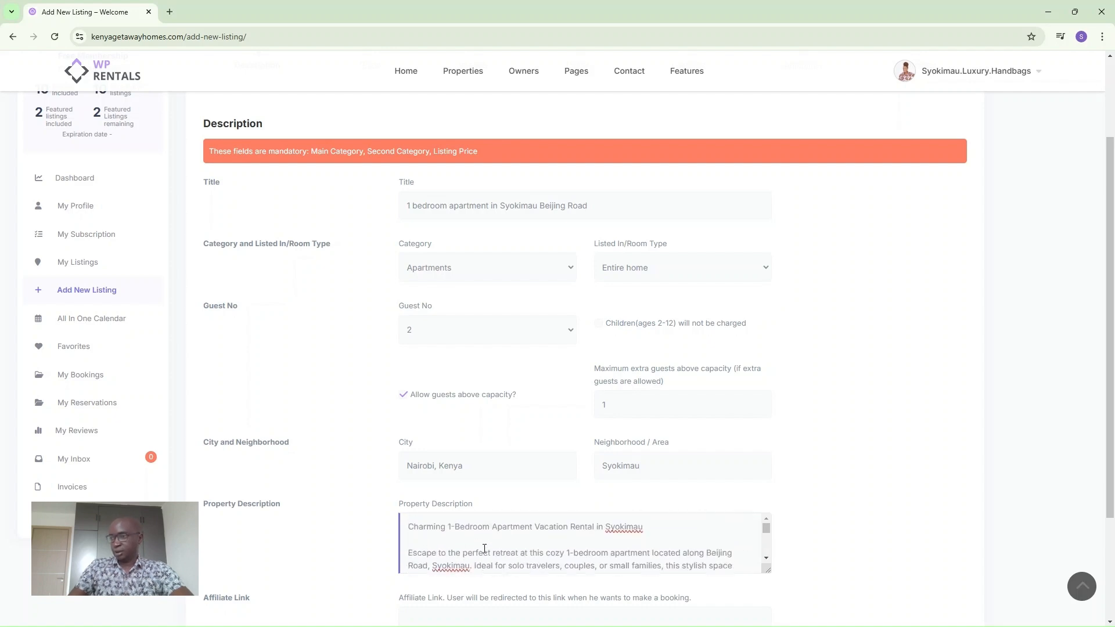
scroll(285, 546, down, 3)
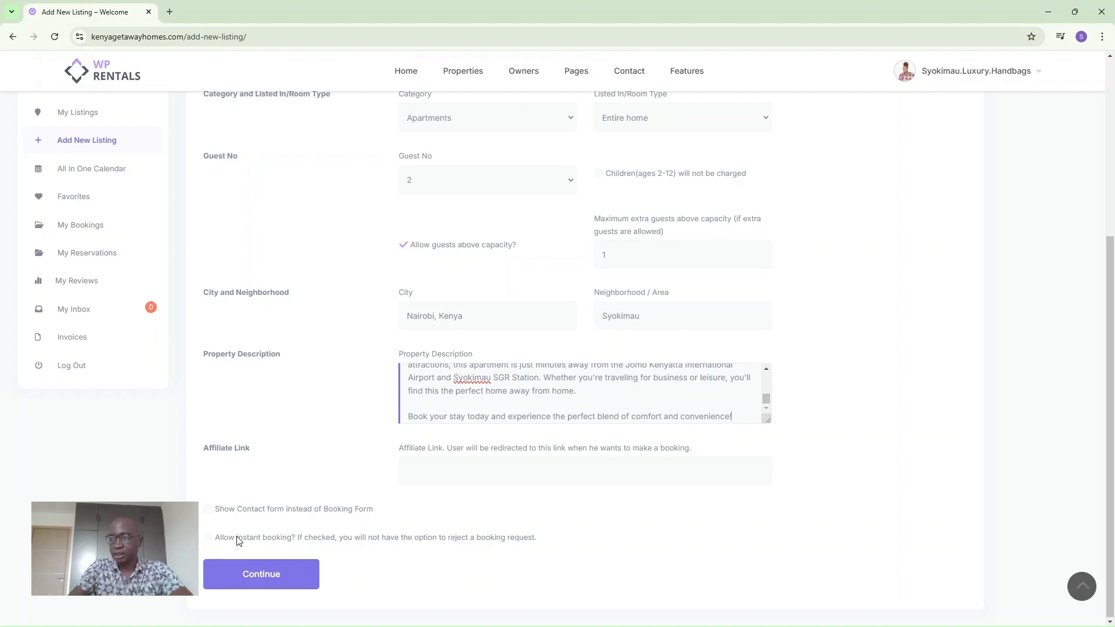
Enable 'Allow instant booking?' and continue to create the new listing.
click(210, 538)
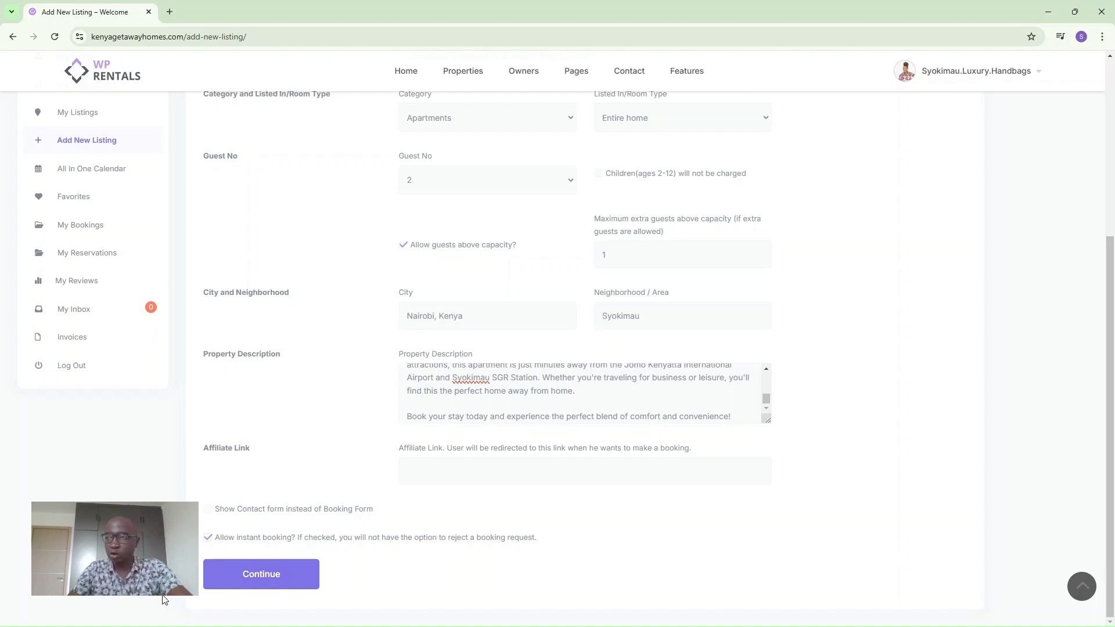
click(242, 573)
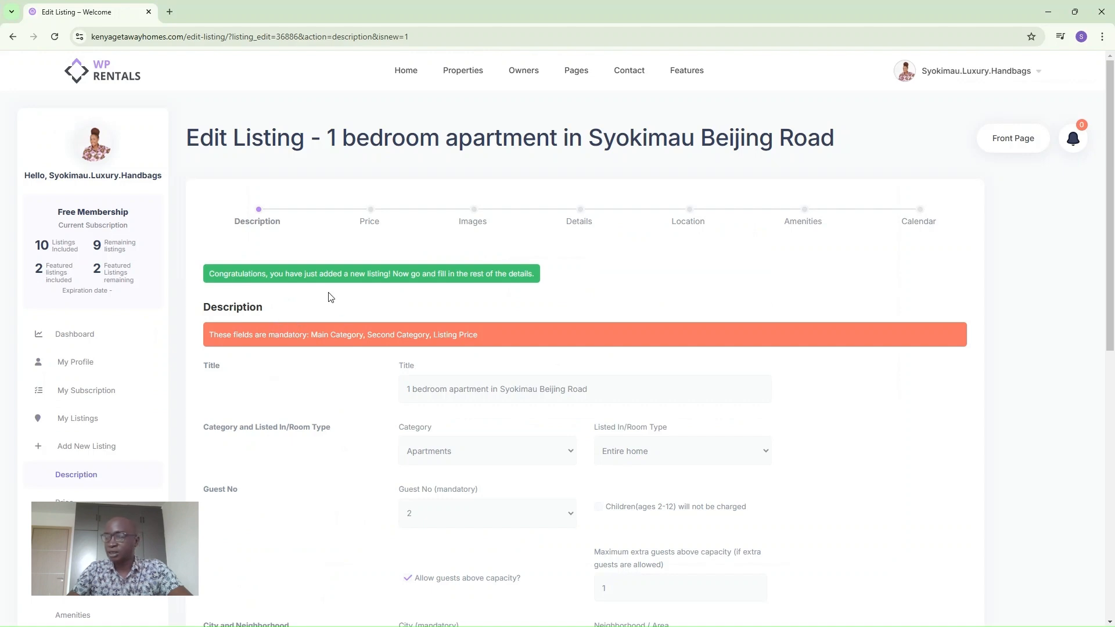
Paste the prepared guest welcome text into the Check-In Message field.
scroll(309, 406, down, 3)
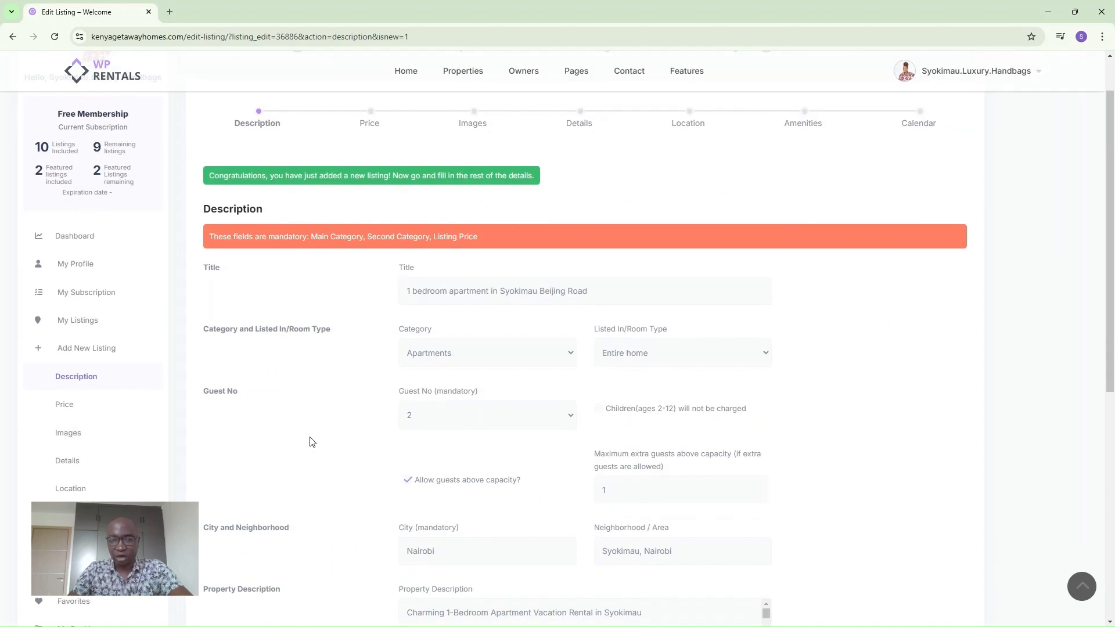
scroll(310, 442, down, 5)
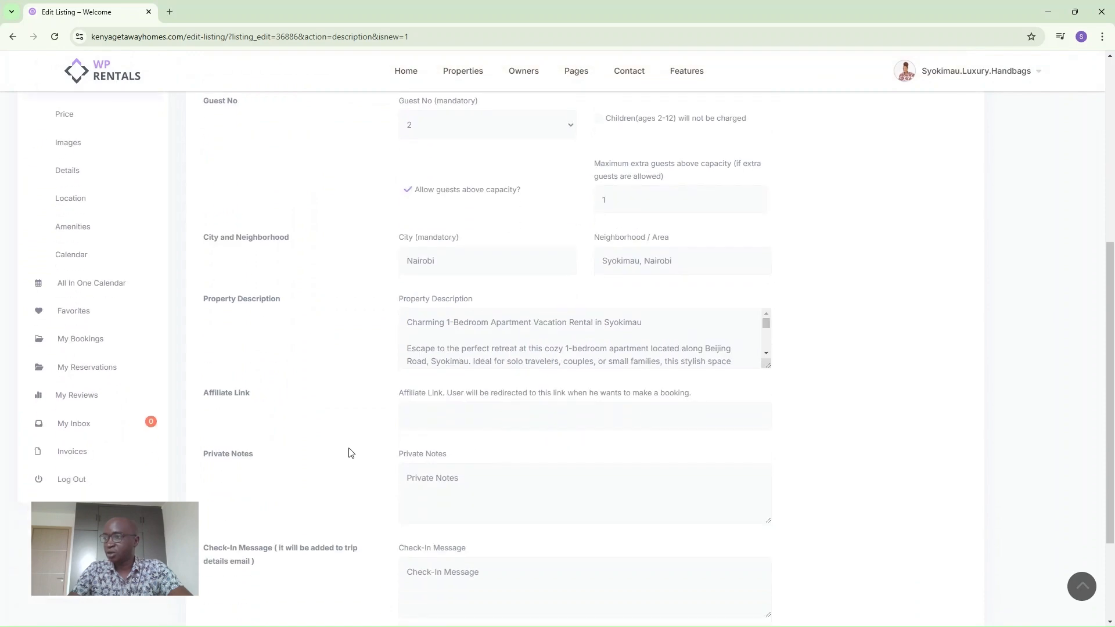
scroll(352, 456, down, 1)
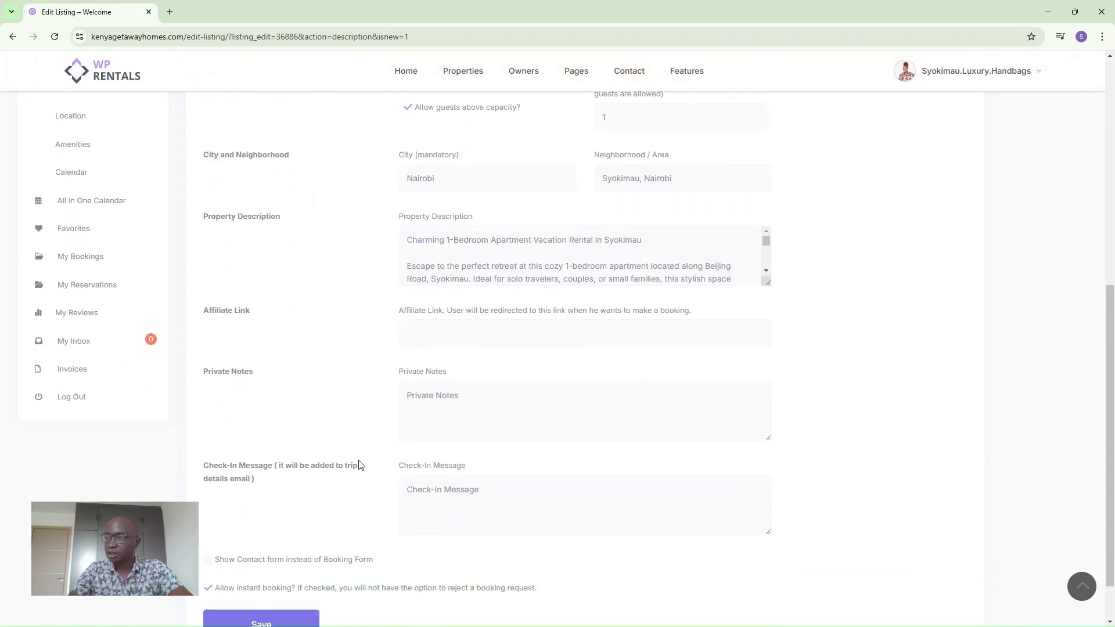
click(484, 480)
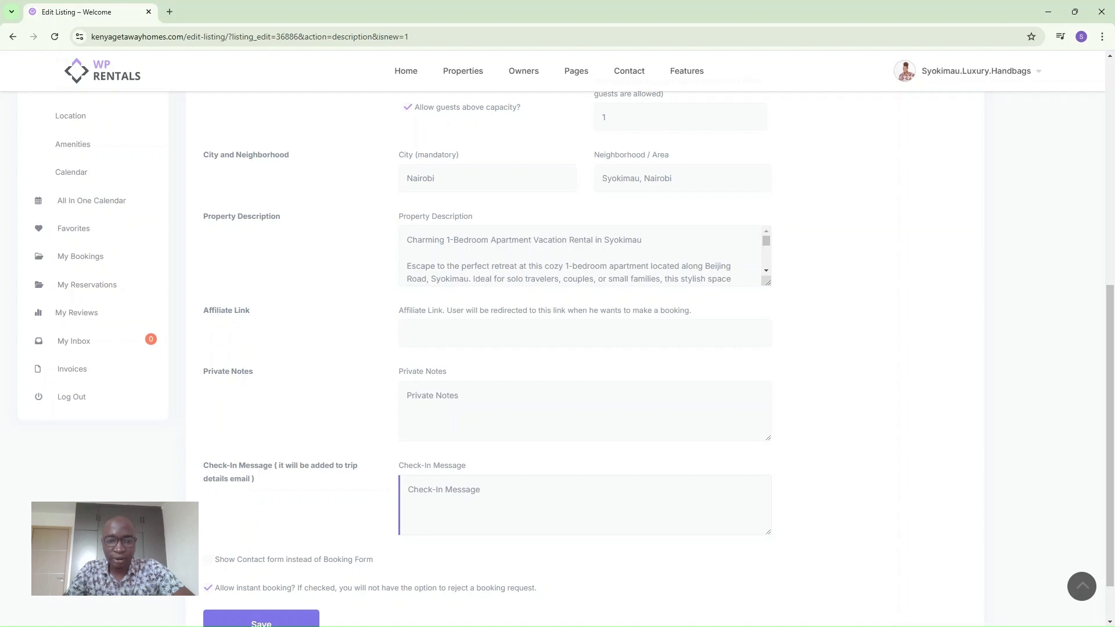
key(alt+Tab)
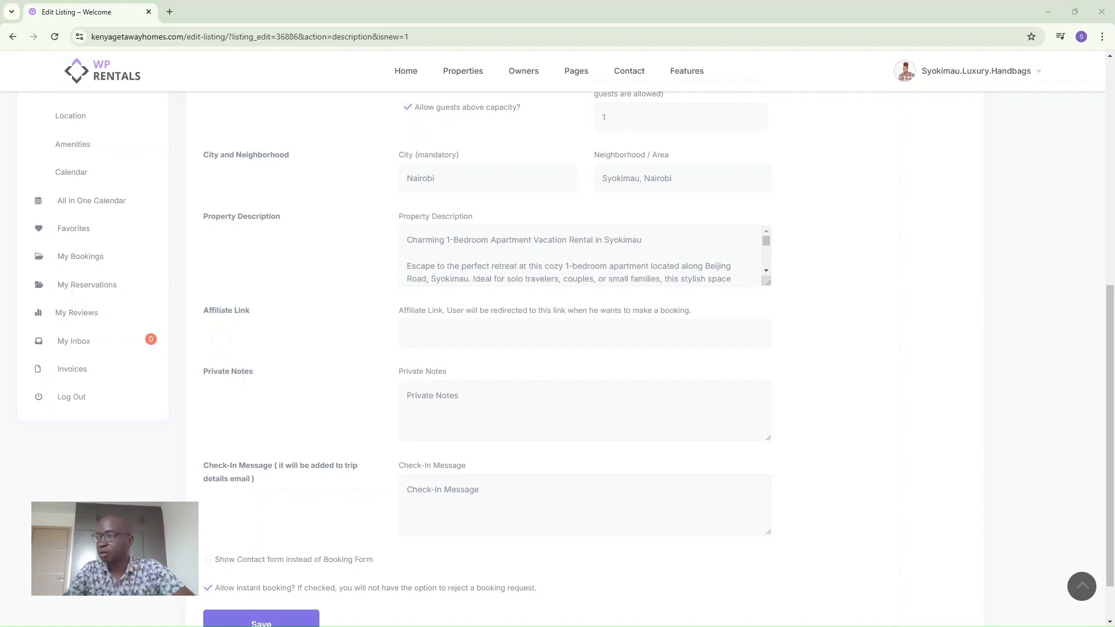
click(441, 495)
key(ctrl+v)
Replace the message's sign-off with the host's first name and save the description.
drag(433, 518, 403, 518)
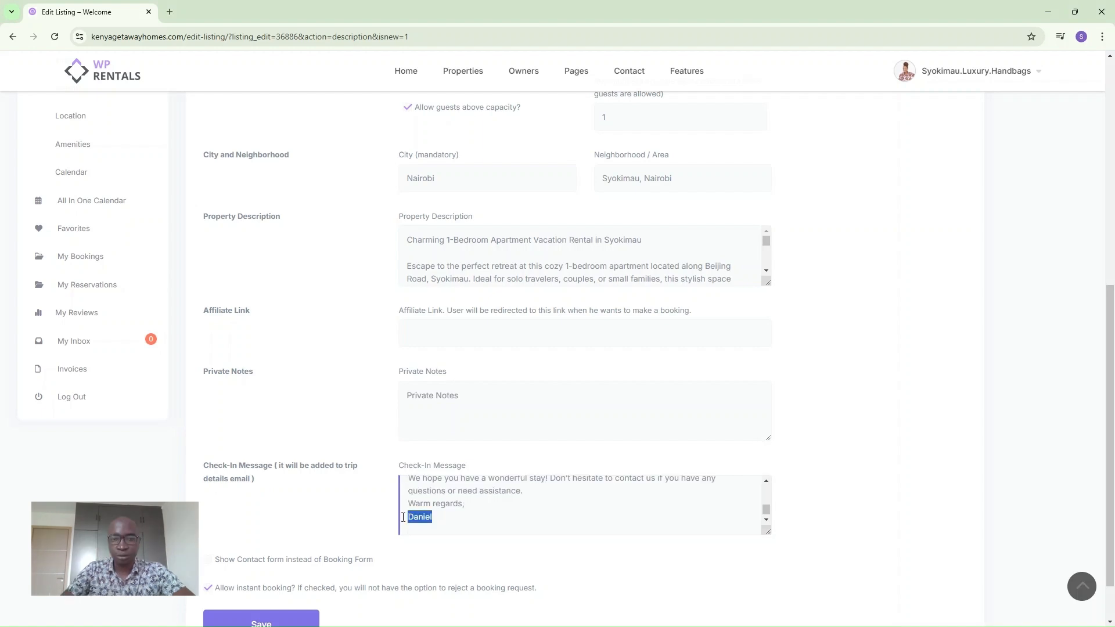
text(Susan)
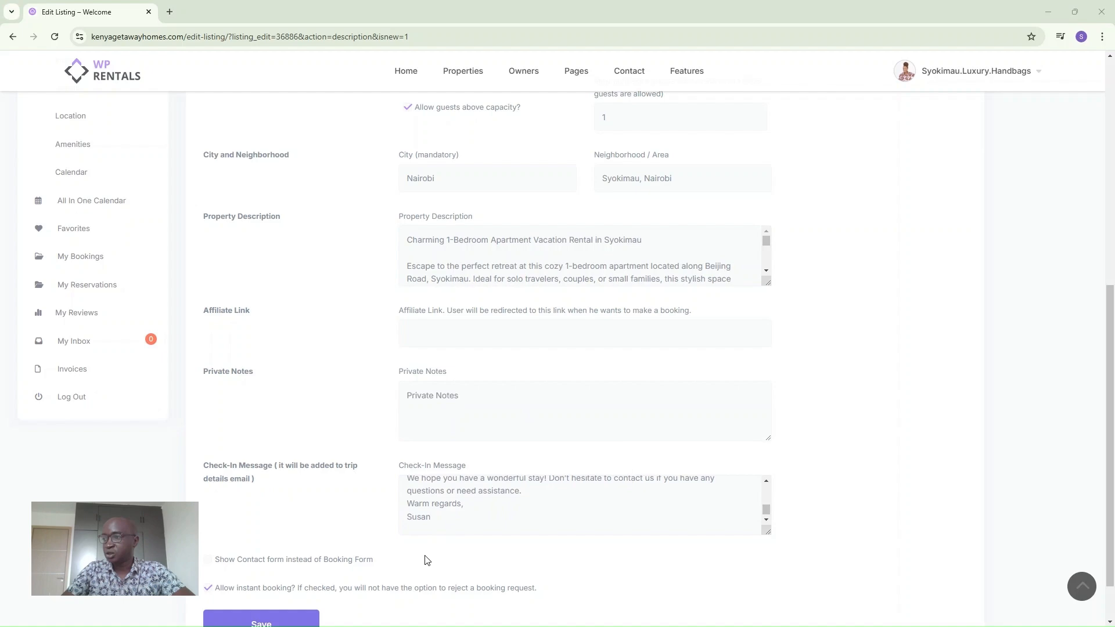
scroll(423, 558, down, 1)
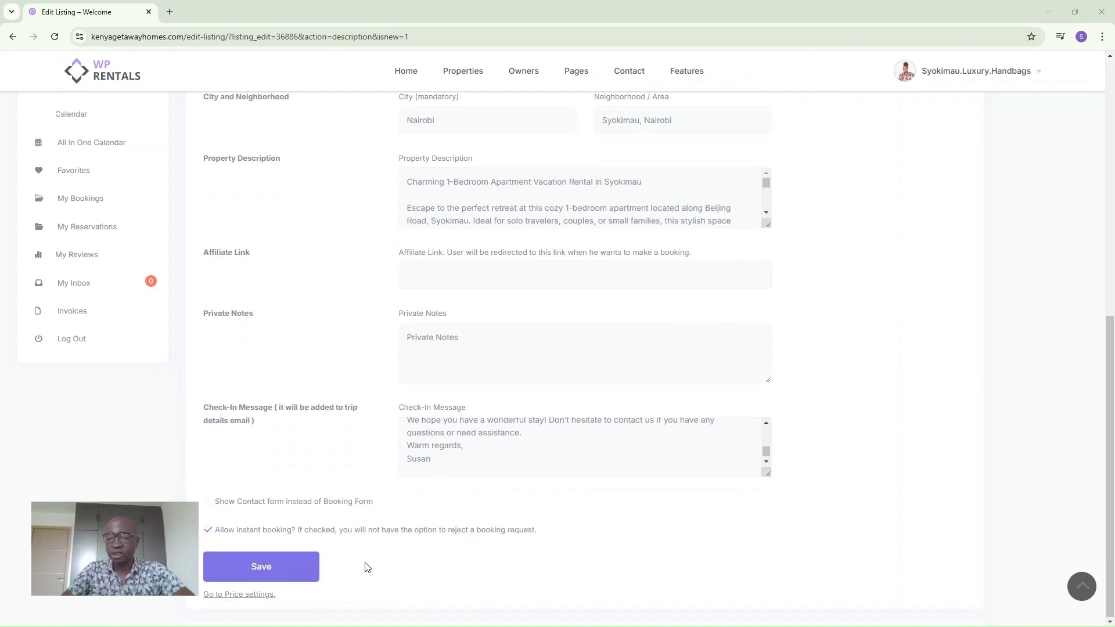
click(281, 574)
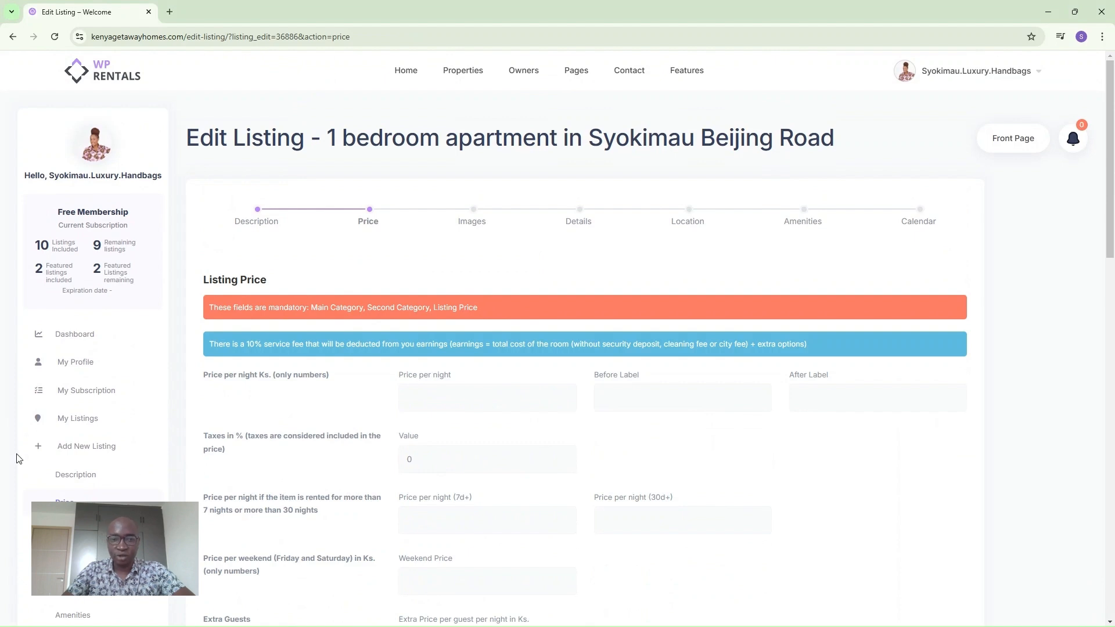
Enter nightly prices: Ks. 2500 standard, 2200 for 7+ nights, 1800 for 30+ nights.
click(414, 397)
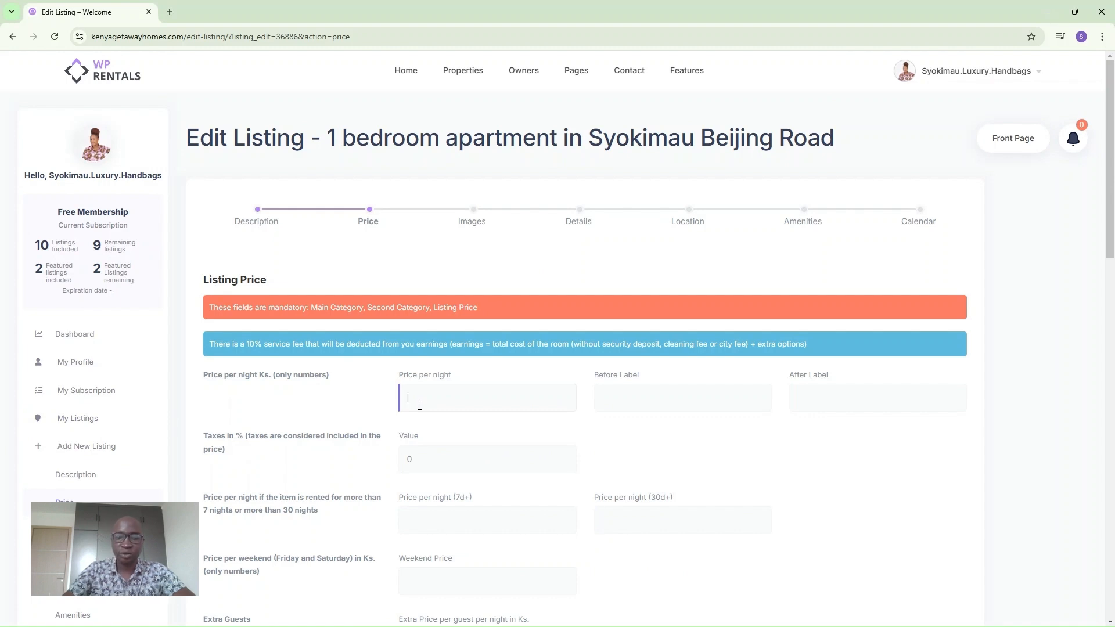
text(2500)
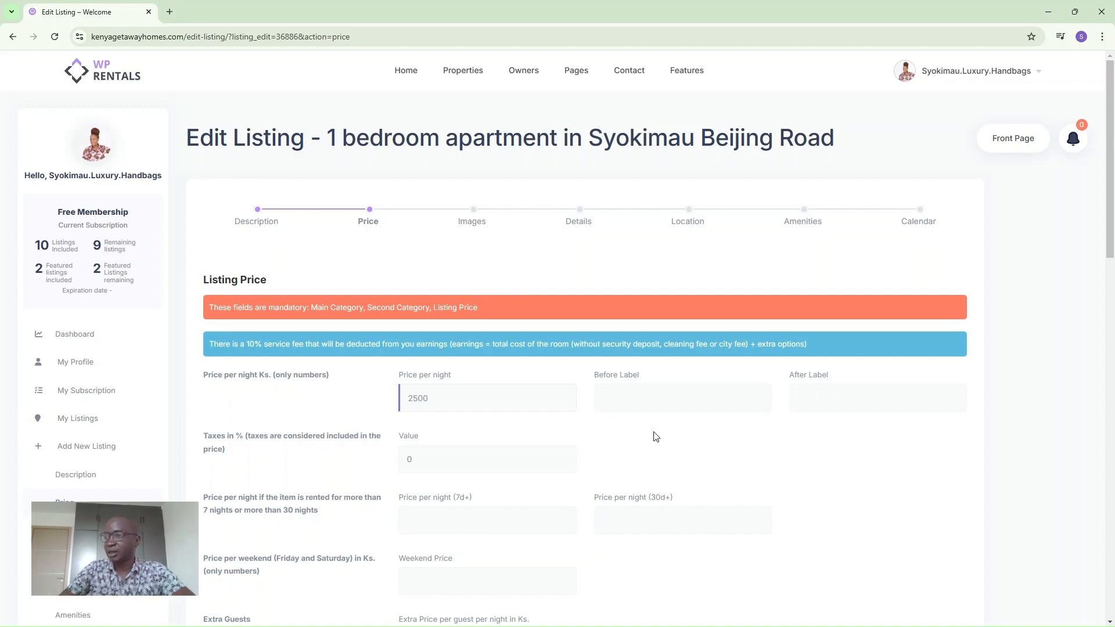
click(429, 467)
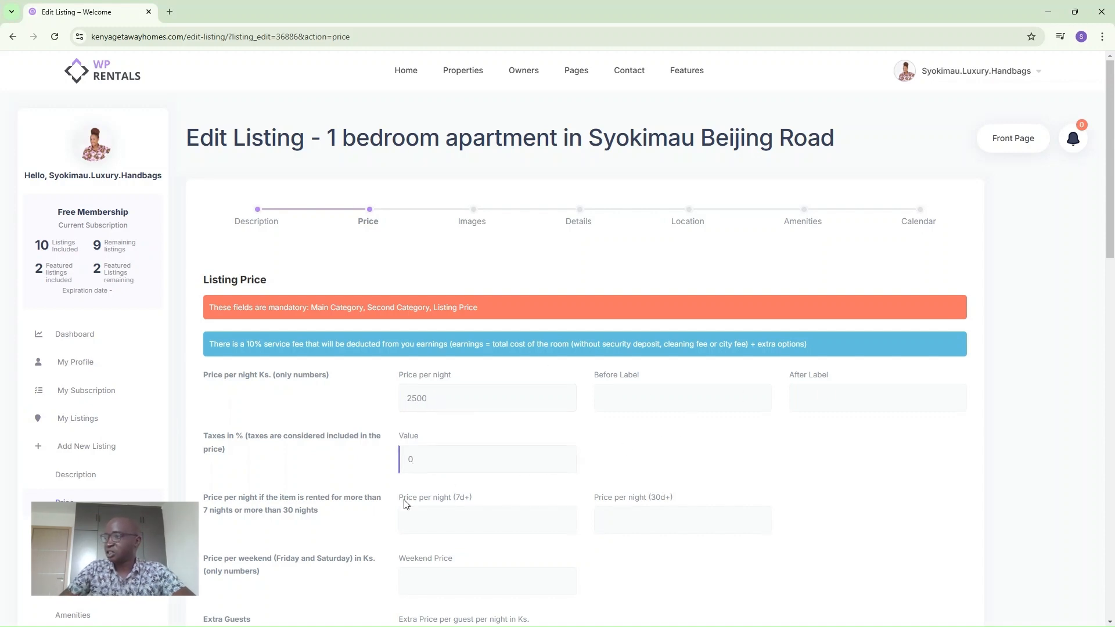
scroll(428, 520, down, 2)
click(427, 417)
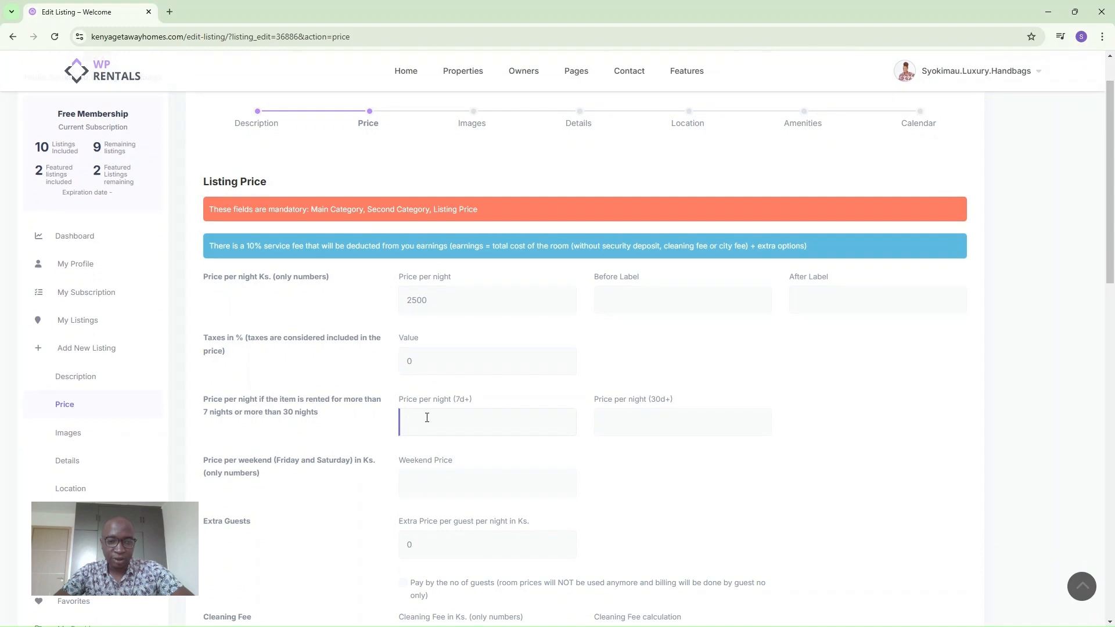
text(22)
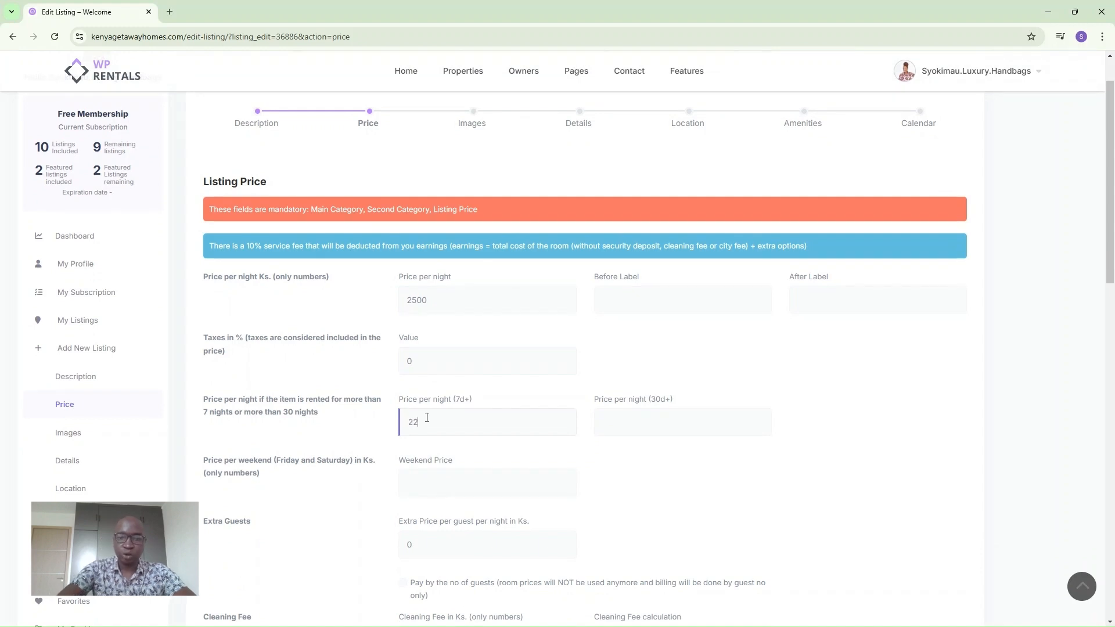
text(00)
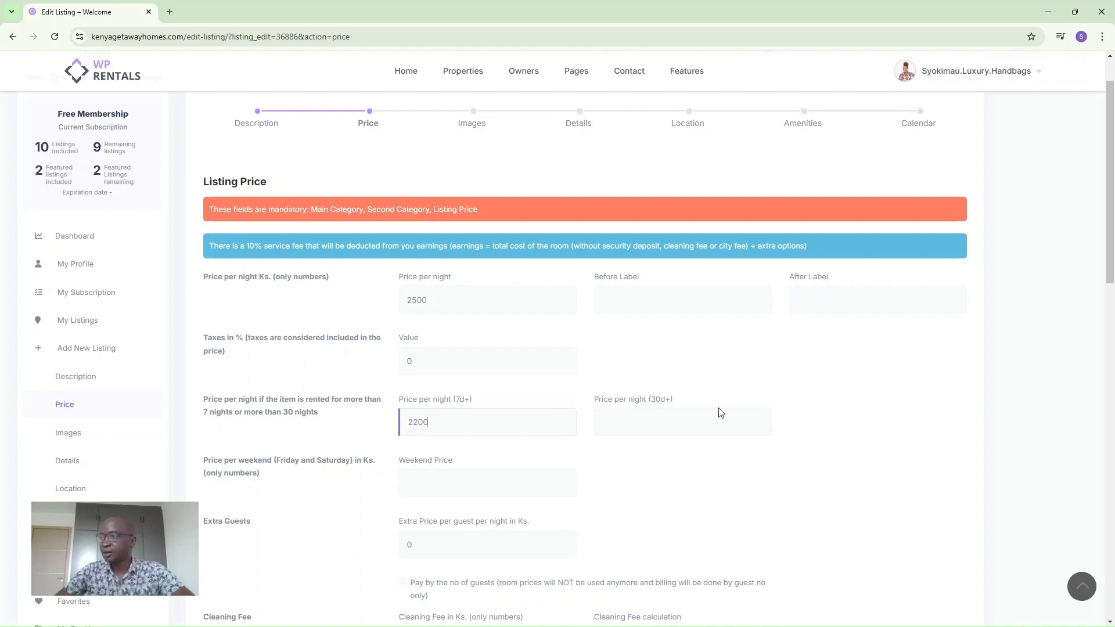
click(638, 419)
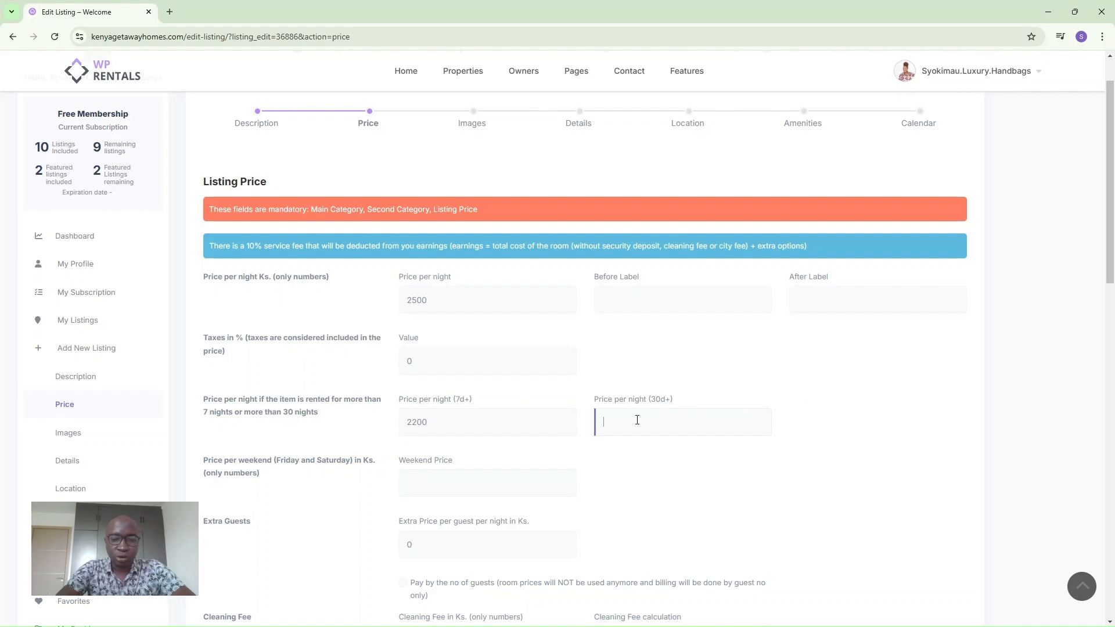
text(1800)
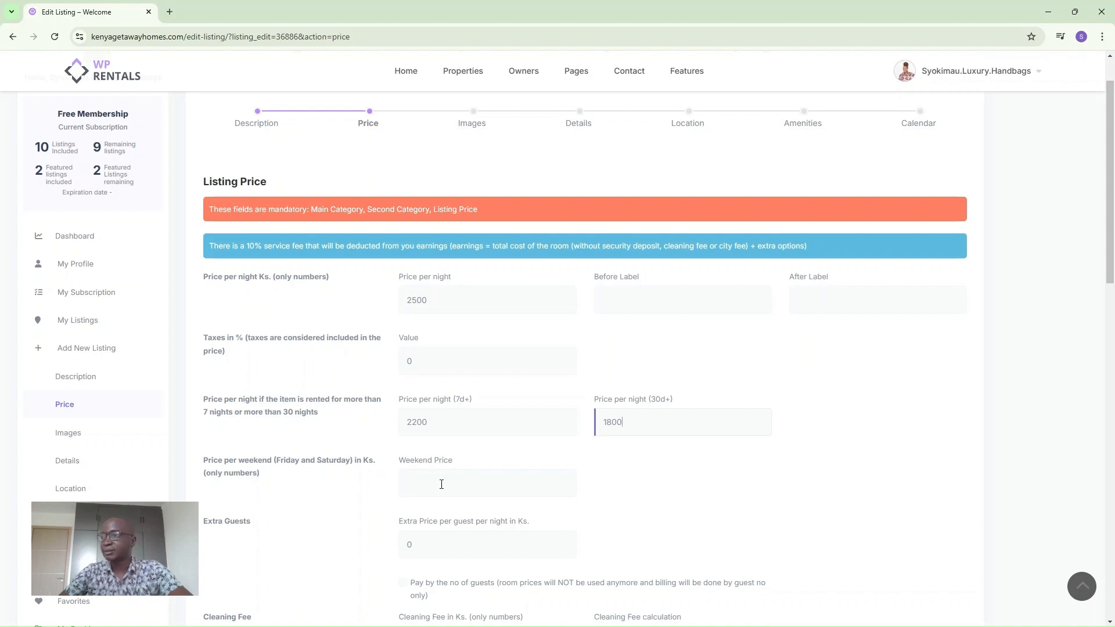
scroll(459, 472, down, 2)
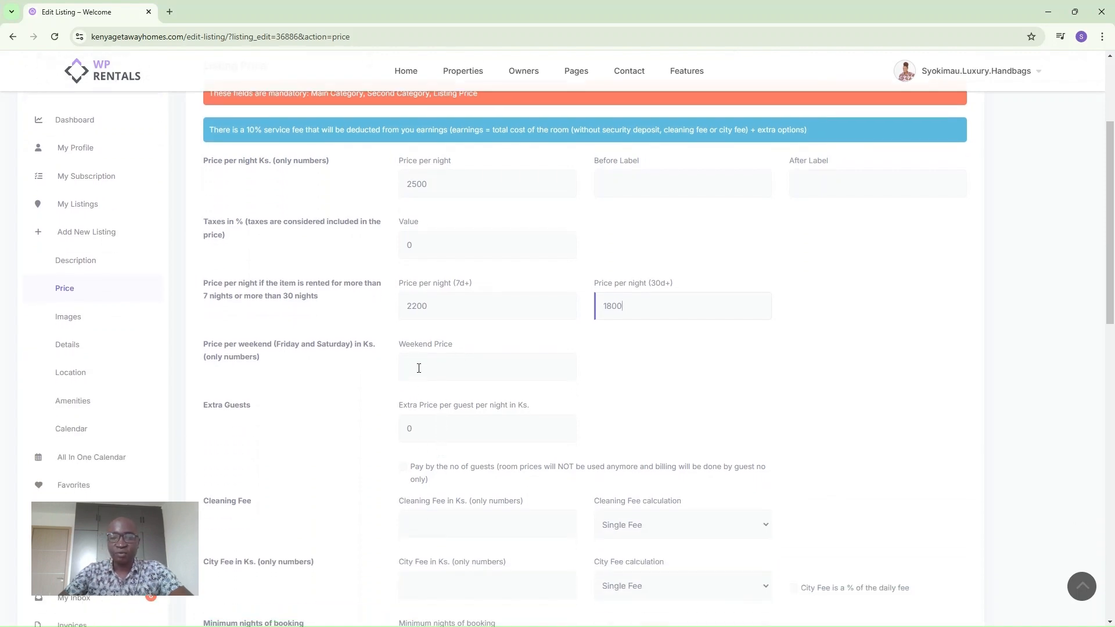
Set the weekend price to Ks. 3000.
click(419, 372)
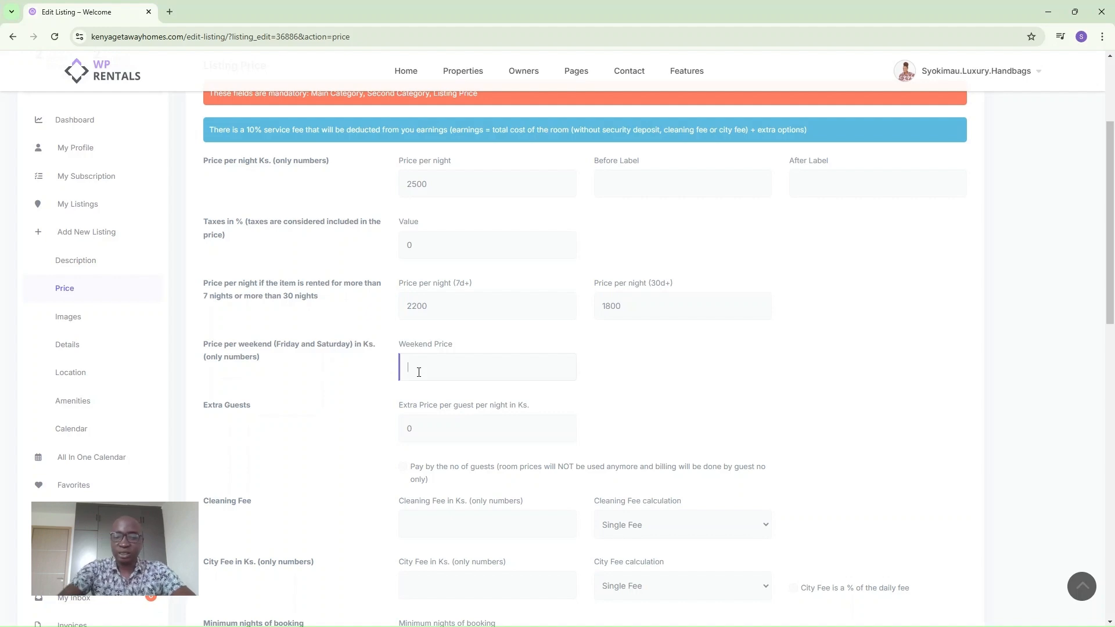
text(00)
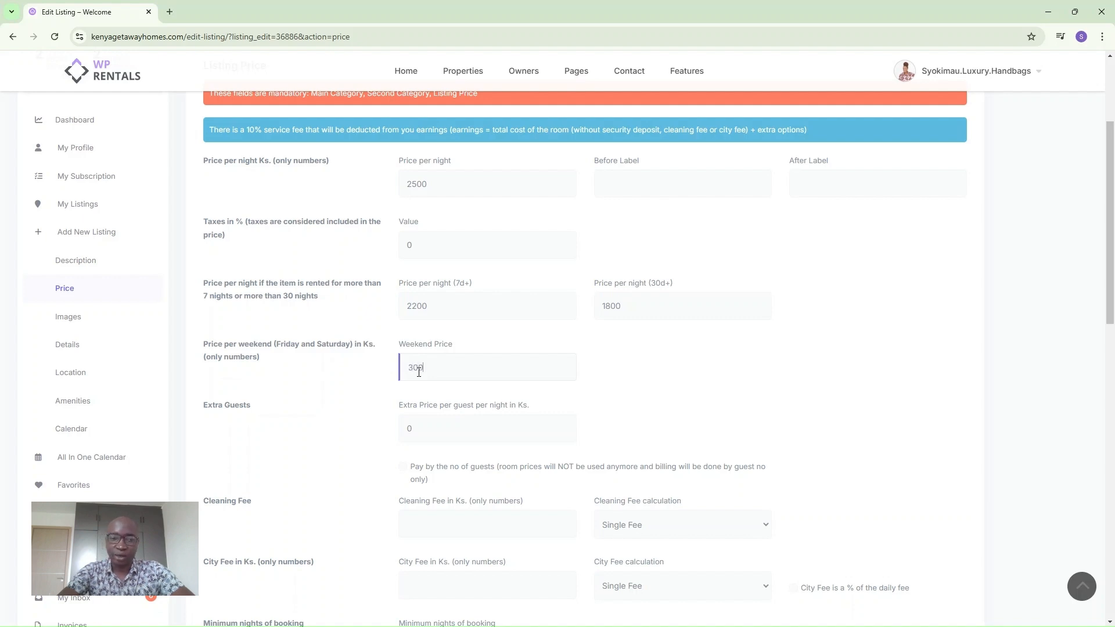
text(0)
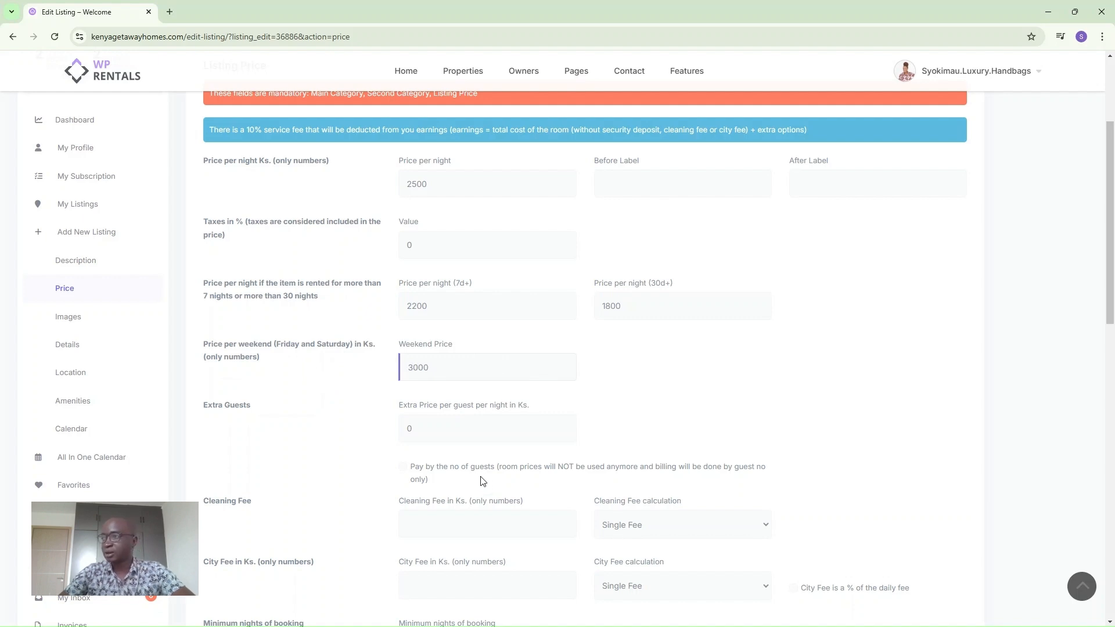
scroll(459, 454, down, 1)
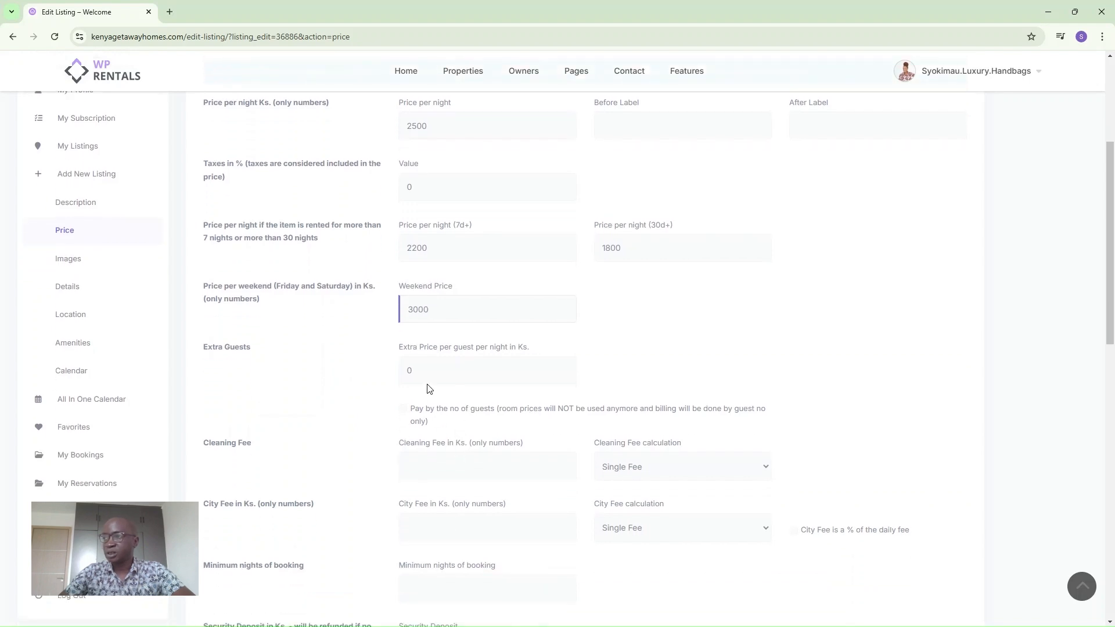
Leave the Extra Price per guest field empty, clearing the 0 and a trial 1000.
click(426, 368)
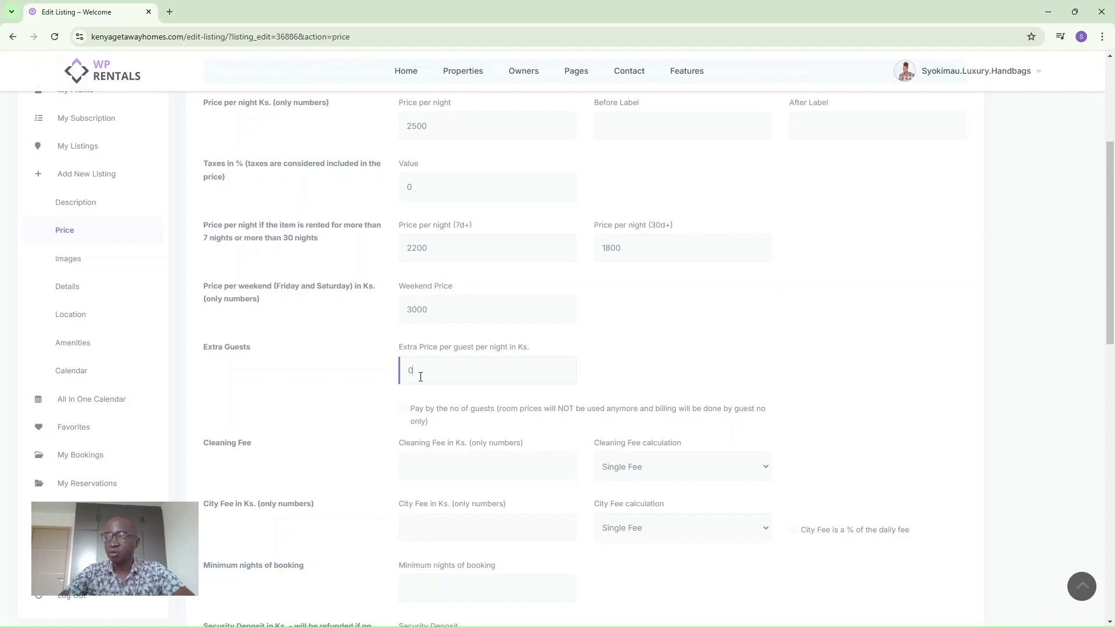
double_click(410, 378)
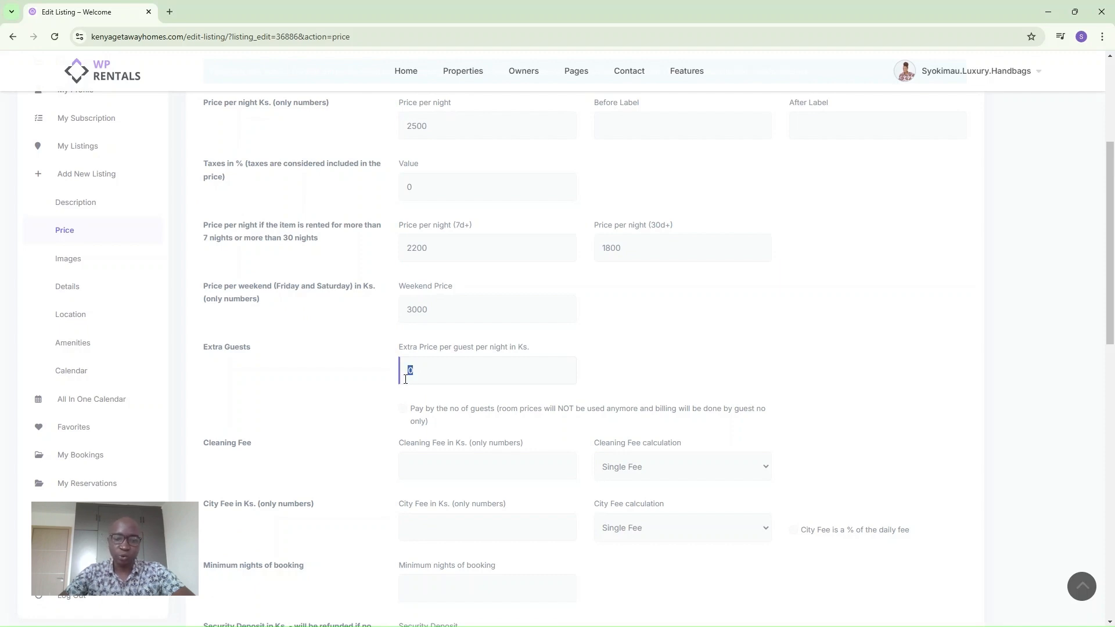
text(1000)
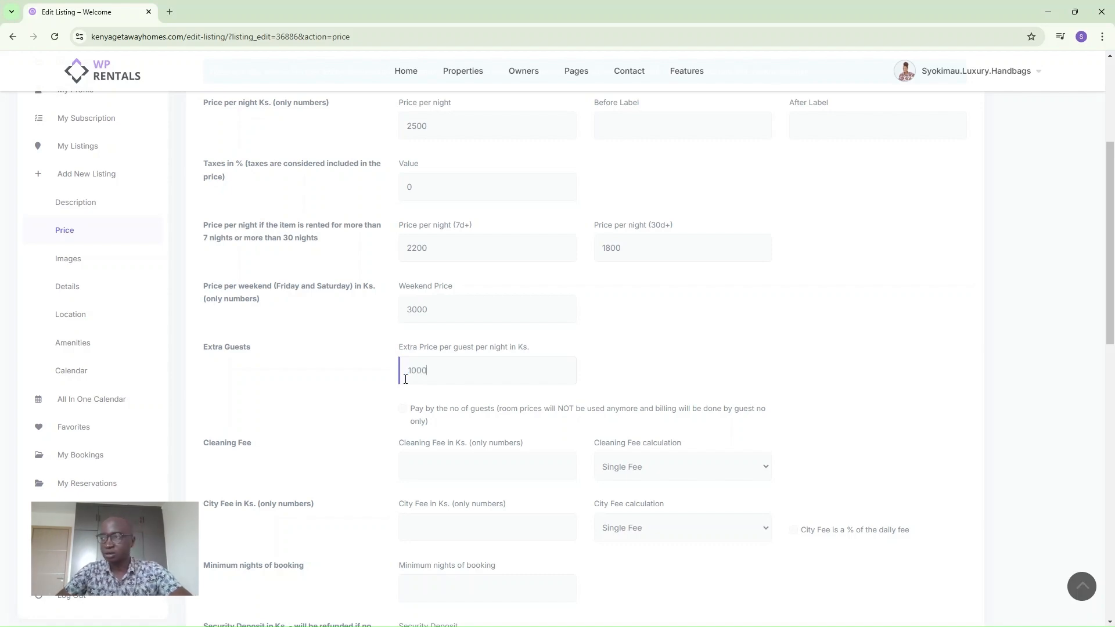
double_click(403, 370)
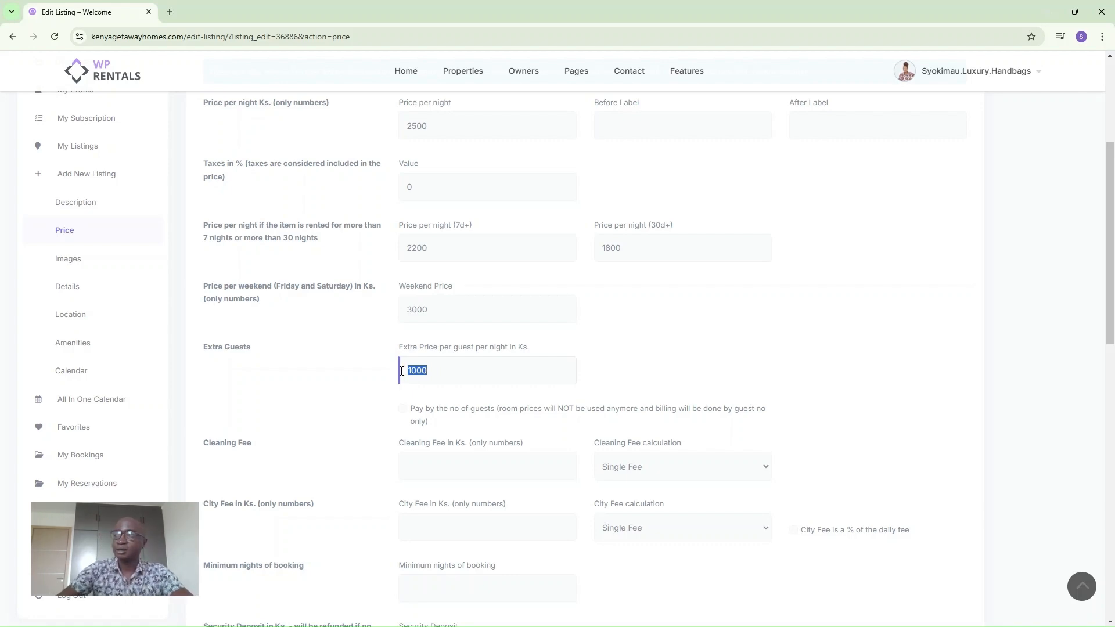
key(BackSpace)
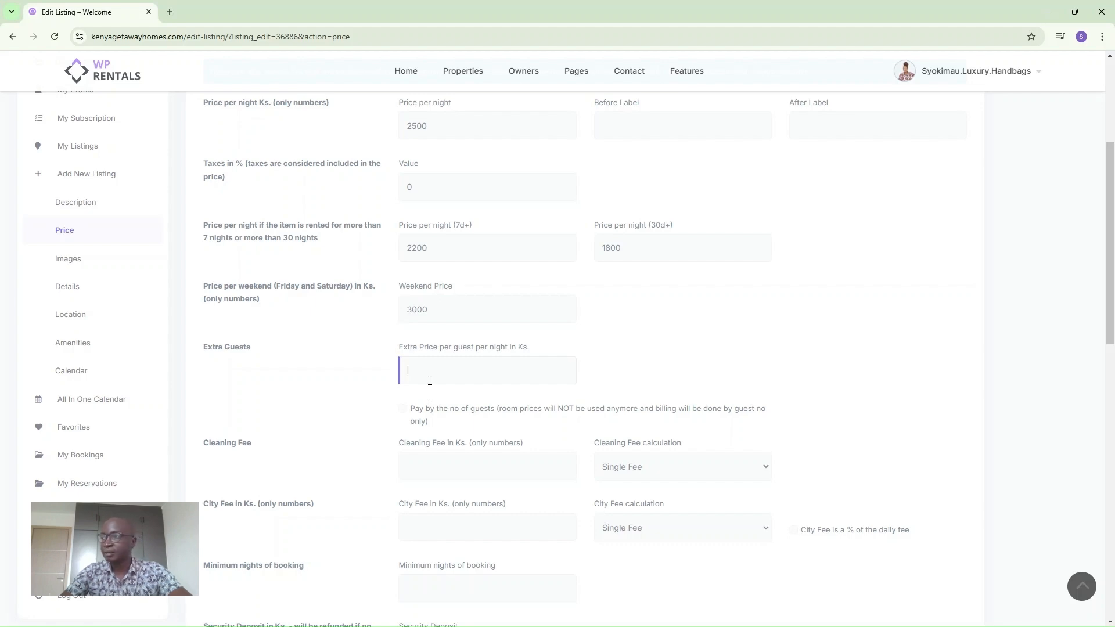
scroll(452, 423, down, 2)
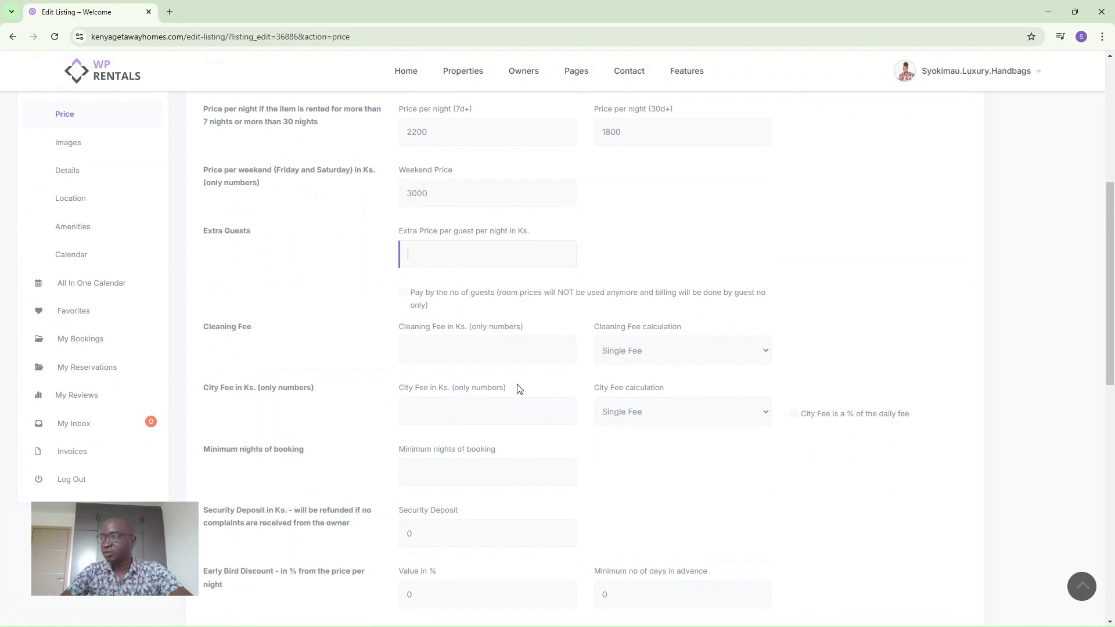
Set minimum nights of booking to 1 and save the pricing.
click(423, 473)
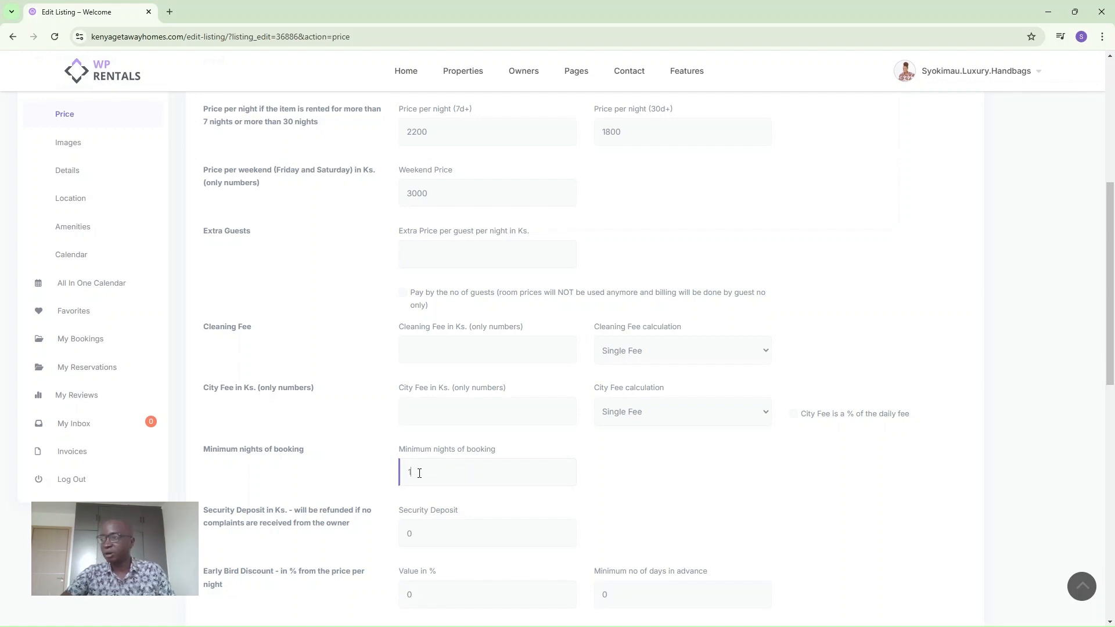
scroll(442, 482, down, 2)
scroll(458, 483, down, 1)
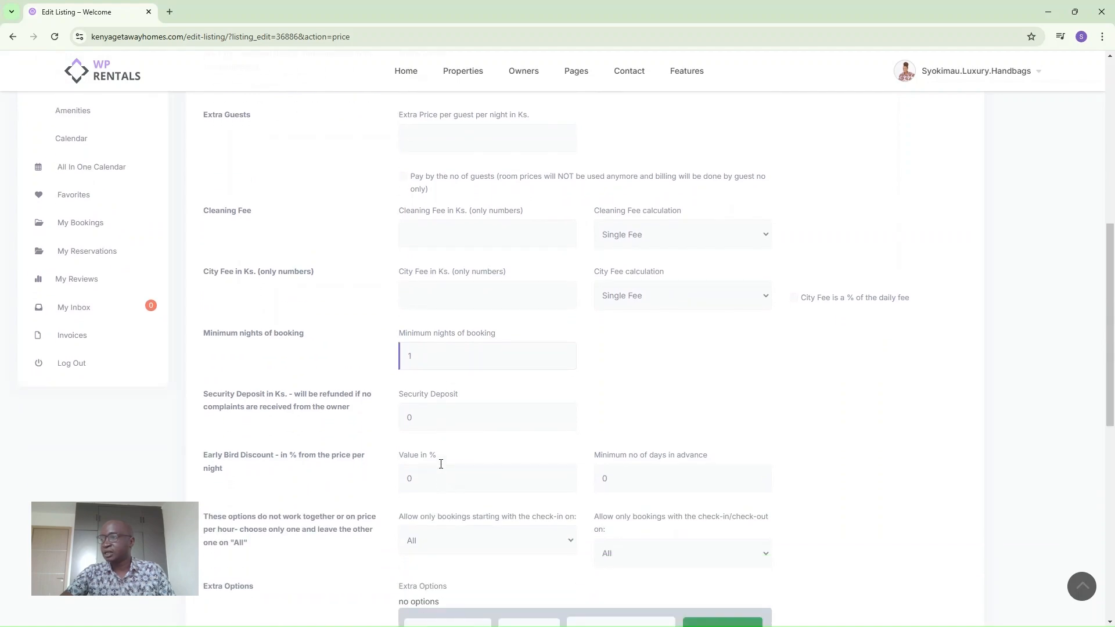
scroll(494, 496, down, 1)
scroll(453, 497, down, 2)
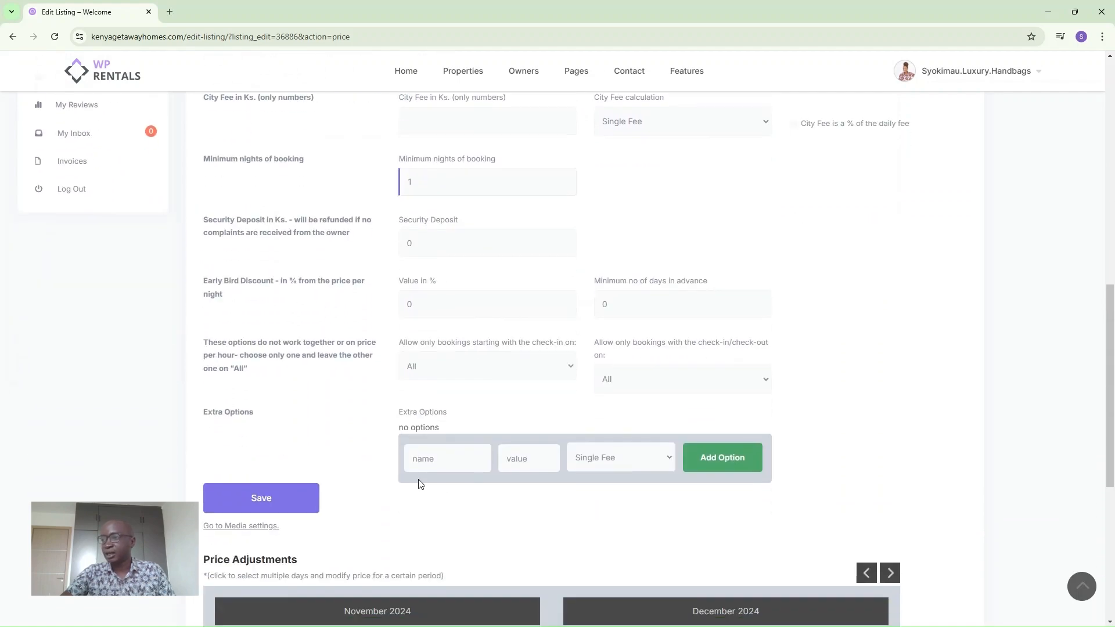
click(279, 500)
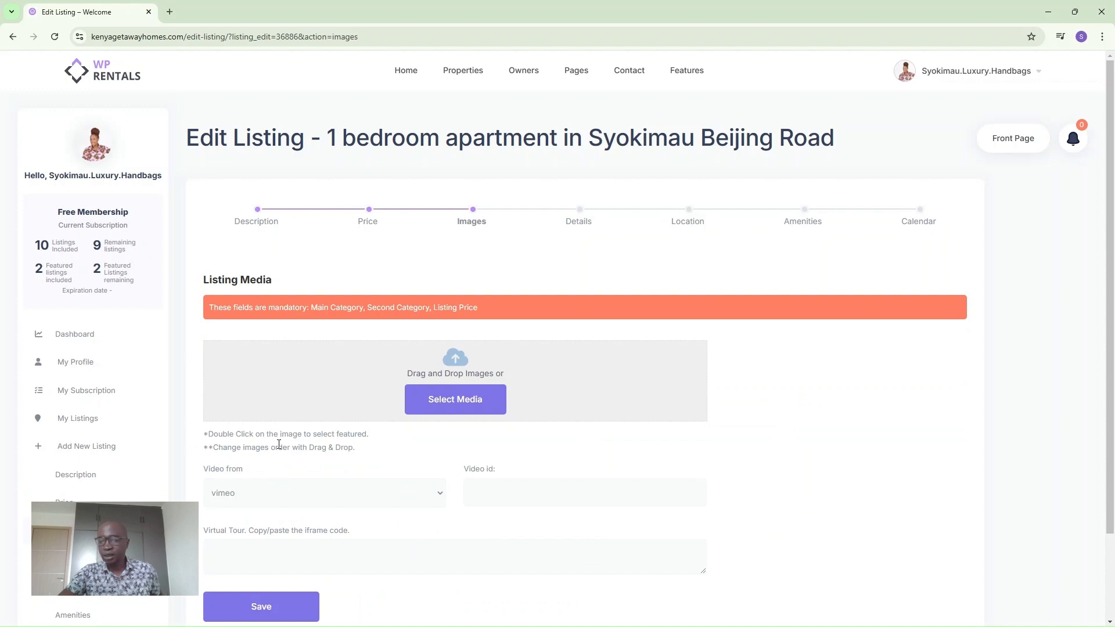
Upload six apartment photos (kitchen, sofa, bedroom, washbasin, toilet) through Select Media.
click(439, 405)
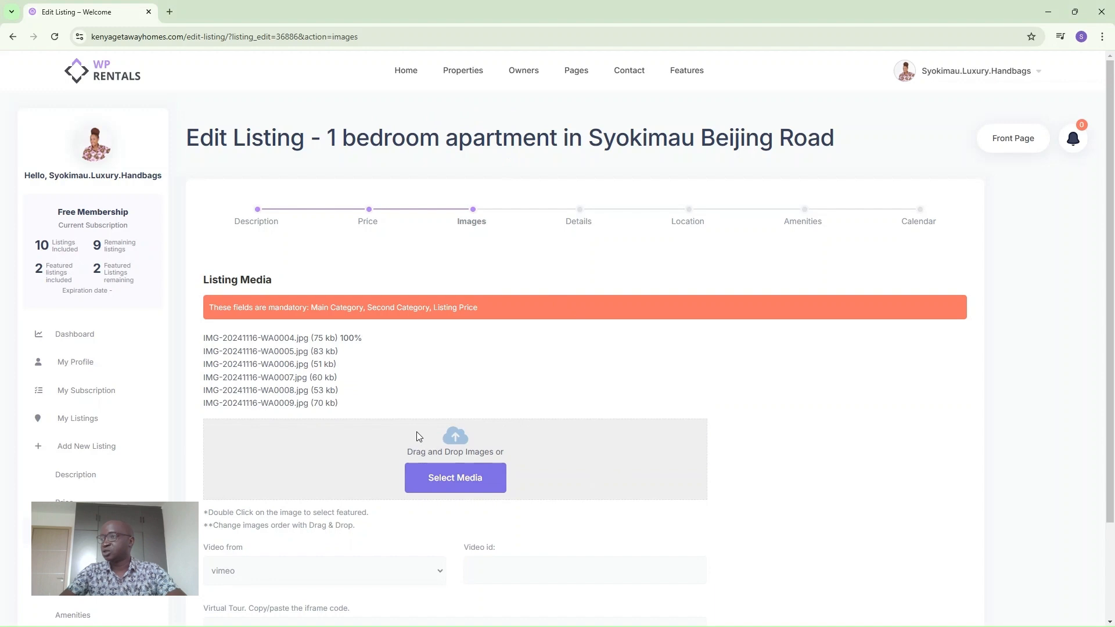
scroll(422, 422, down, 1)
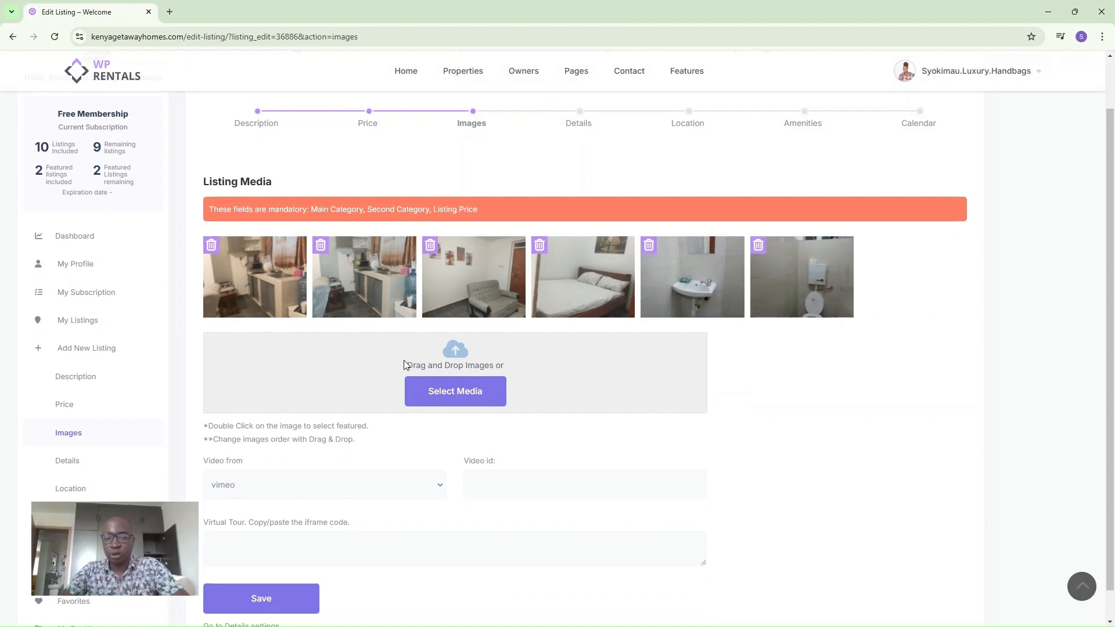
Feature the living-room sofa photo, choose youtube as video source, and open a new tab.
double_click(461, 294)
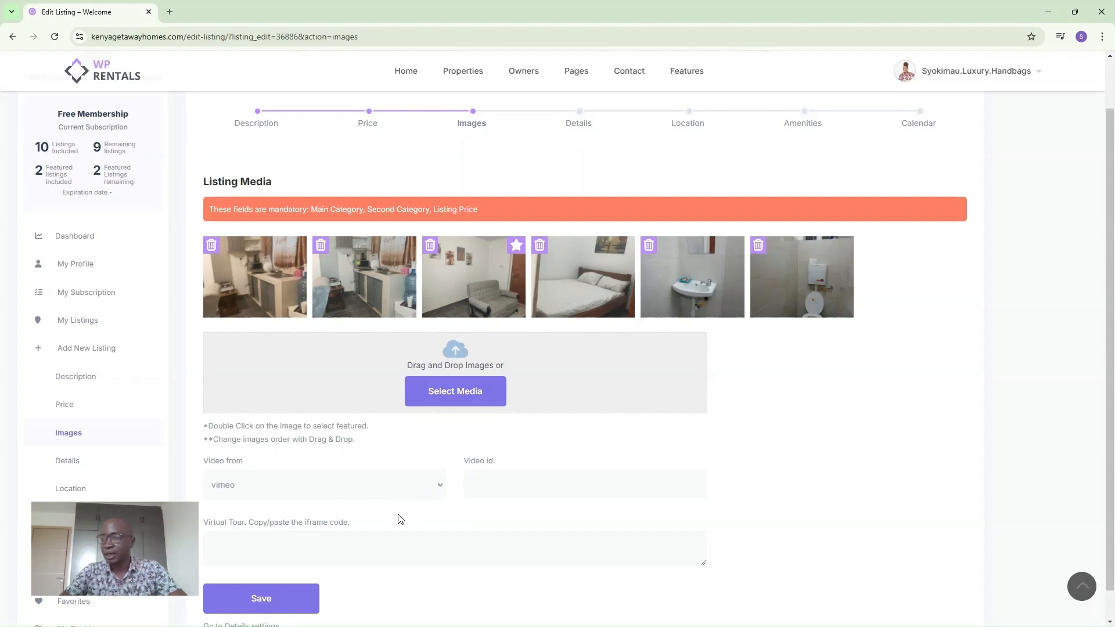
click(356, 521)
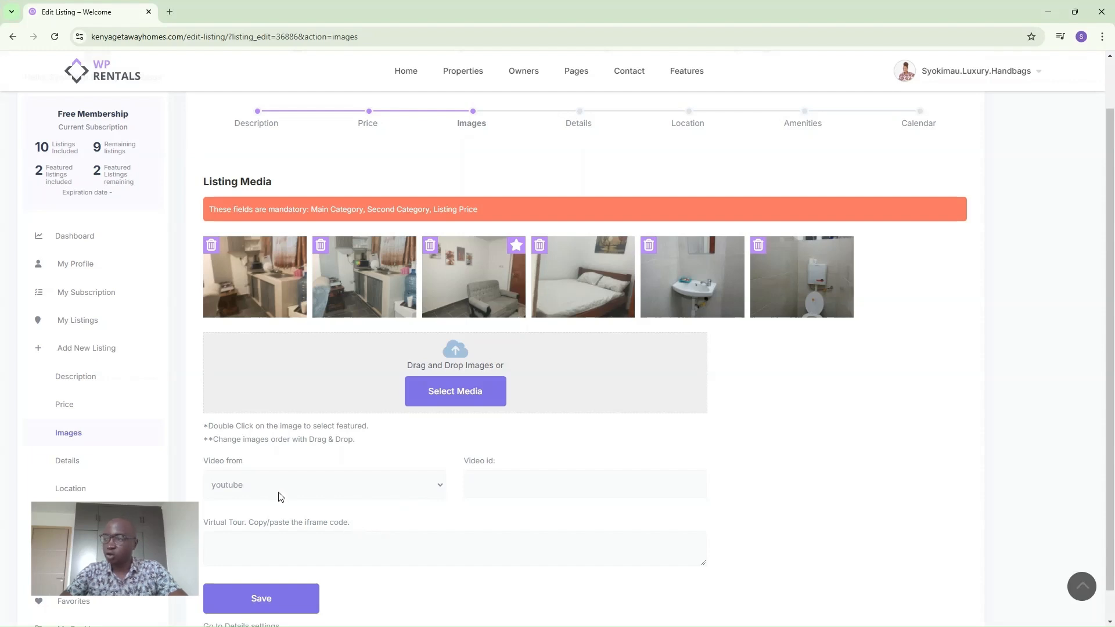
click(488, 494)
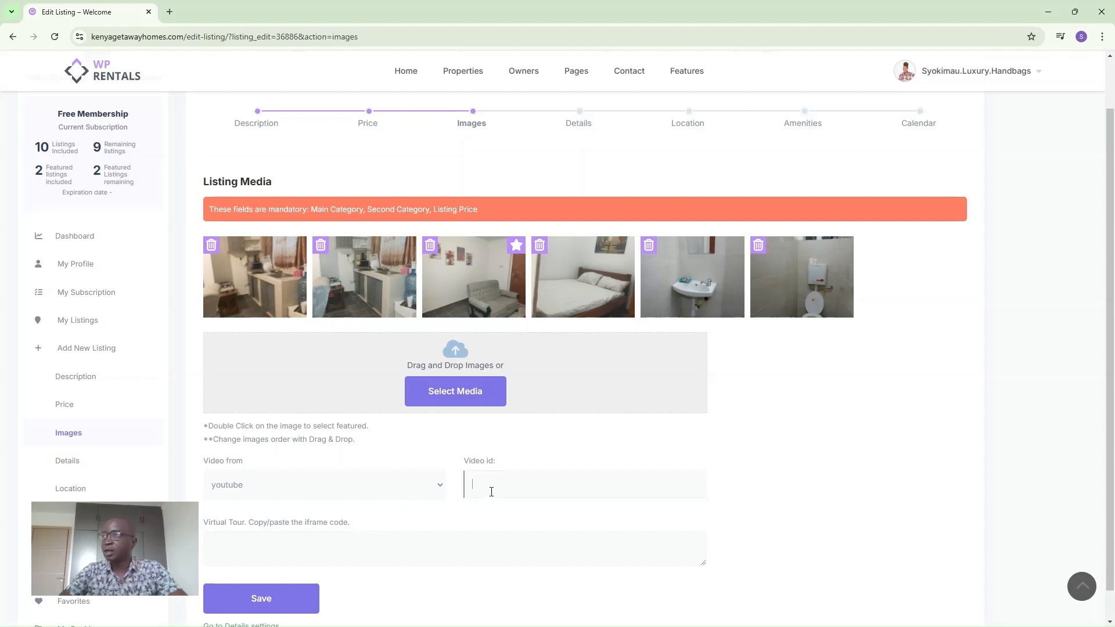
click(169, 11)
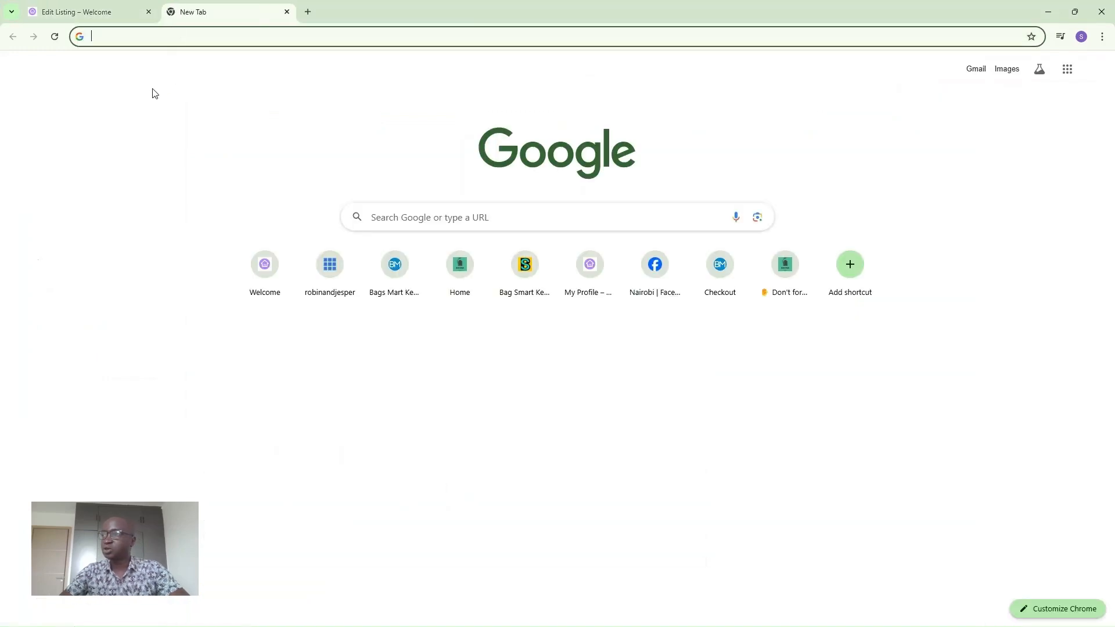
Open the Syokimau 1-bedroom apartment tour on YouTube and copy video ID 56PZnMtaAnE.
text(yo)
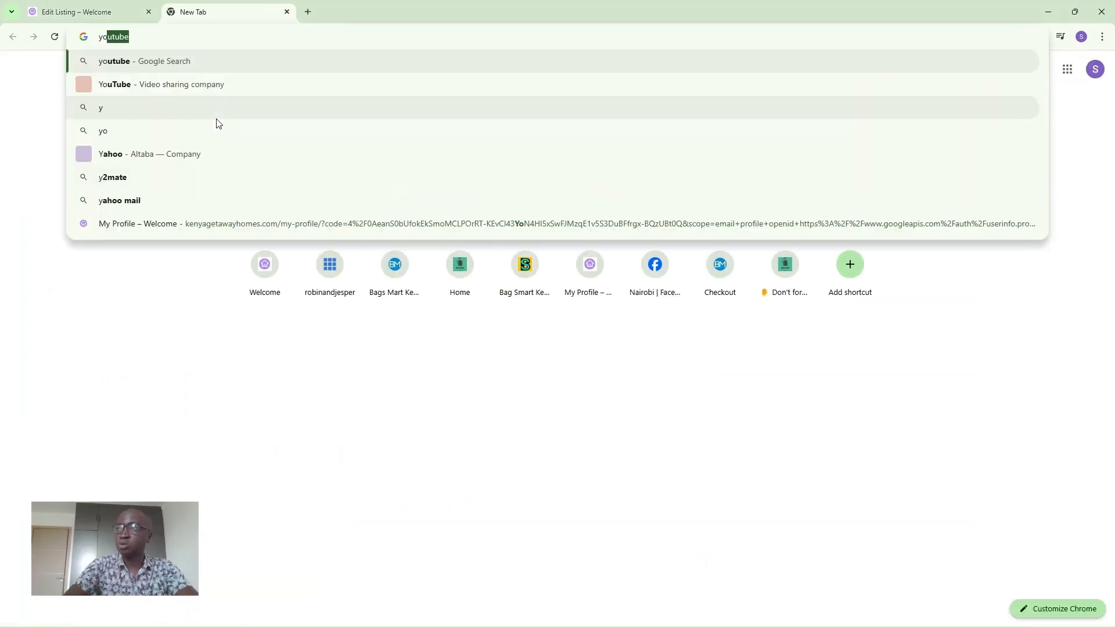
text(ut)
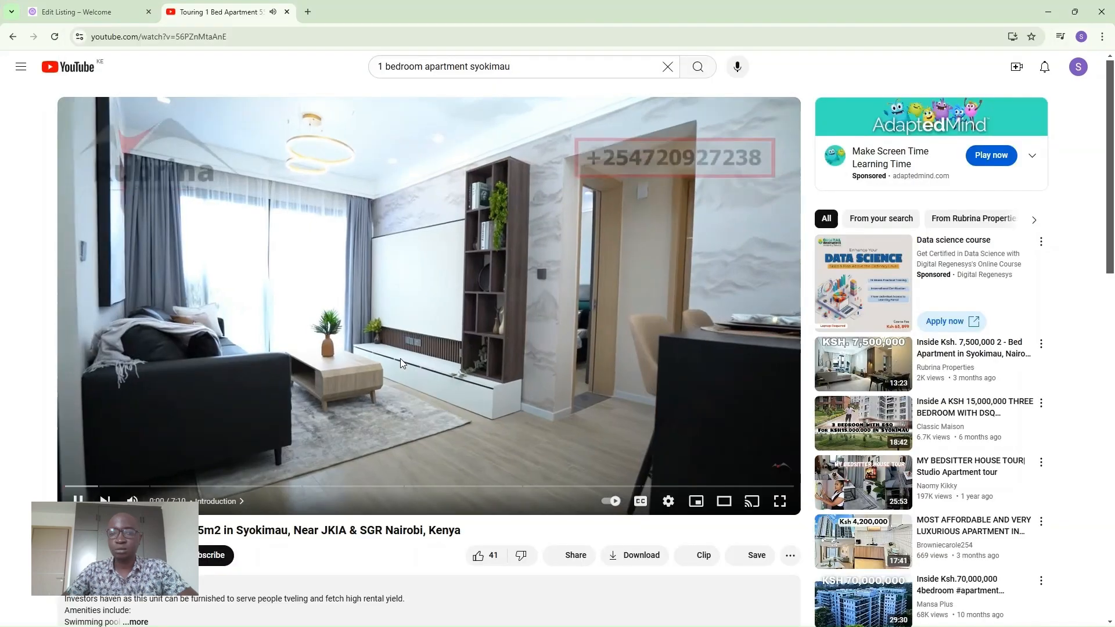
click(386, 347)
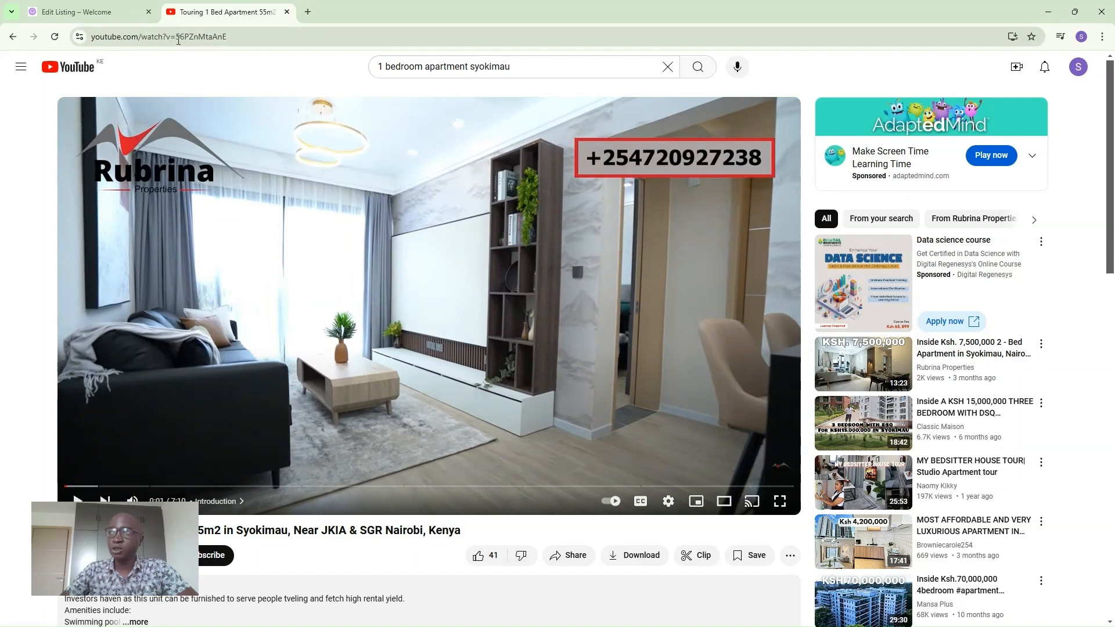
drag(172, 38, 232, 38)
key(ctrl+c)
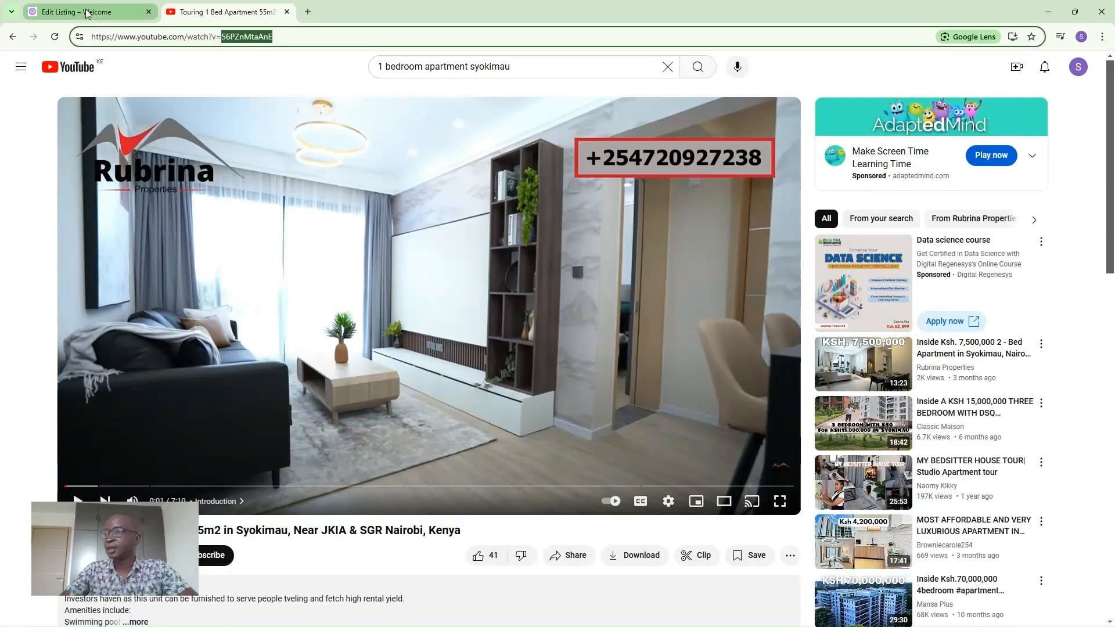
Paste video ID 56PZnMtaAnE into Video id and save the listing's media.
click(87, 13)
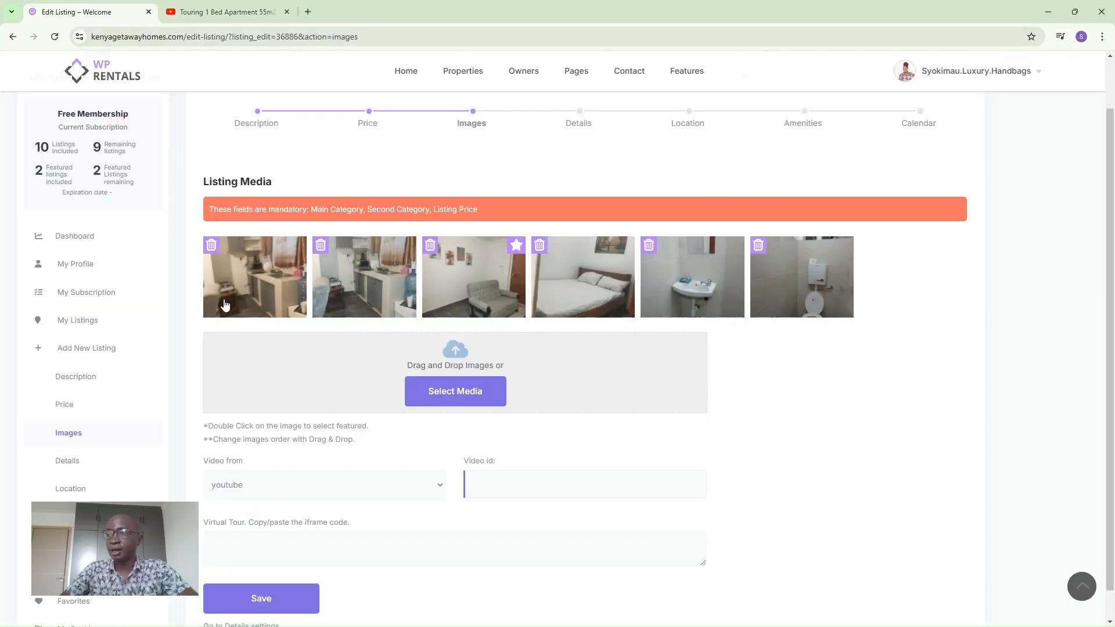
click(491, 479)
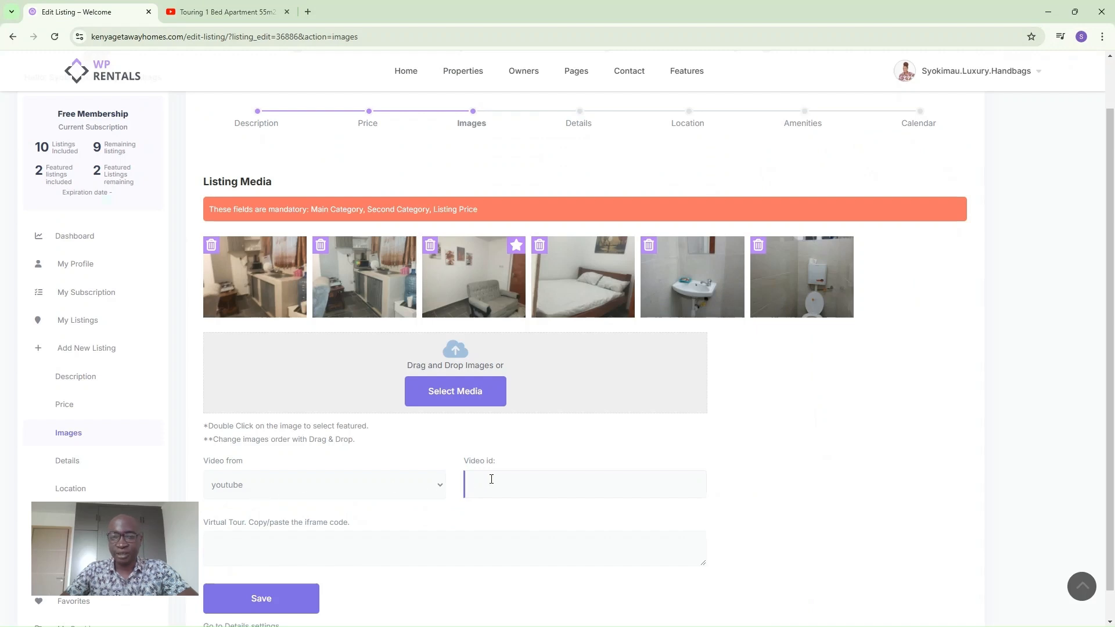
key(ctrl+v)
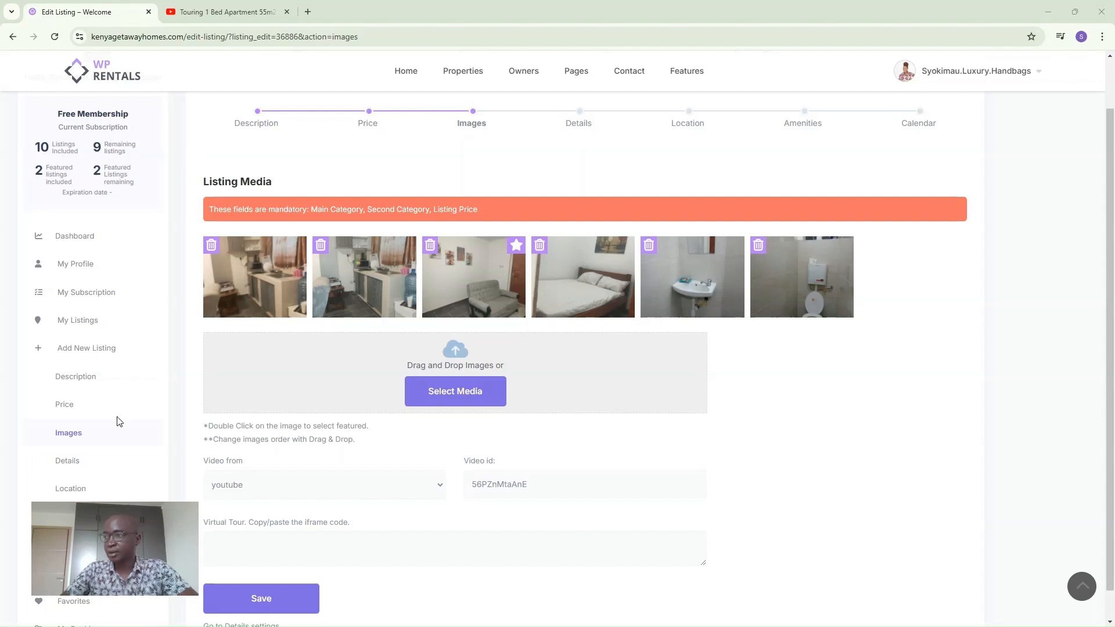
click(261, 599)
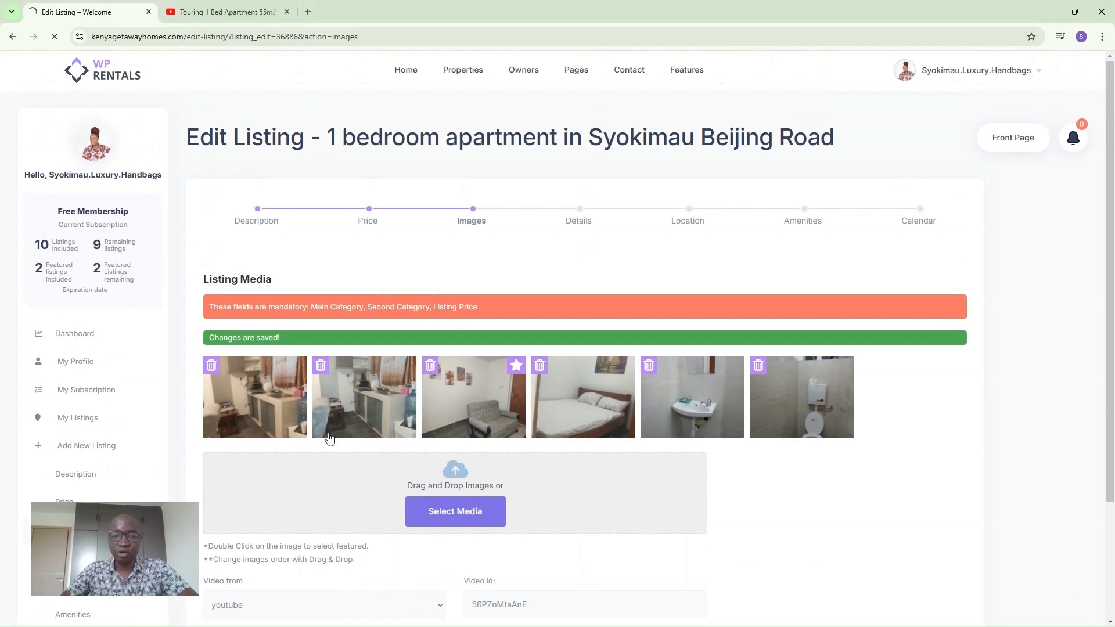
scroll(325, 437, down, 2)
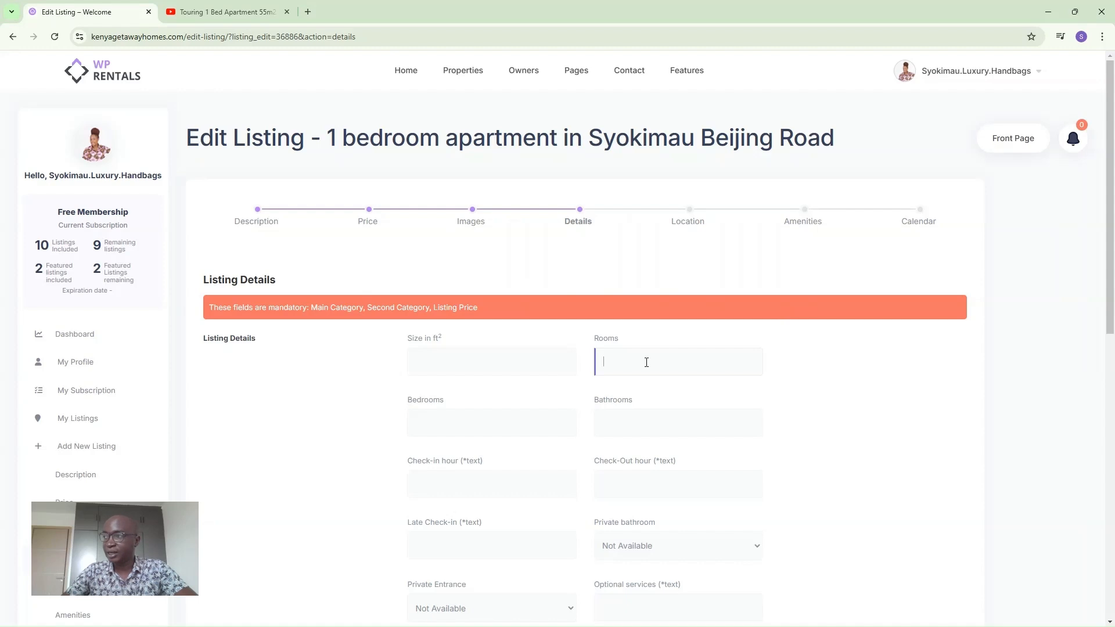
Enter 3 rooms and 1 bedroom on the Details step.
text(3)
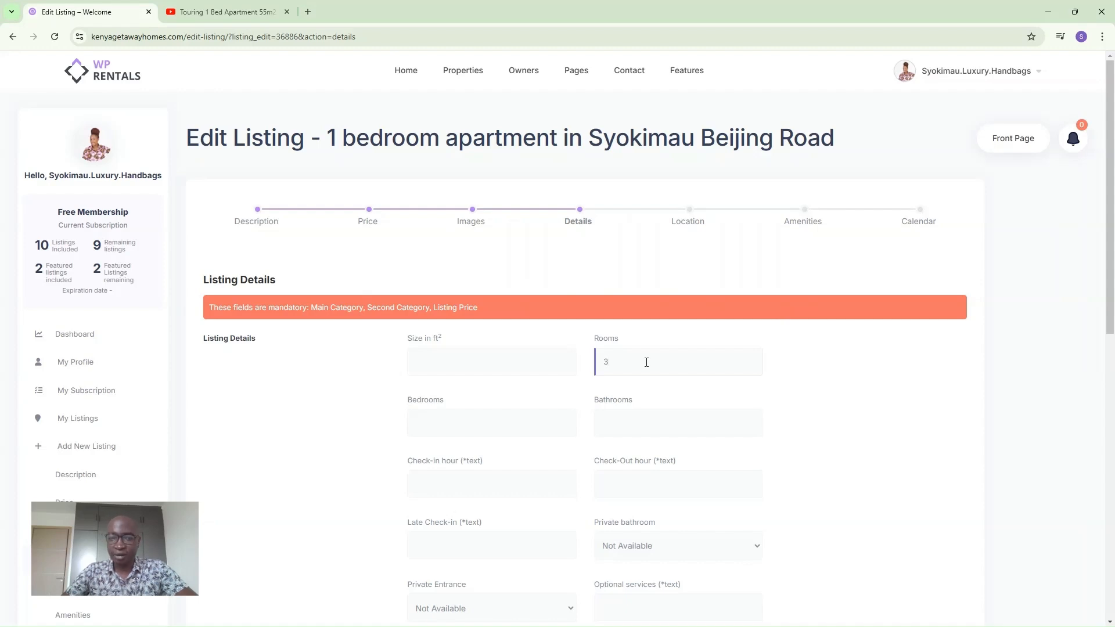
click(472, 419)
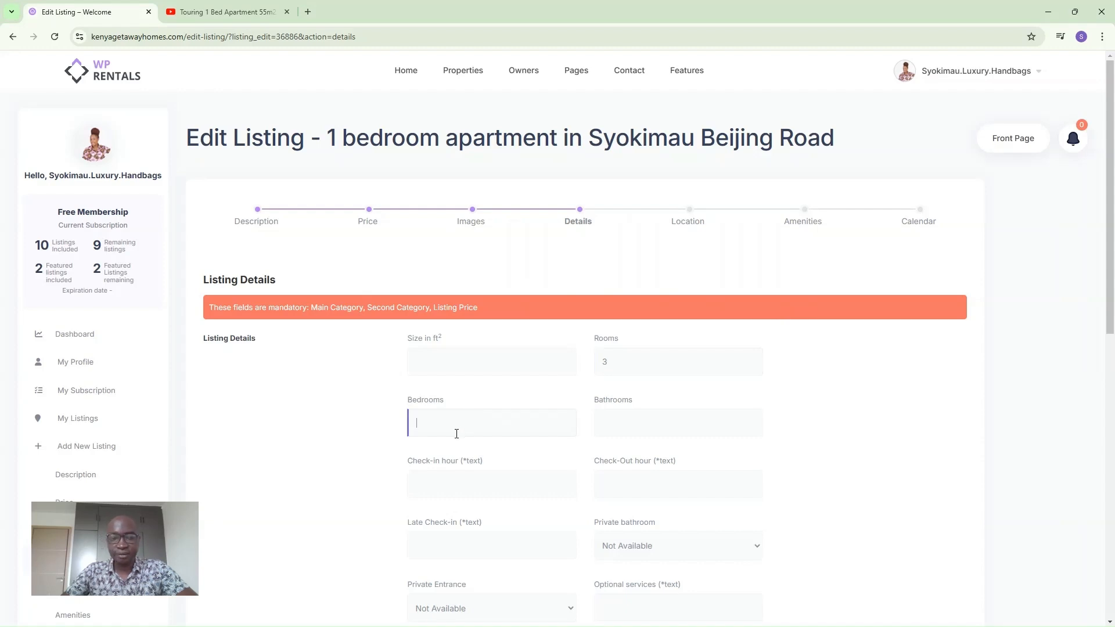
text(1)
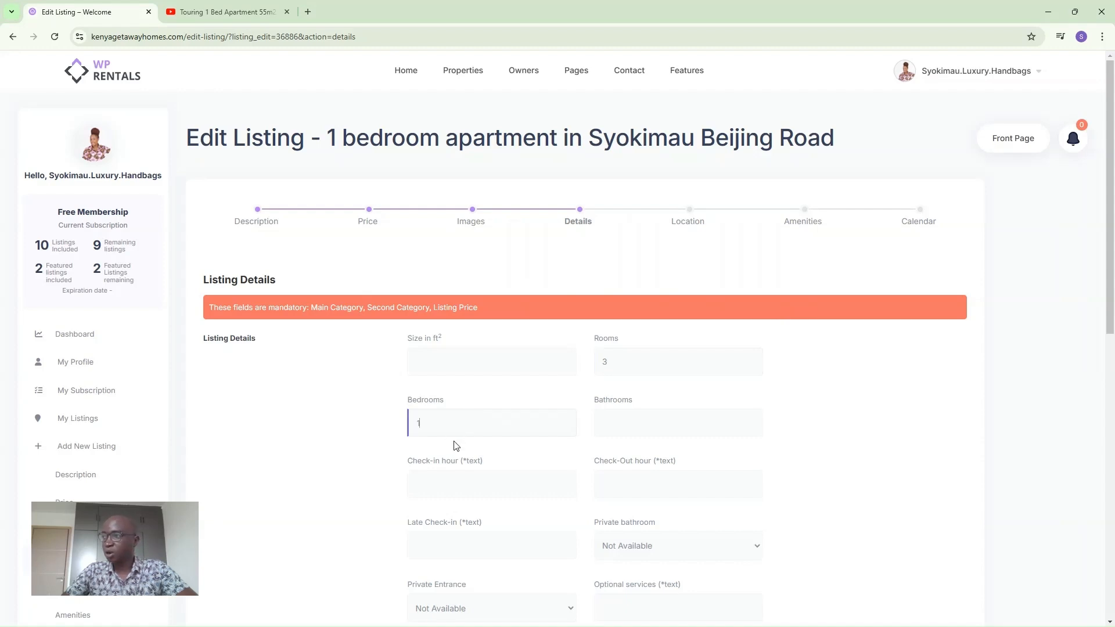
click(615, 433)
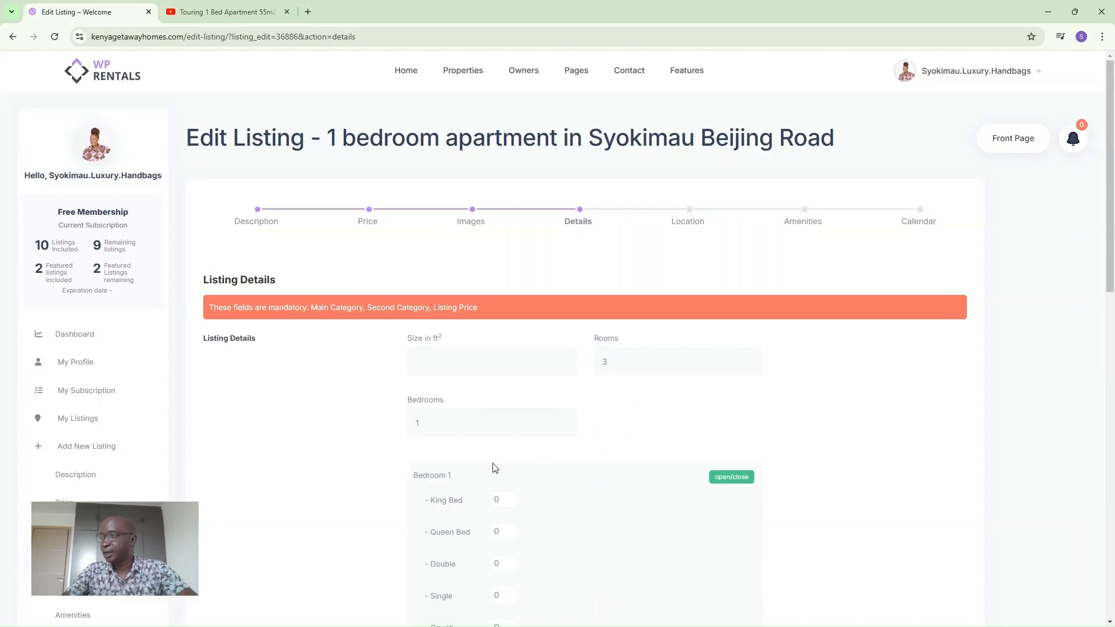
scroll(493, 464, down, 2)
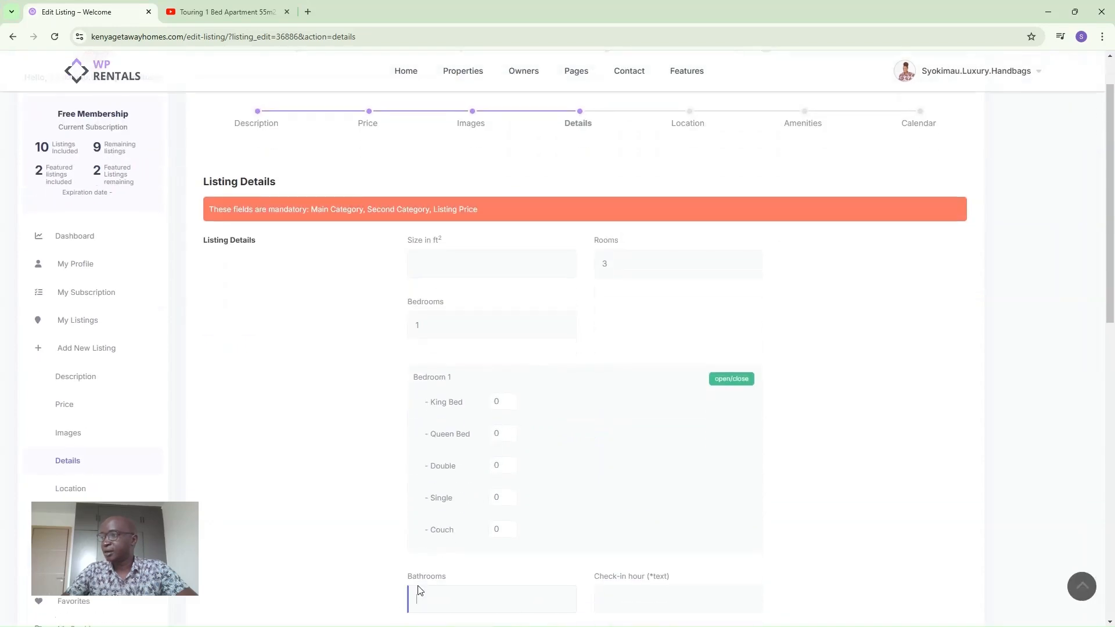
scroll(427, 576, up, 2)
scroll(481, 517, down, 2)
Set Bedroom 1's Queen Bed count to 1.
click(504, 432)
double_click(495, 434)
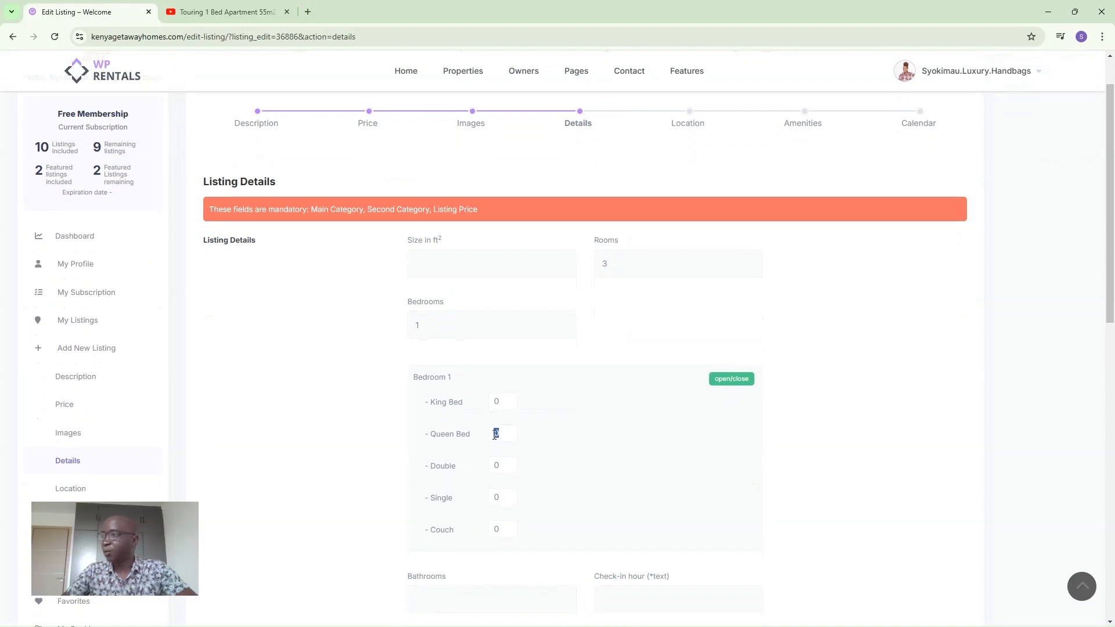
text(1)
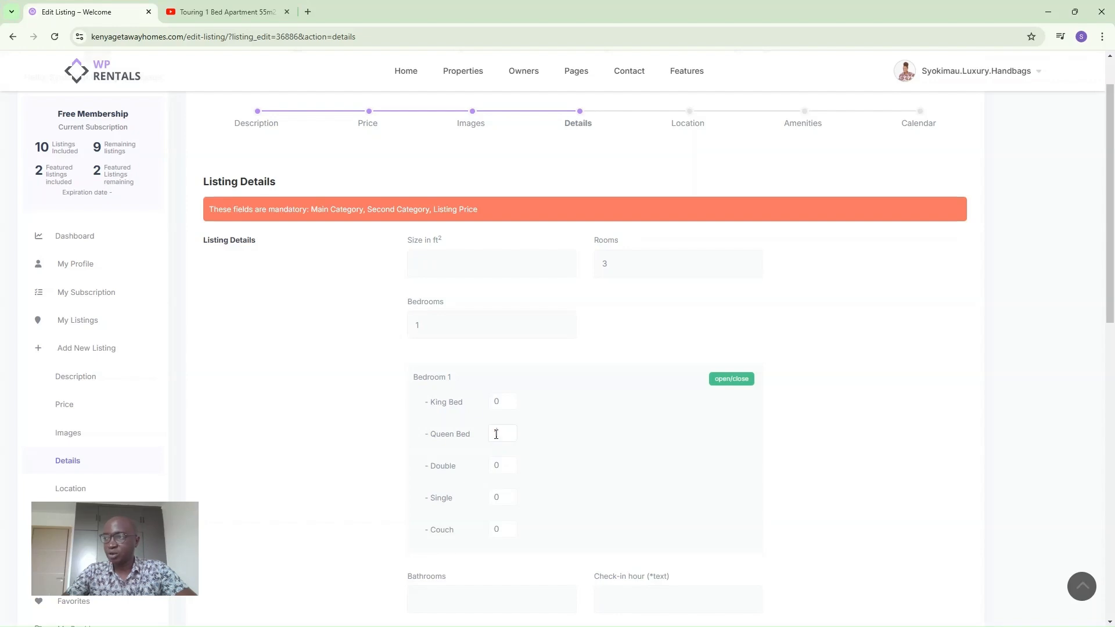
Set 1 bathroom, check-in hour 1300, check-out hour 1000 and late check-in 1100.
scroll(474, 511, down, 3)
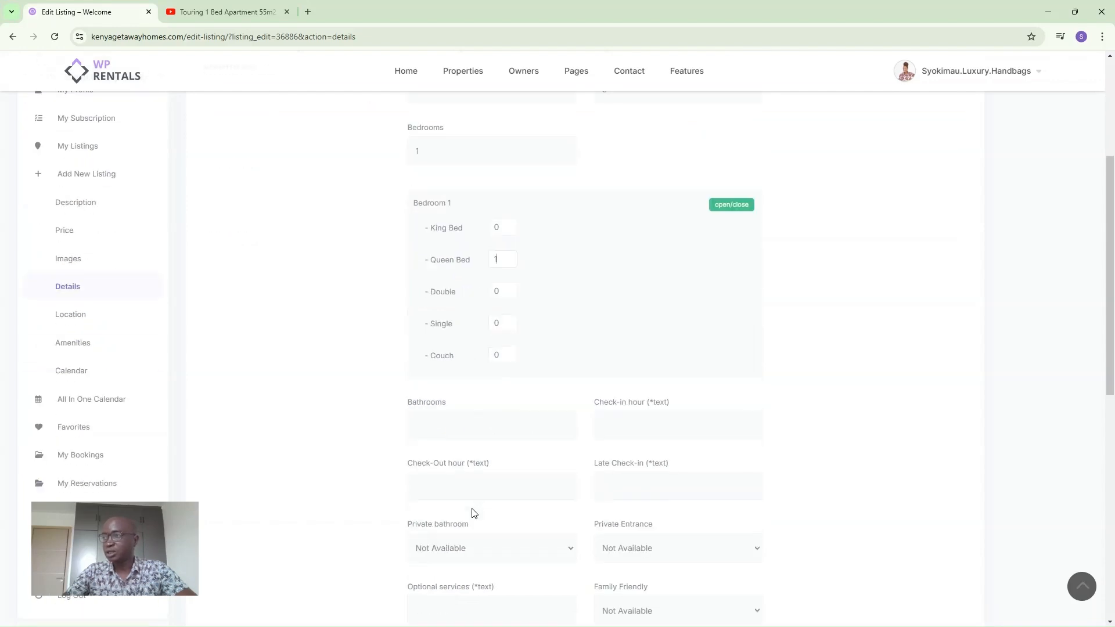
click(453, 430)
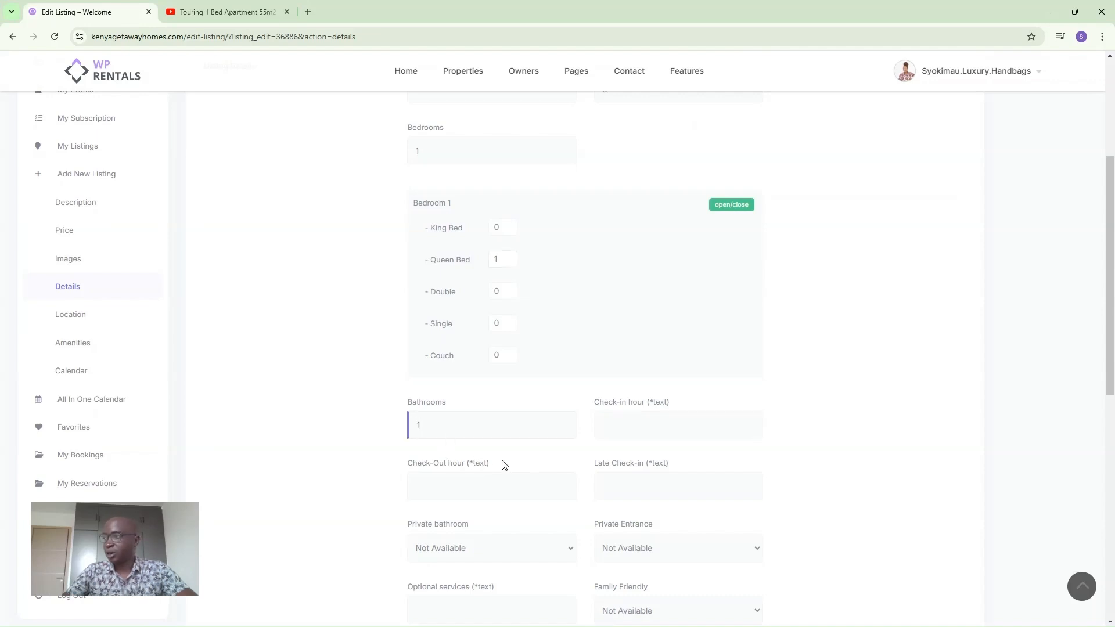
click(620, 432)
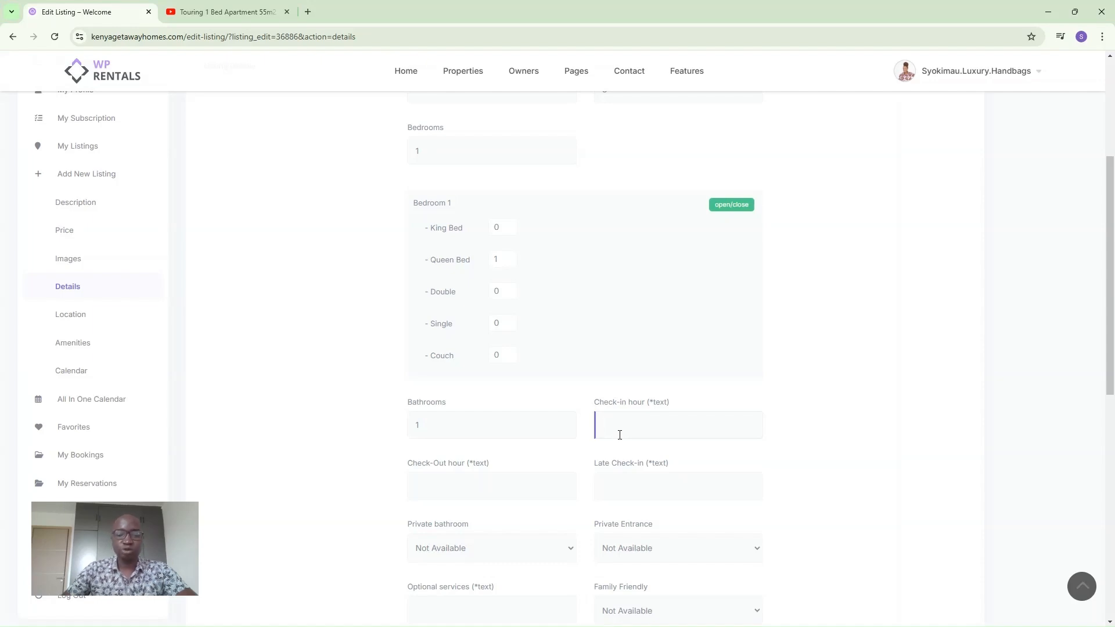
text(3)
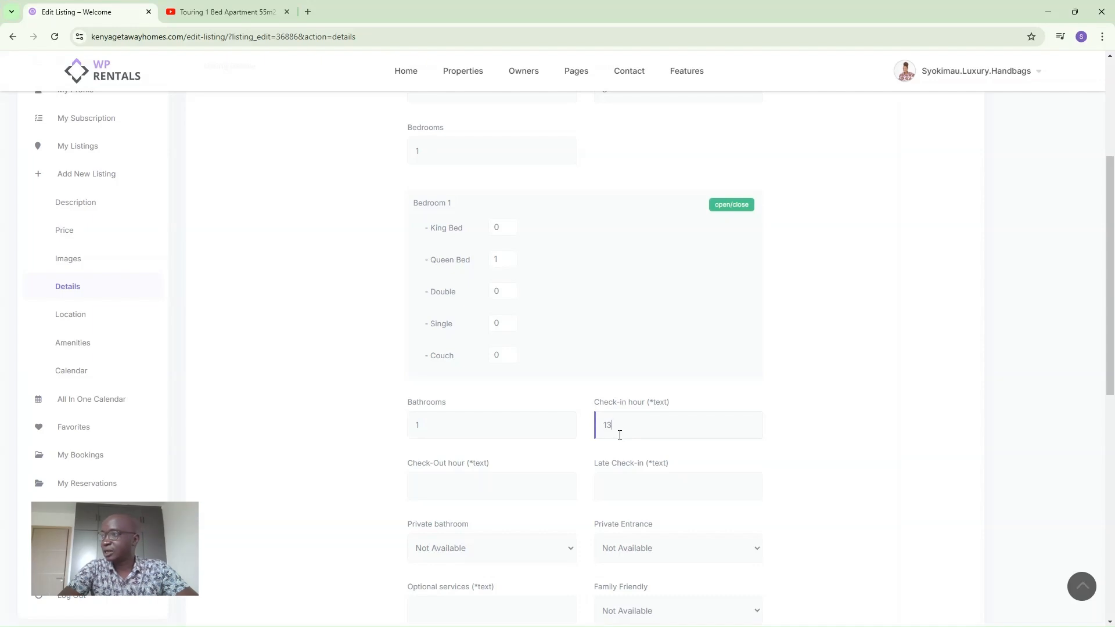
text(00)
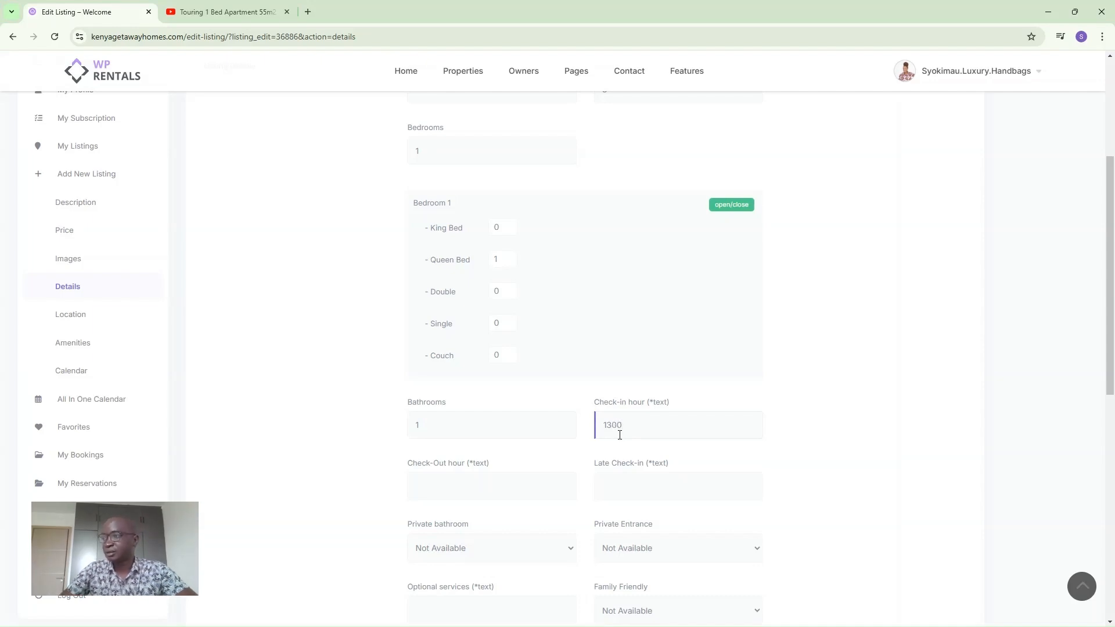
click(479, 489)
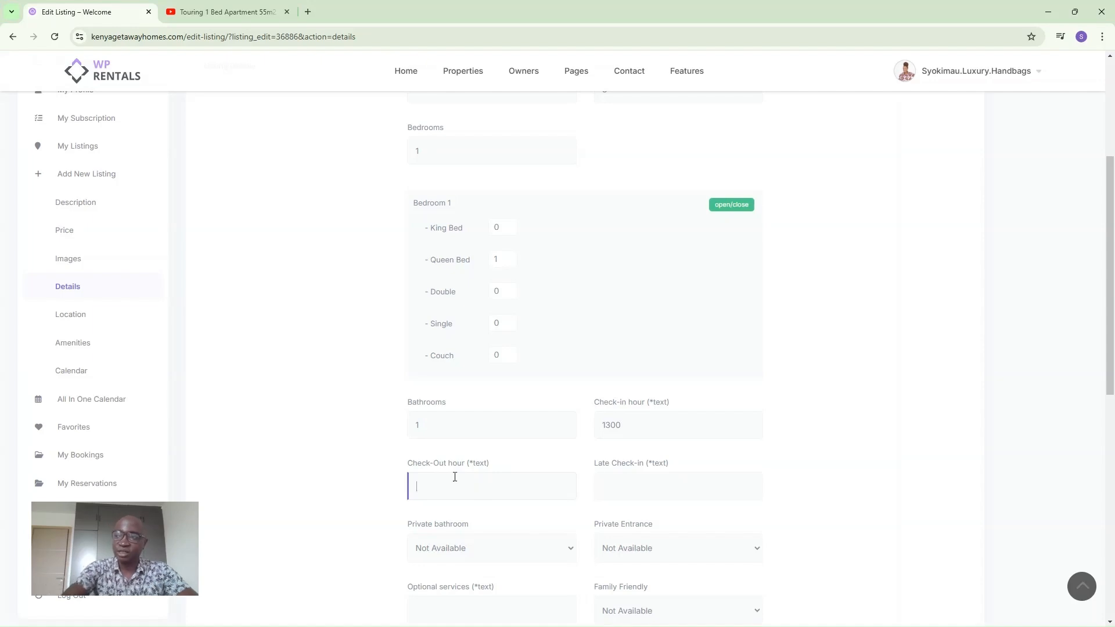
text(10)
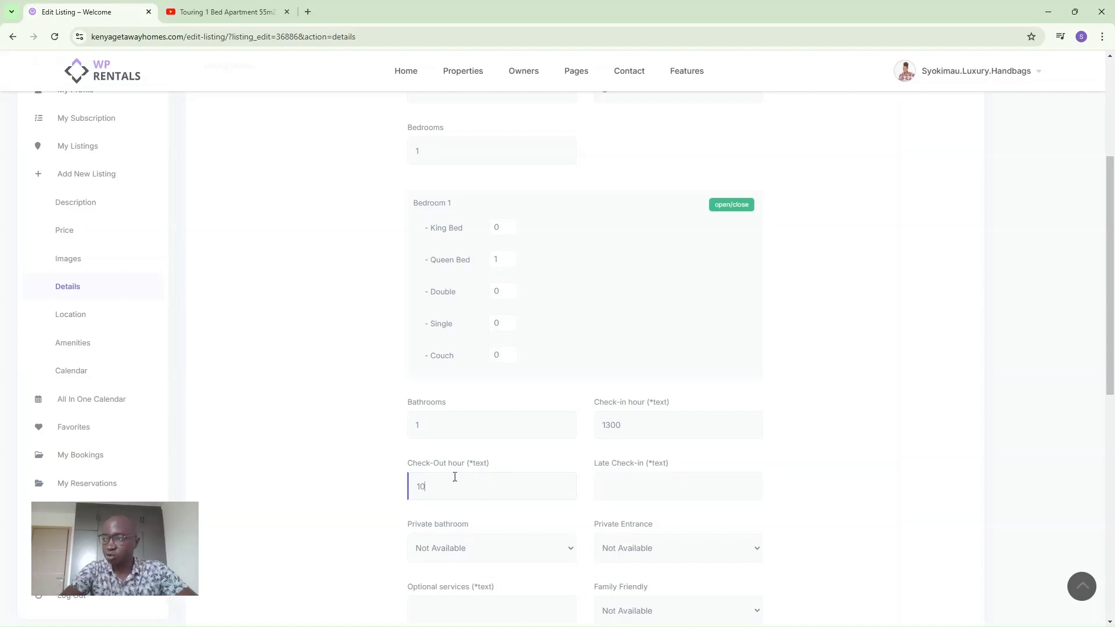
text(00)
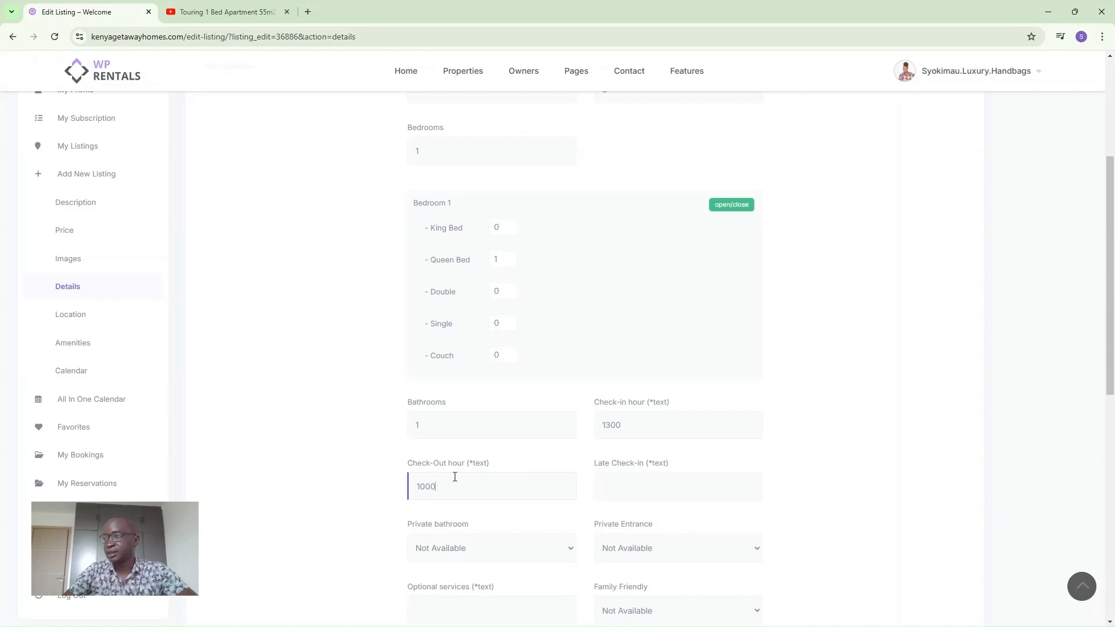
click(624, 485)
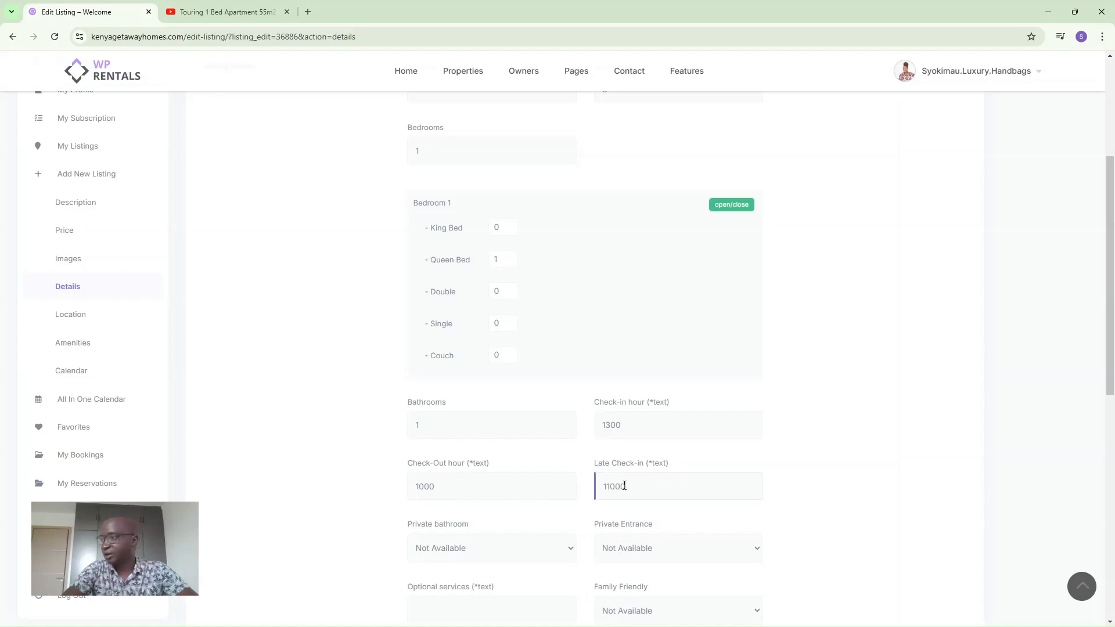
Mark private bathroom, private entrance and family friendly as Yes.
scroll(498, 532, down, 1)
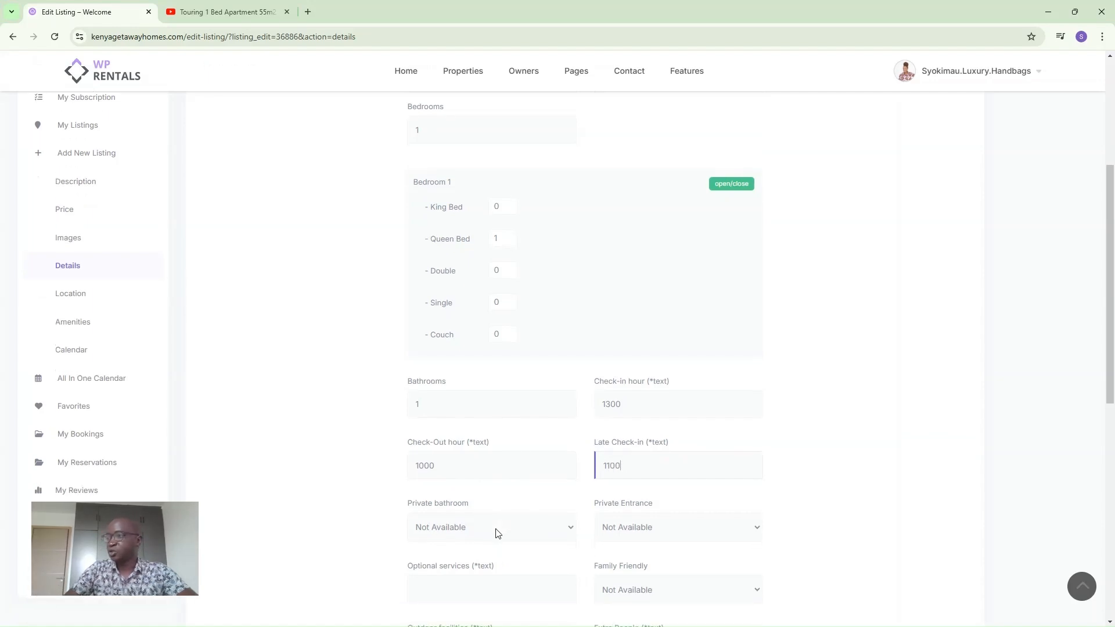
click(487, 532)
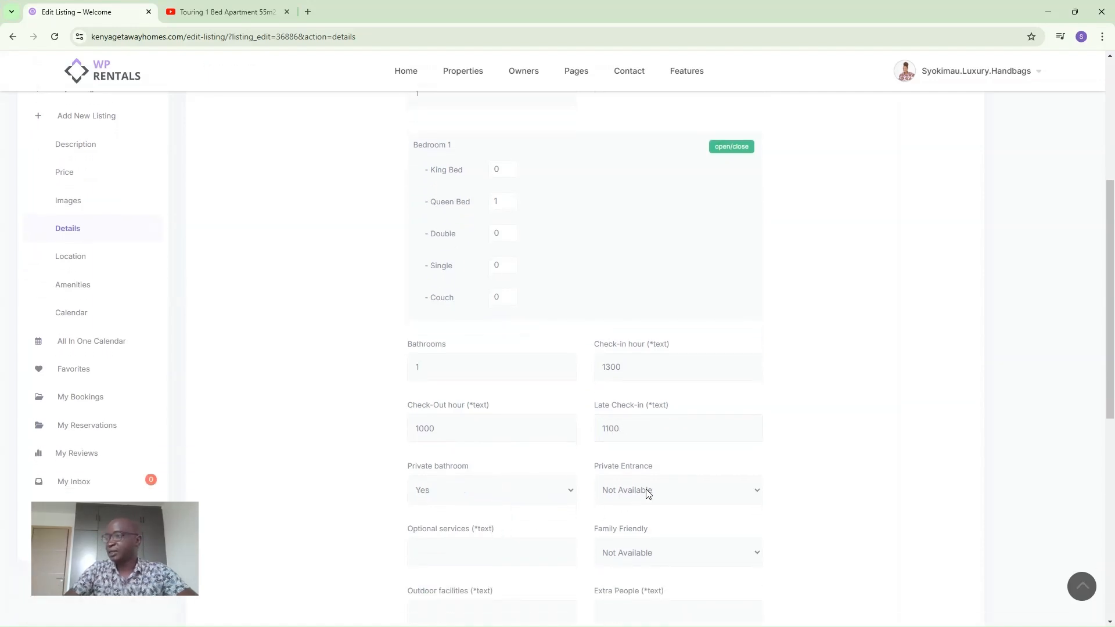
click(639, 534)
scroll(561, 501, down, 1)
scroll(562, 500, down, 1)
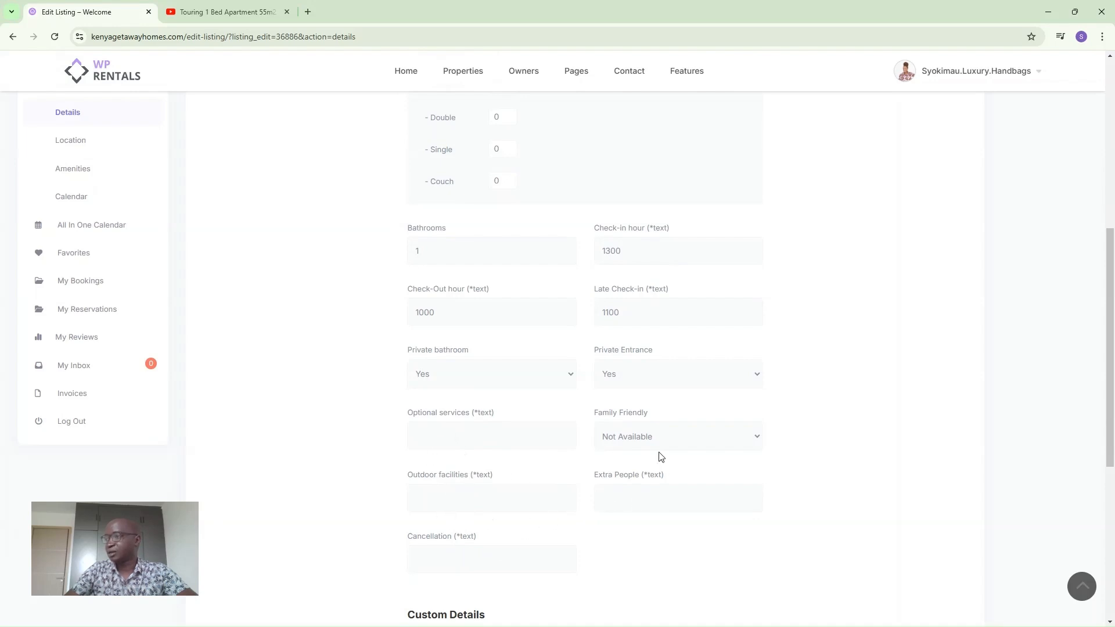
click(615, 478)
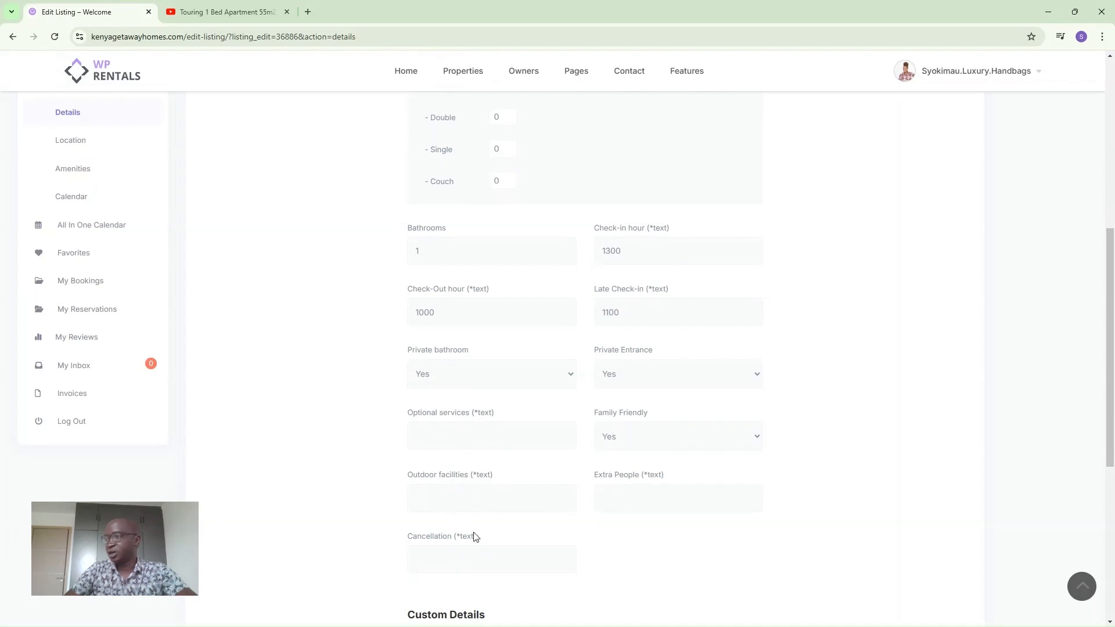
scroll(457, 555, down, 1)
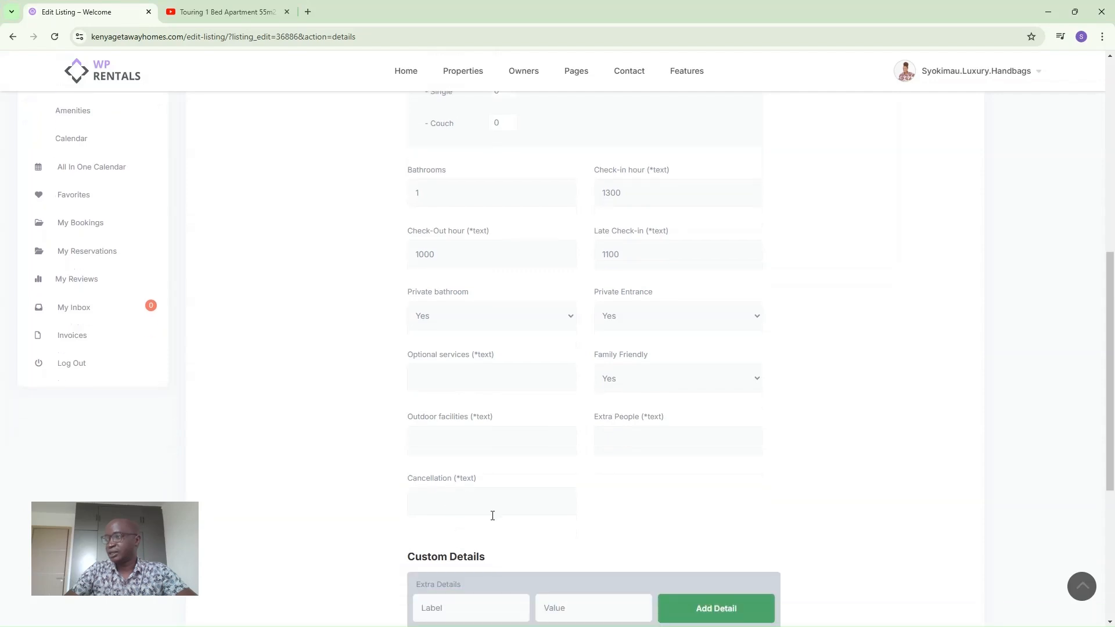
scroll(492, 516, down, 5)
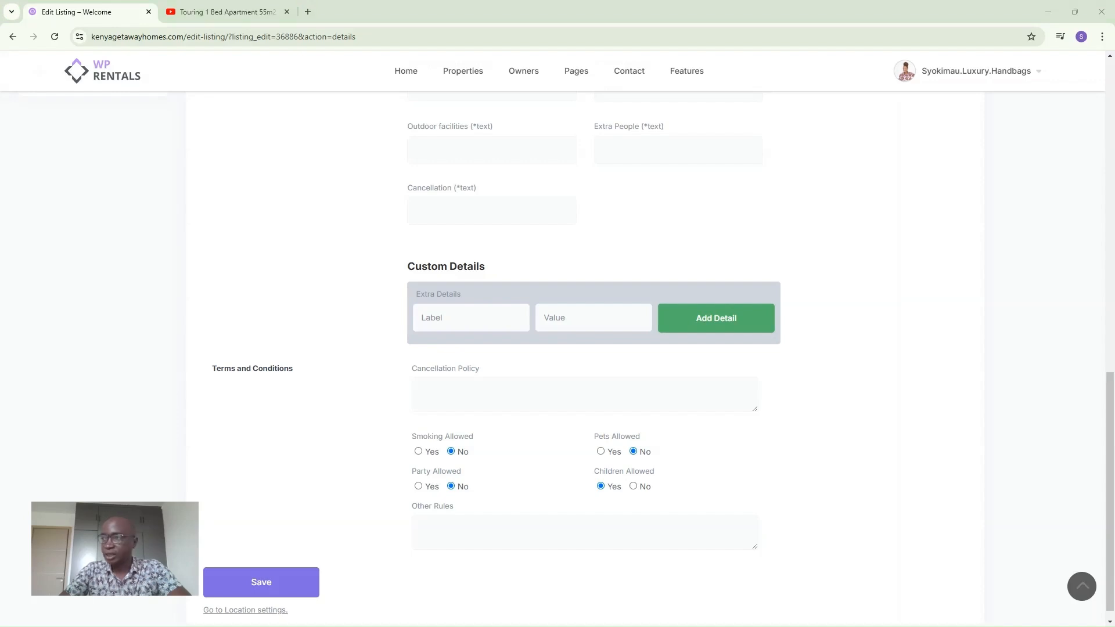
Paste in the cancellation policy and the other rule 'No drugs, No weapons allowed', then save the details.
click(464, 395)
key(ctrl+v)
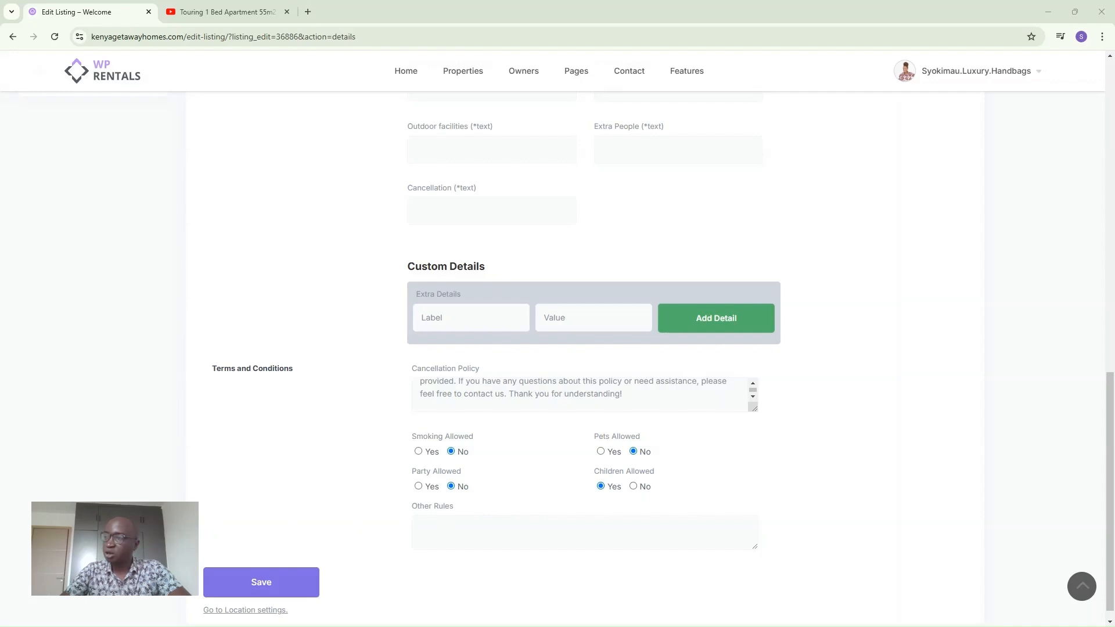
click(495, 536)
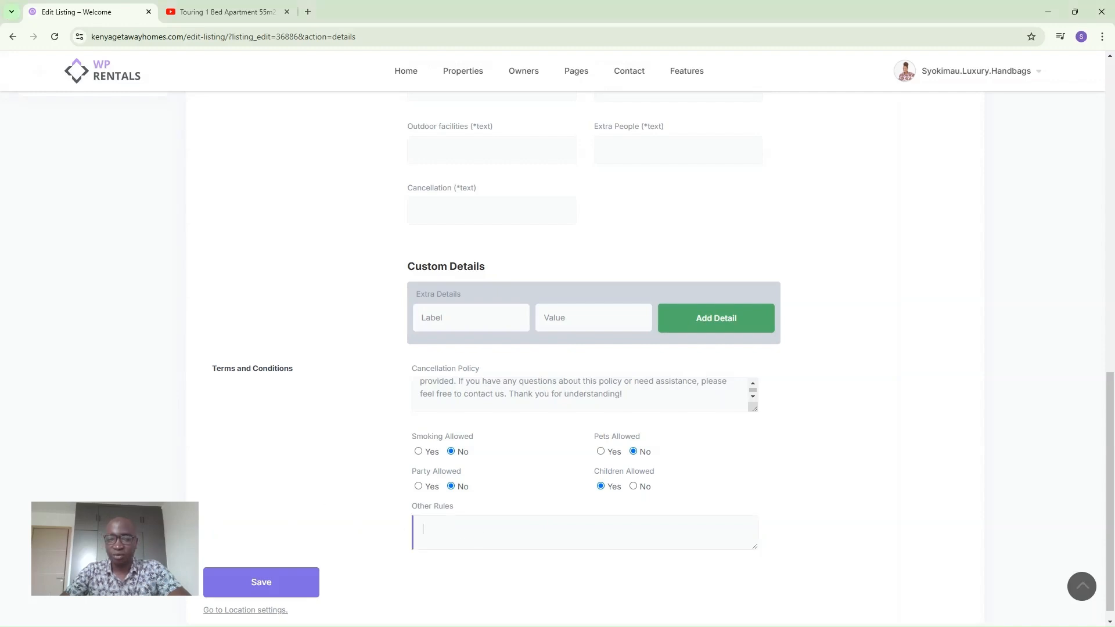
key(alt+Tab)
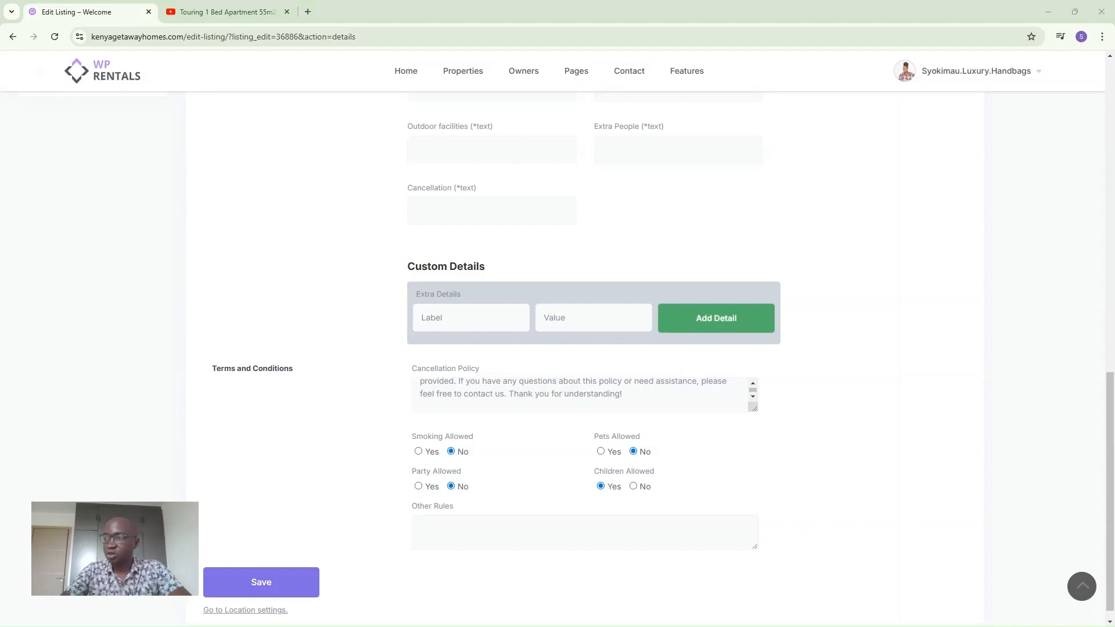
click(433, 528)
text(No drugs, No weapons allowed)
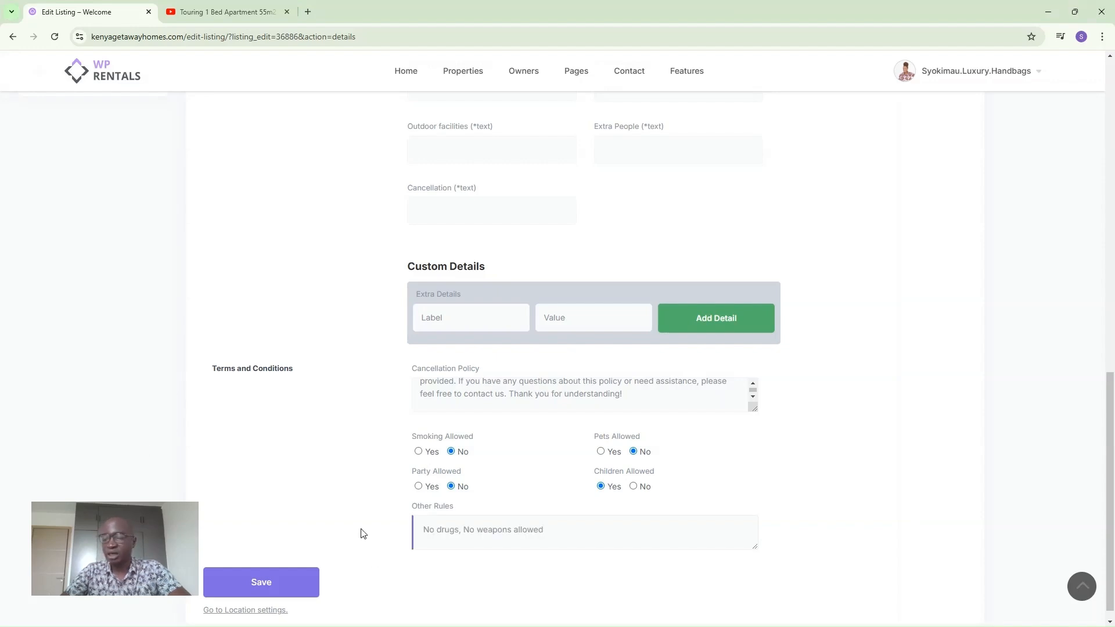
click(262, 582)
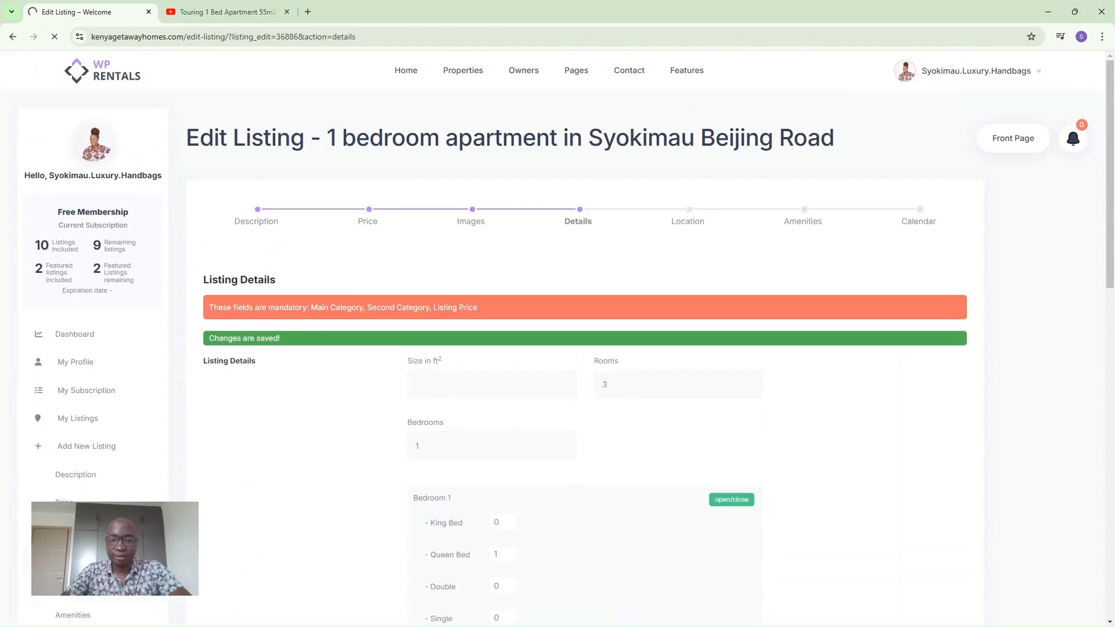
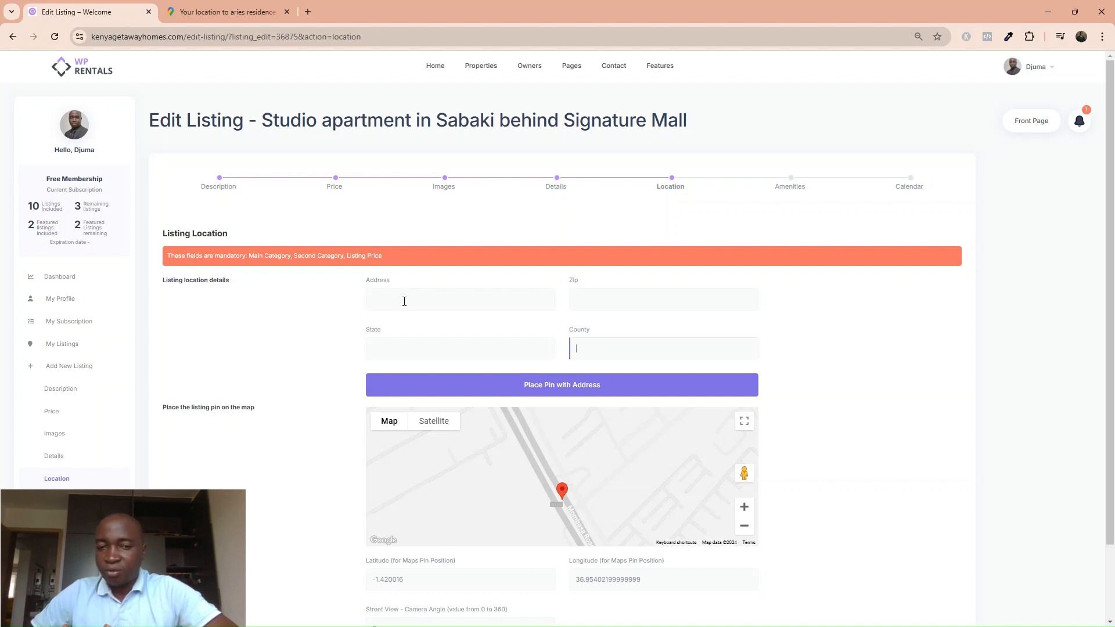
Enter Ellan Park Access Road with State and County Nairobi, and pin it at -1.3826859, 36.9272868.
click(404, 302)
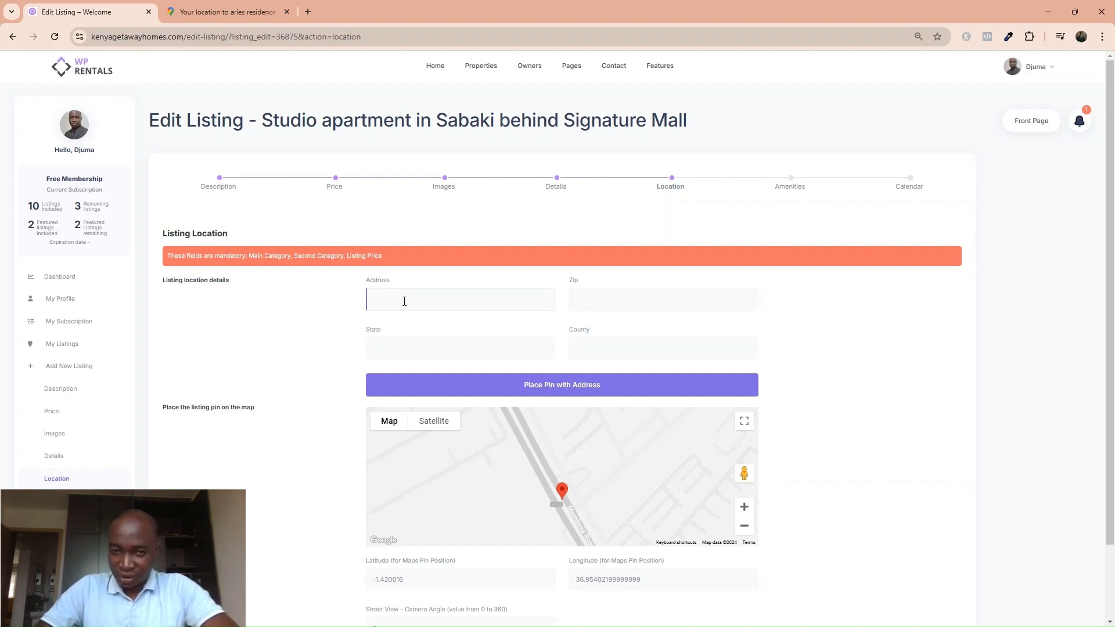
text(Ella)
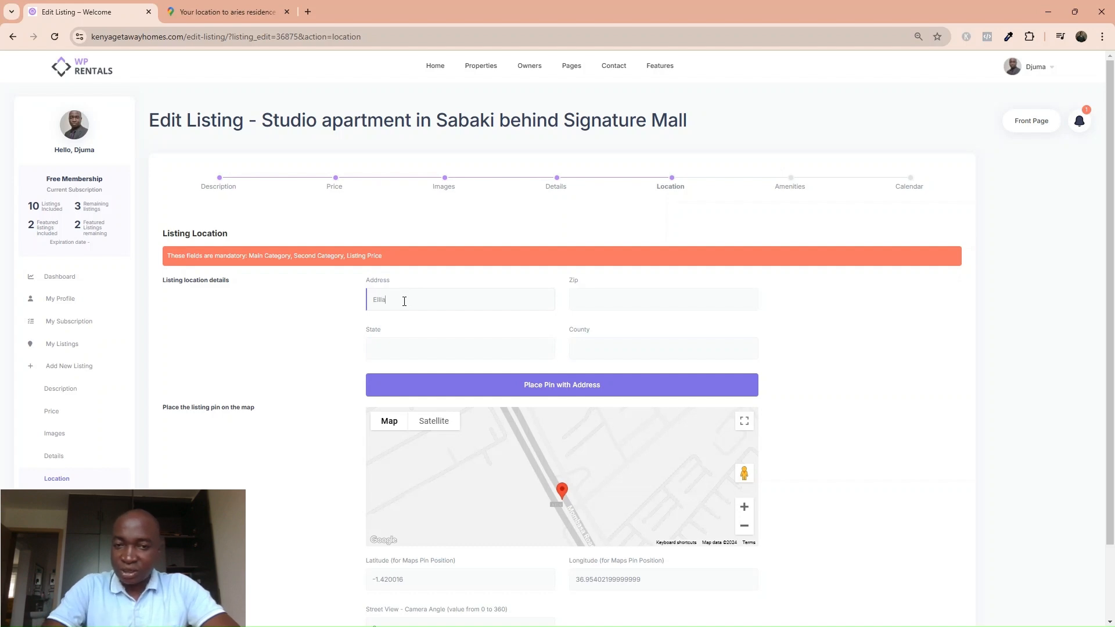
text(n R)
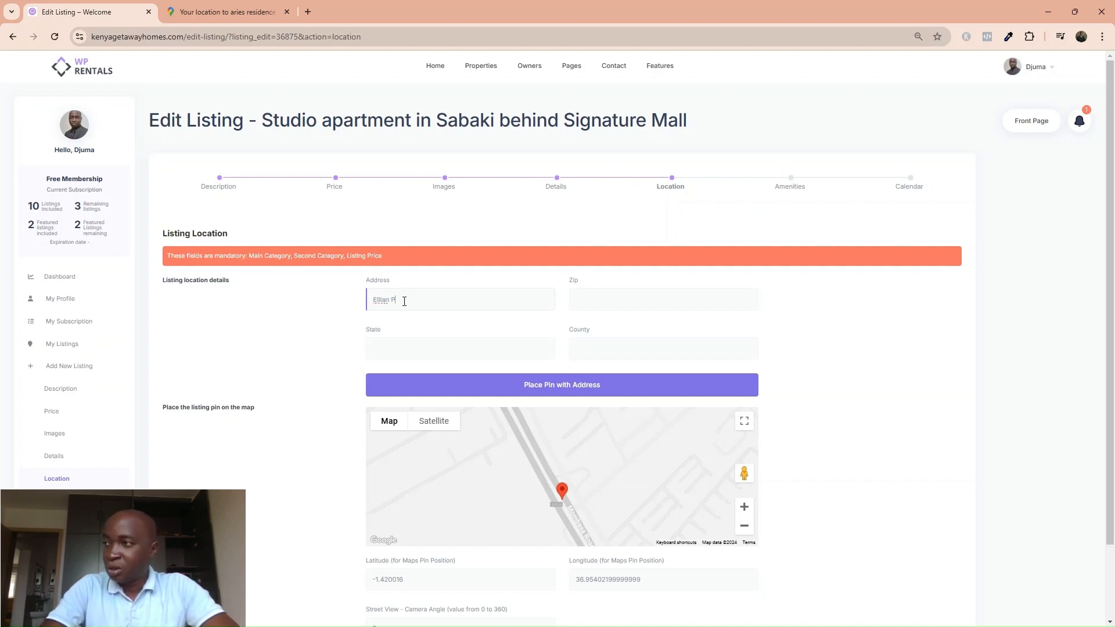
key(BackSpace)
key(BackSpace)
key(BackSpace)
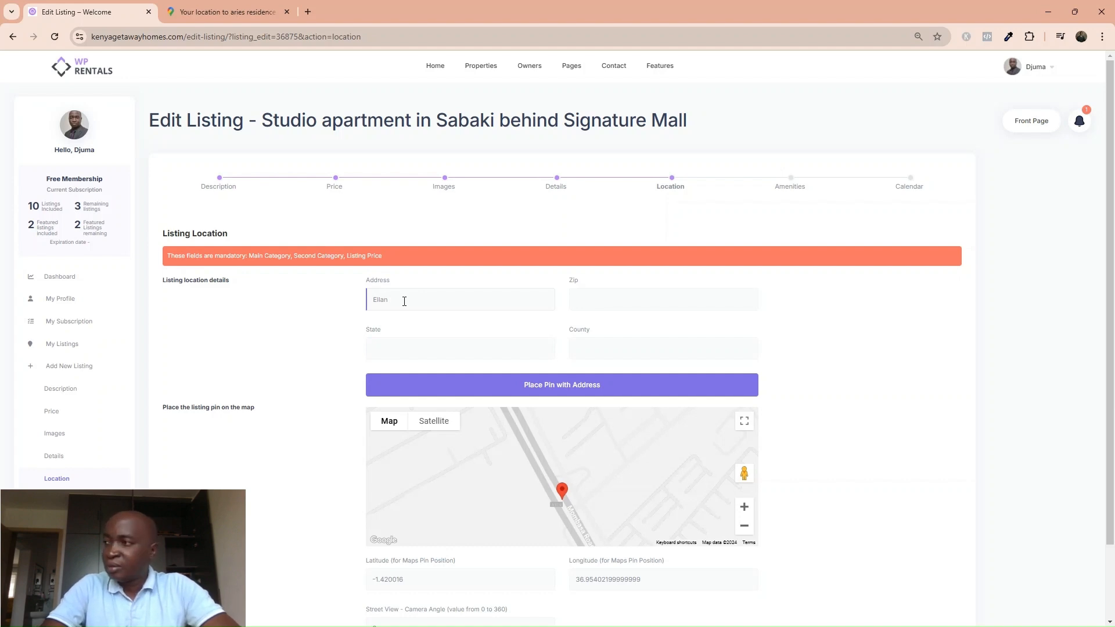
text(Pal)
text(k Access)
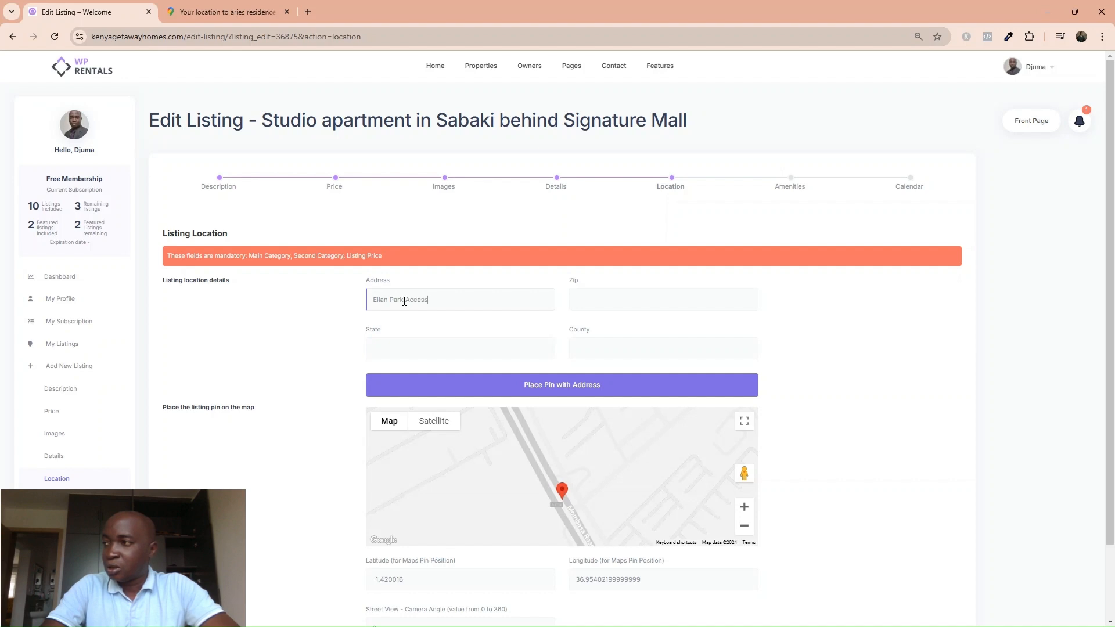
text( Road)
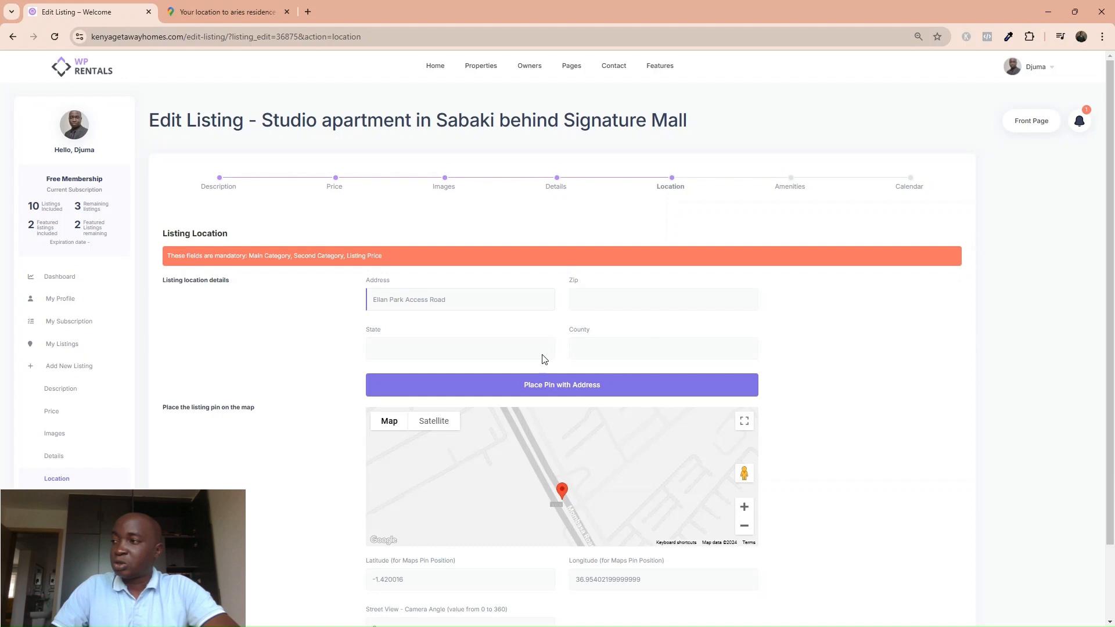
click(384, 346)
text(Nairo)
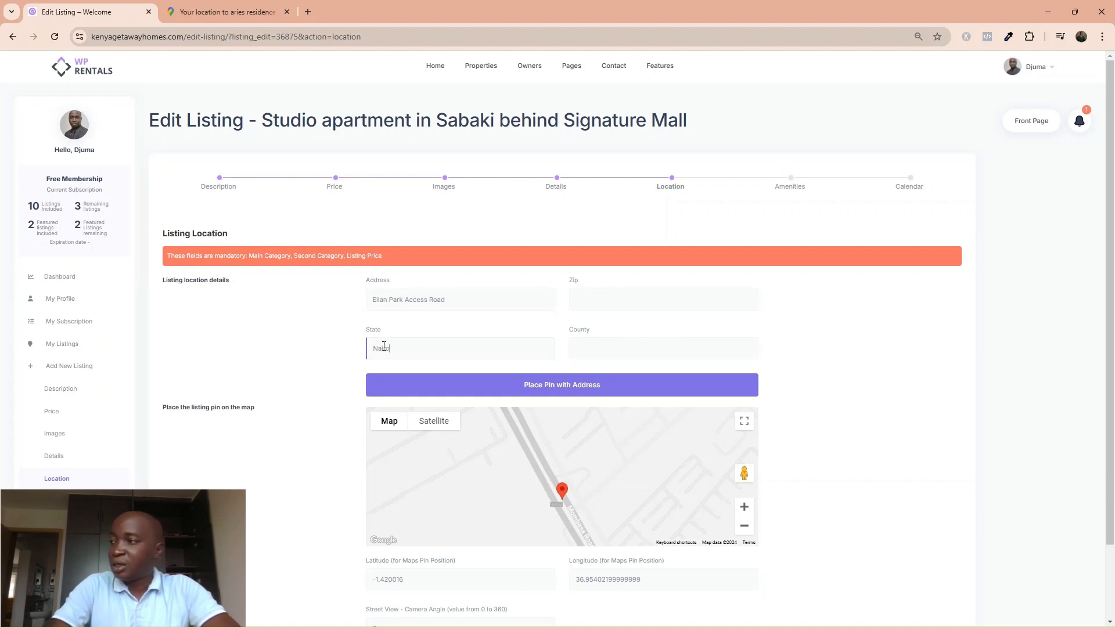
text(bi)
key(Tab)
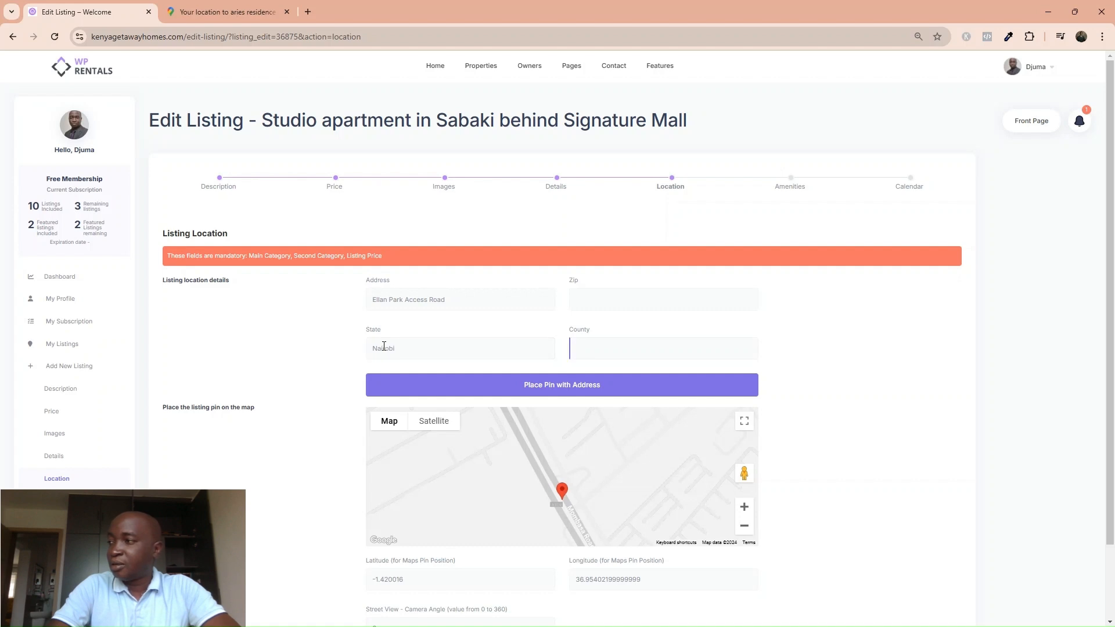
text(Nairob)
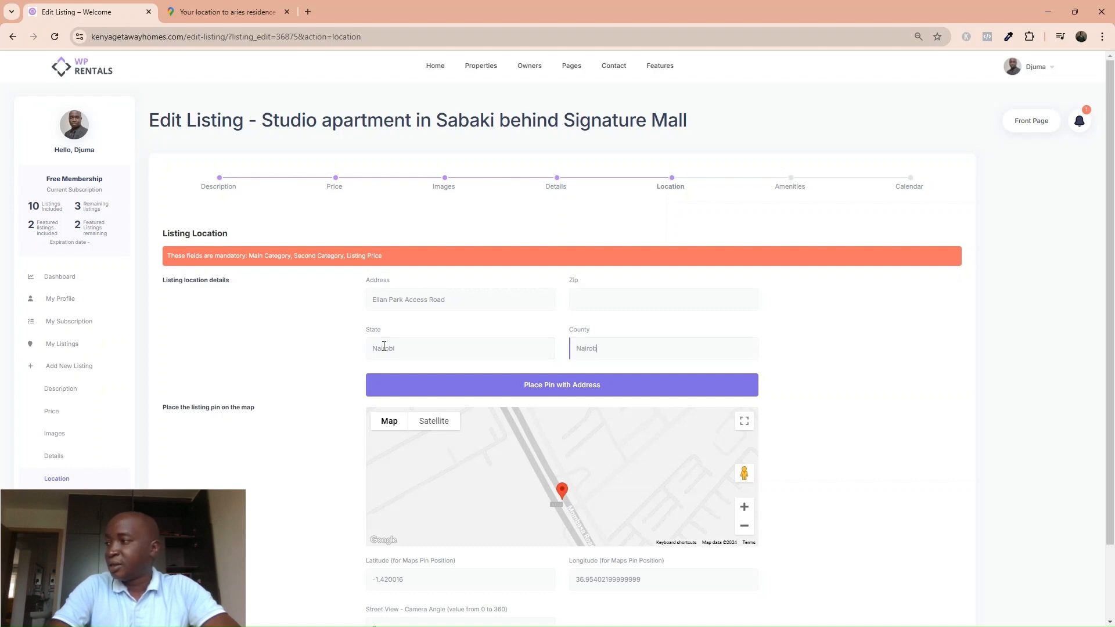
text(i)
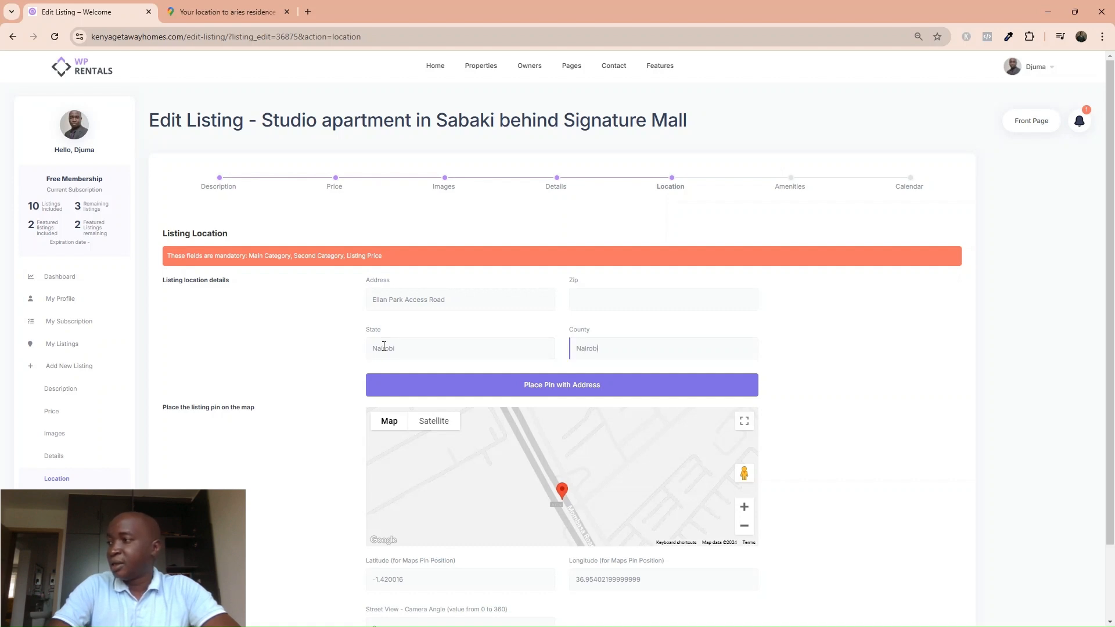
click(443, 388)
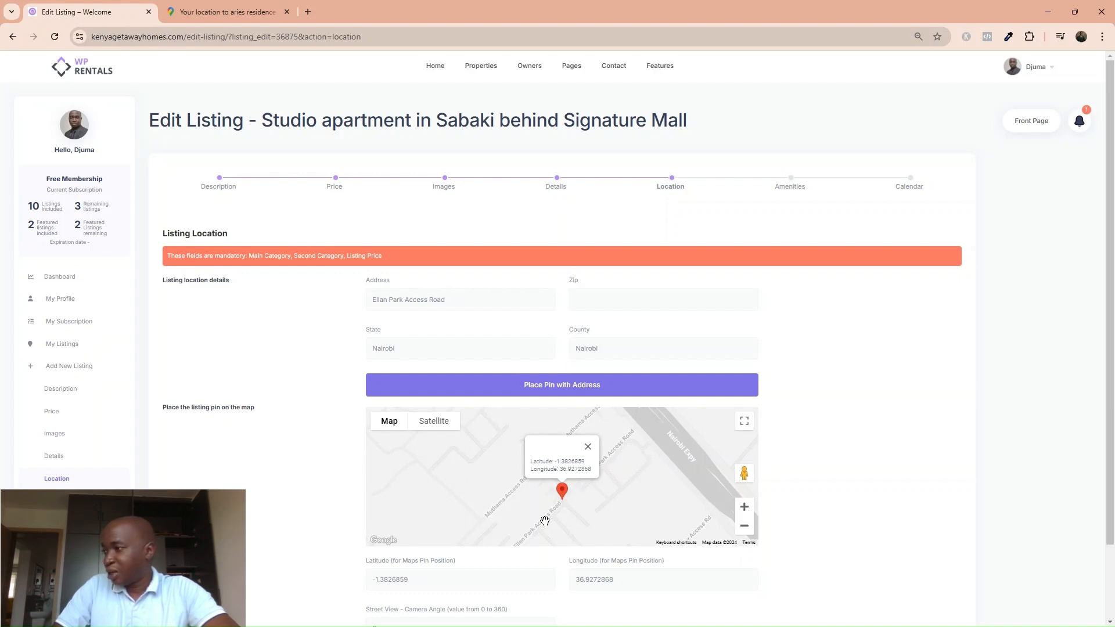
click(745, 527)
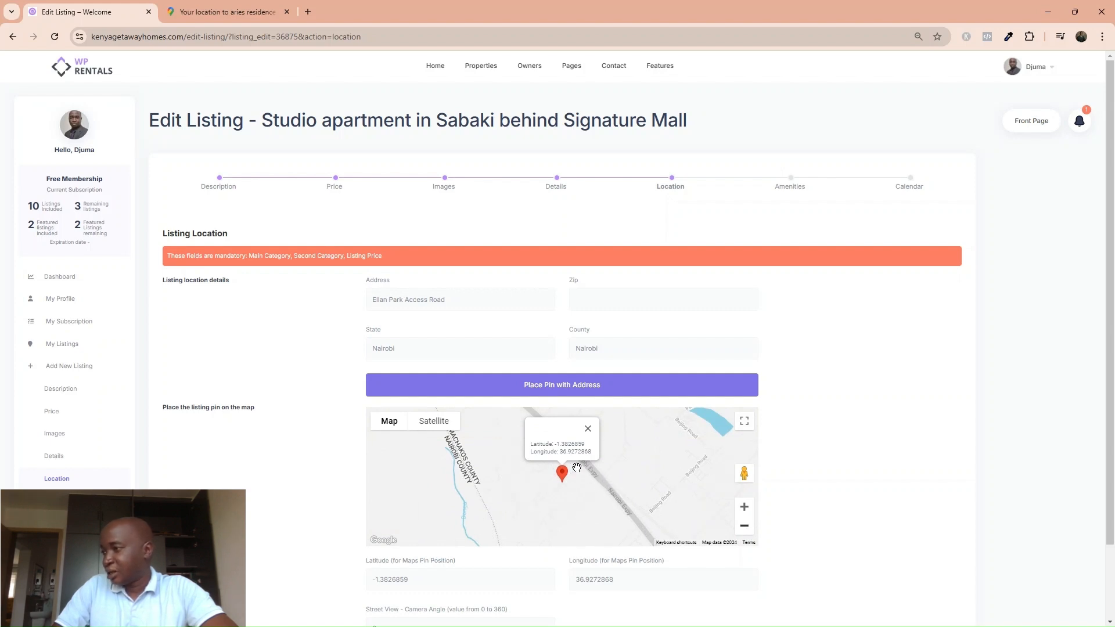
click(746, 509)
click(745, 508)
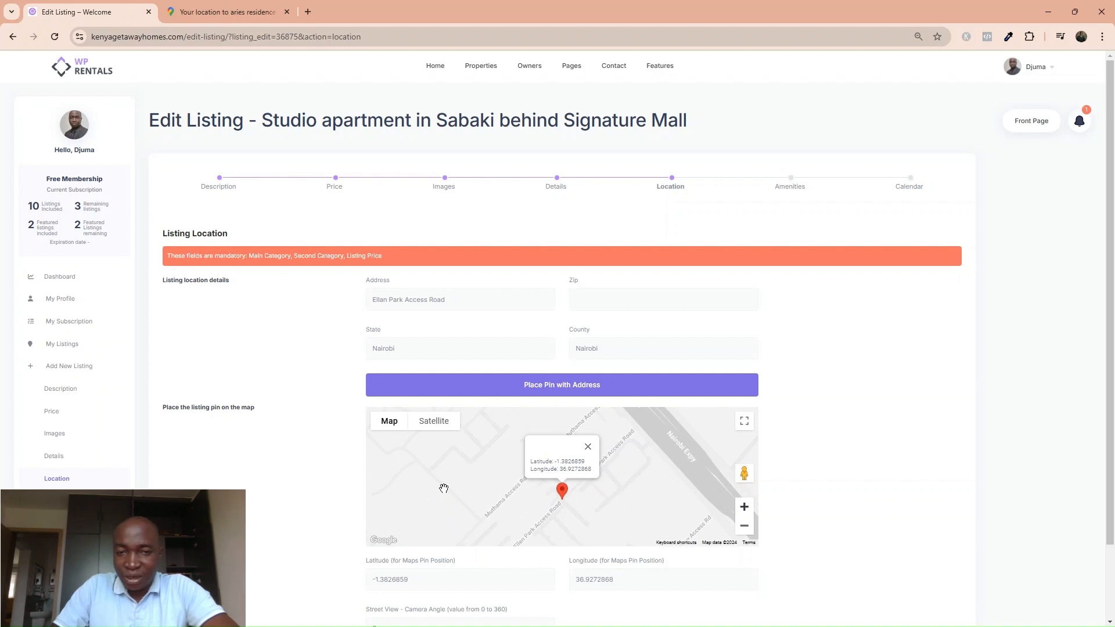
drag(466, 303, 376, 309)
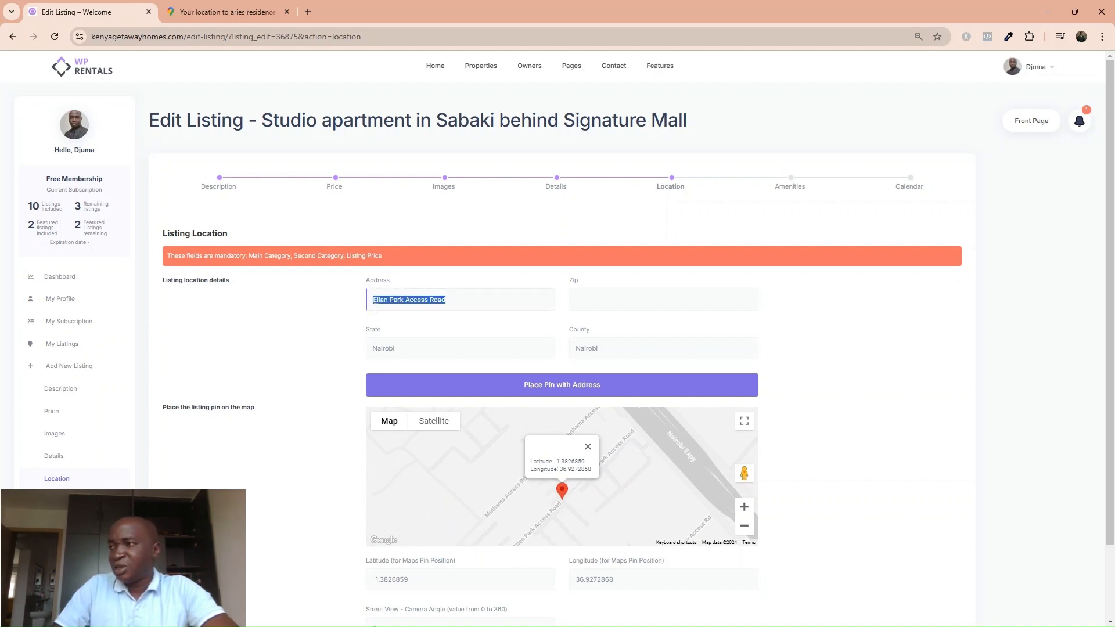
Pin the listing at the SABAKI address, then select that address for replacement.
text(SABAKI)
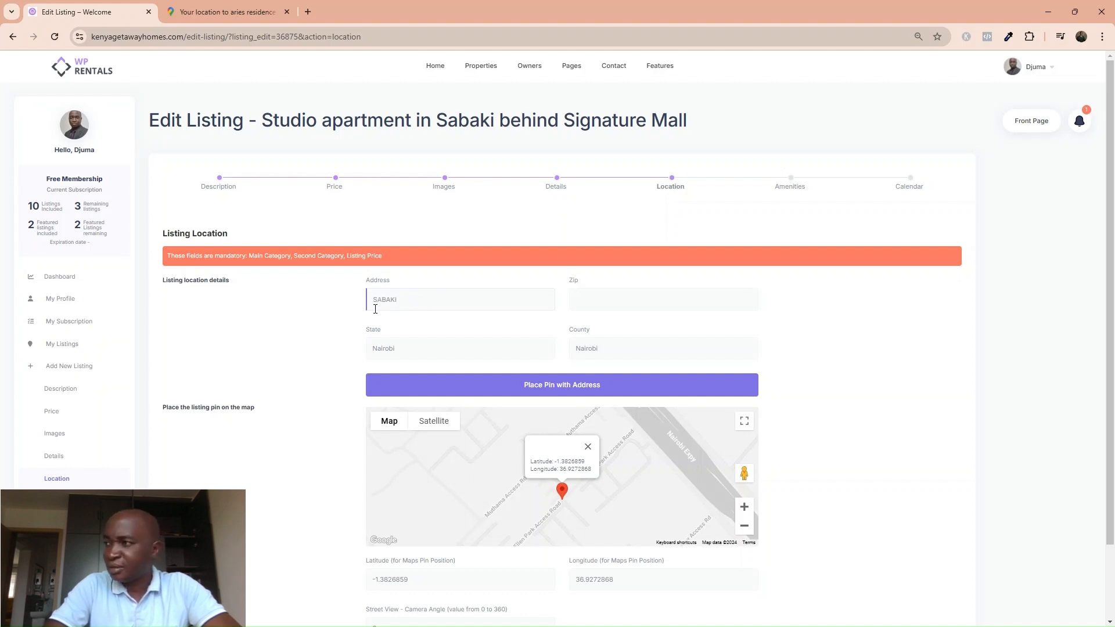
click(517, 393)
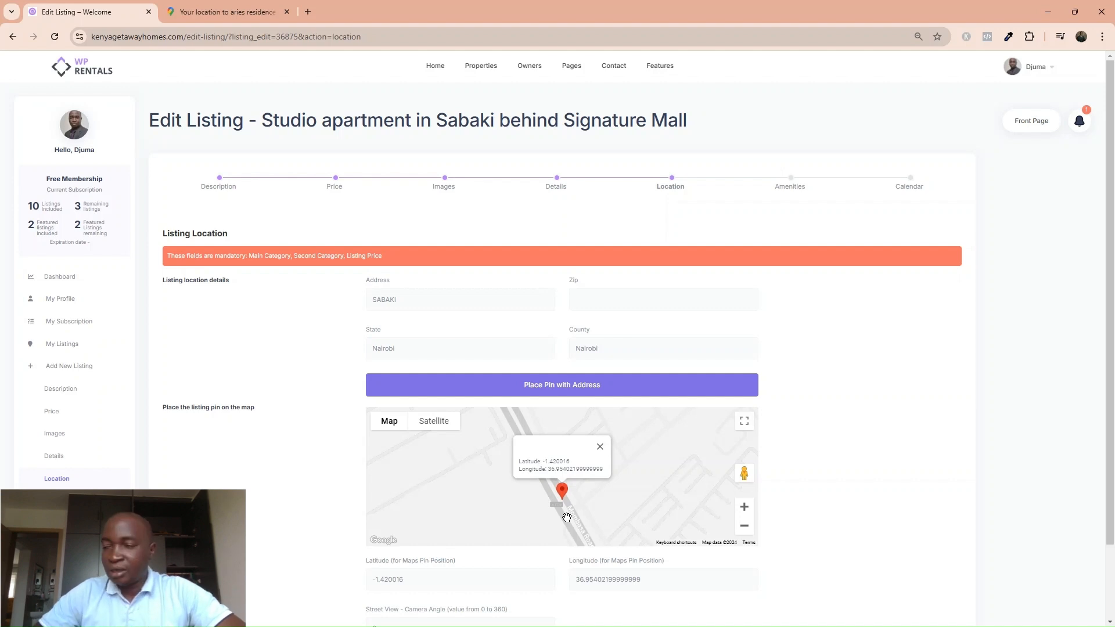
click(399, 301)
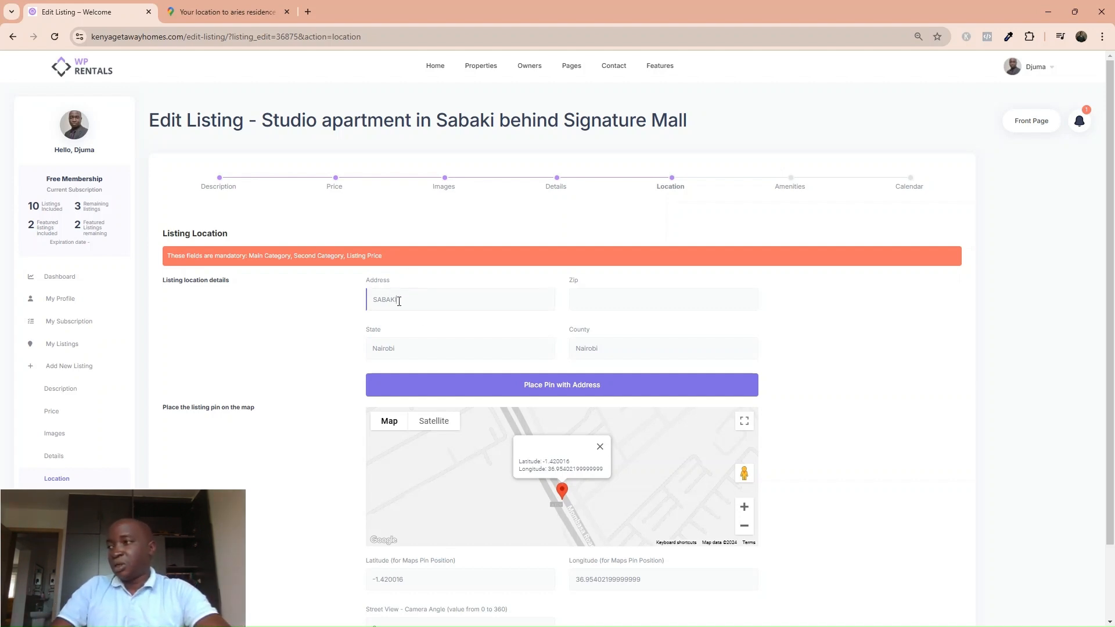
drag(399, 300, 370, 303)
Retype the address as Schnell Residence Apartments and check it against the Google Maps directions.
text(saHN)
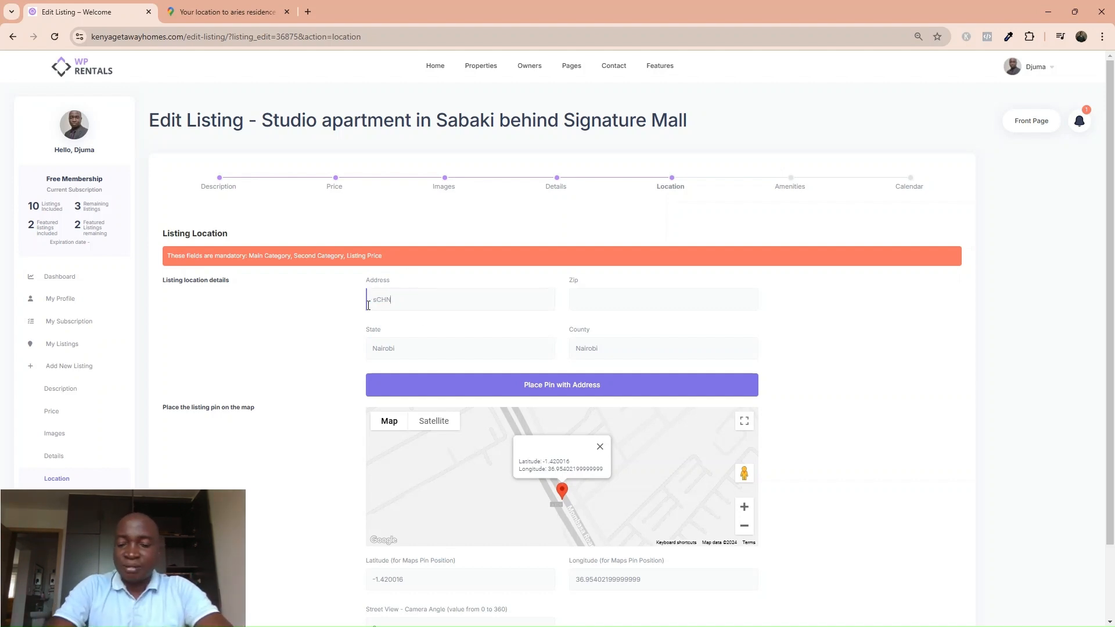
text(ELL)
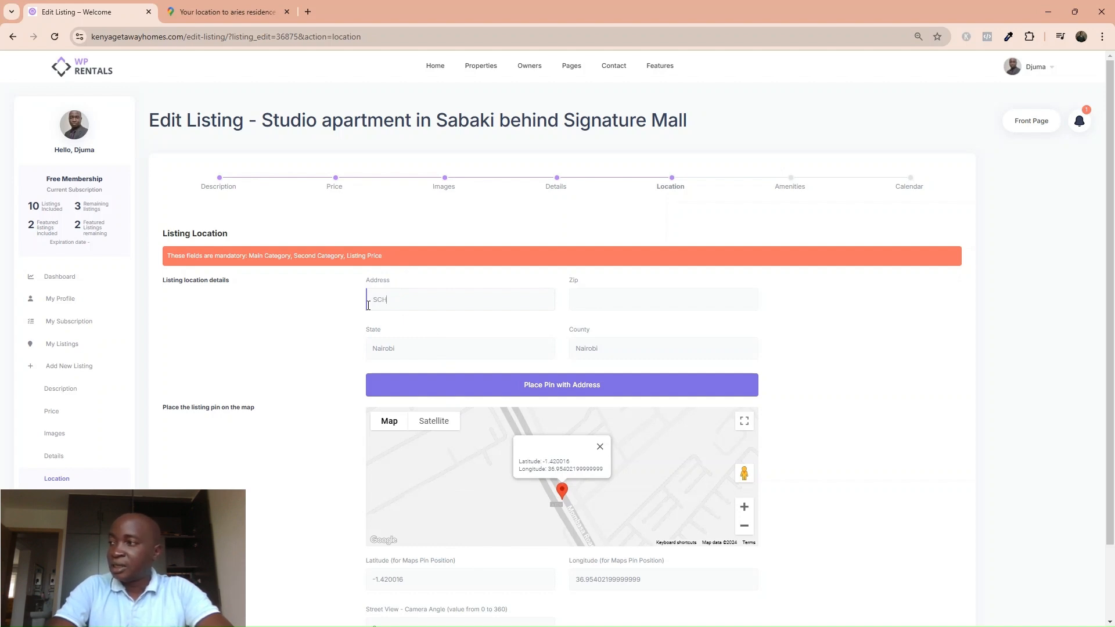
key(BackSpace)
key(BackSpace)
text(chnell)
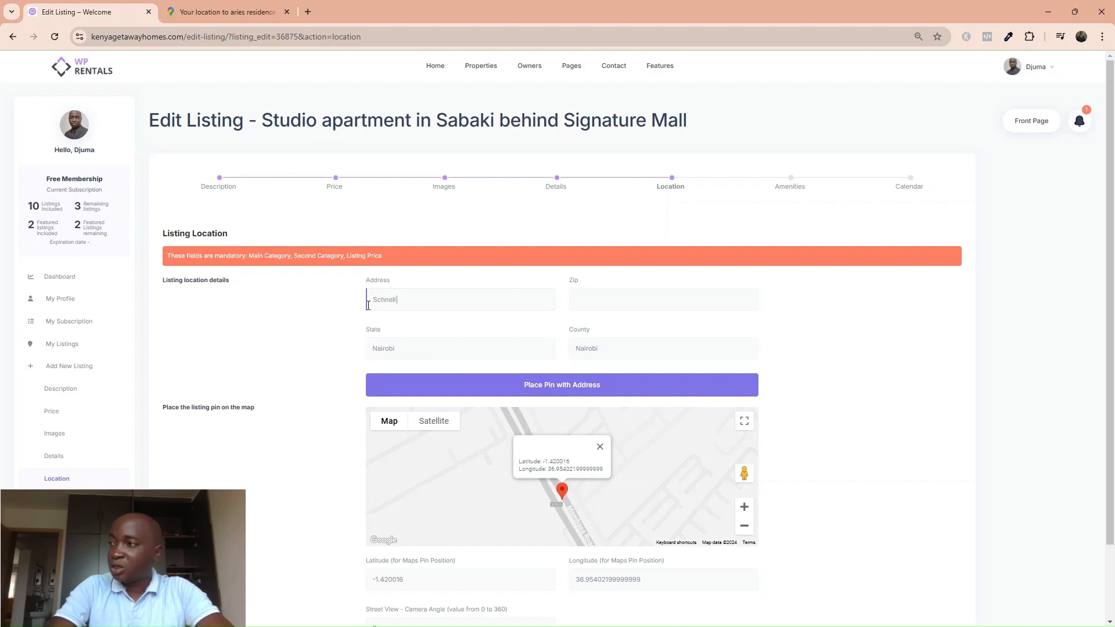
text( Residence Apa)
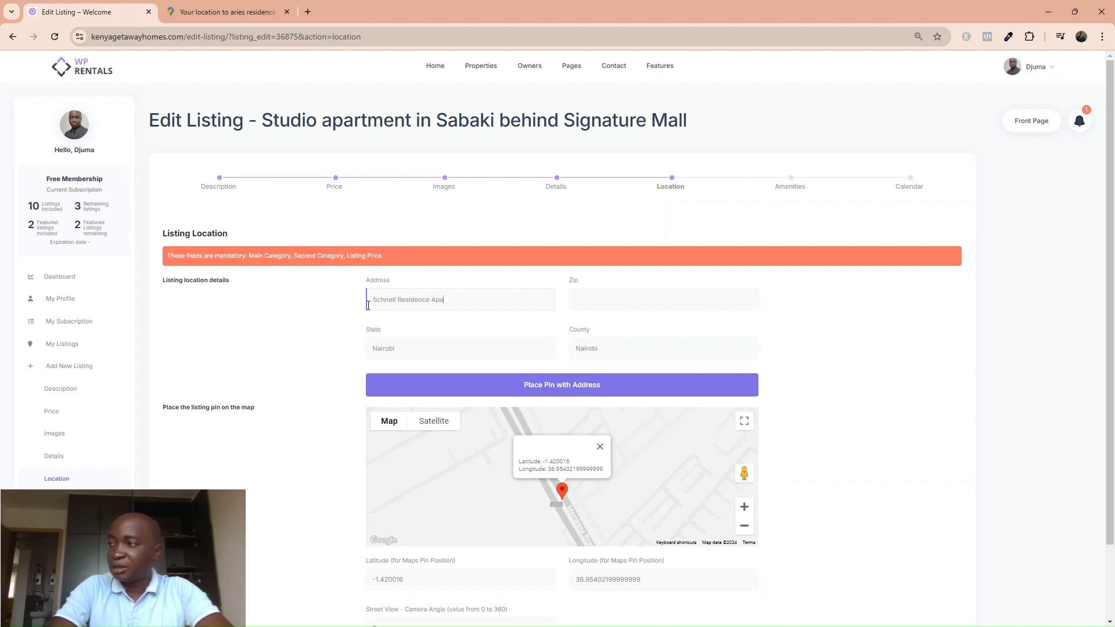
text(rtme)
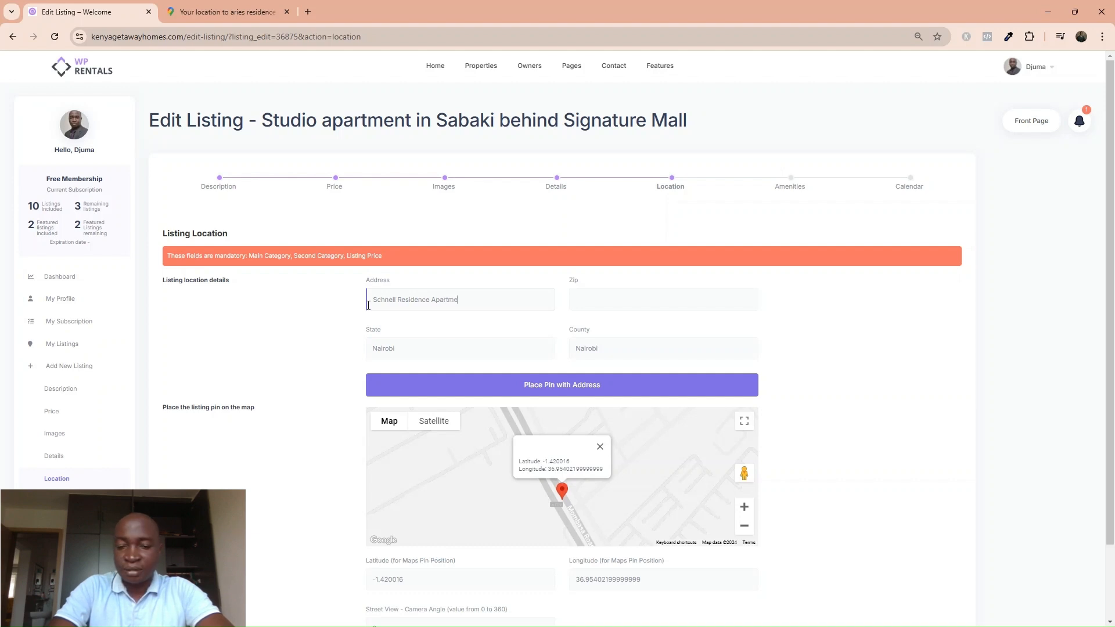
text(n)
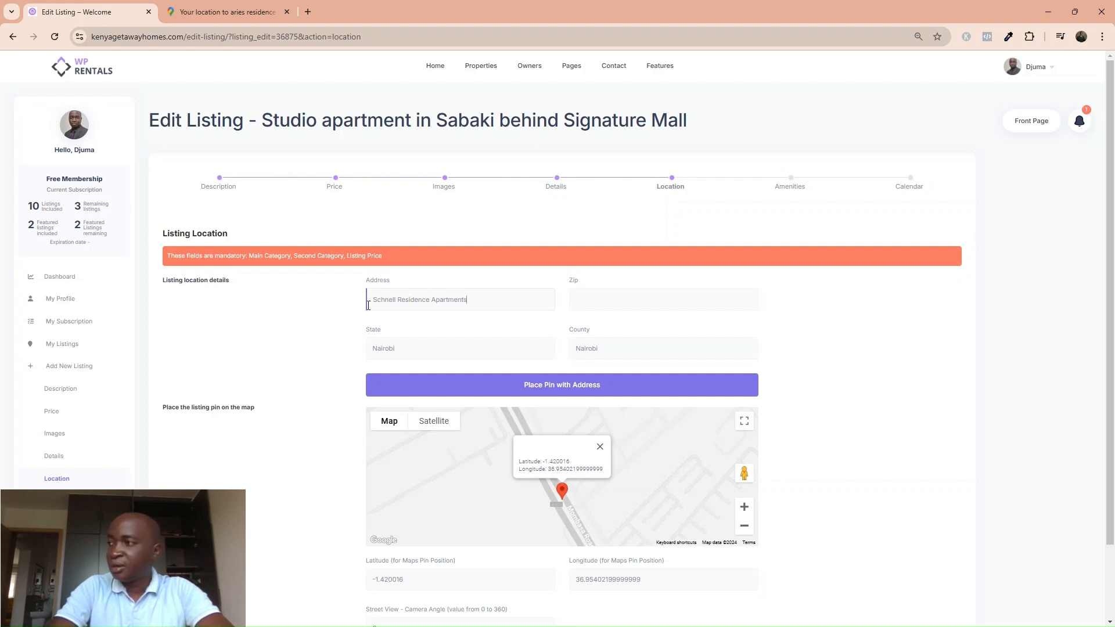
text(ts)
drag(481, 305, 353, 301)
key(ctrl+c)
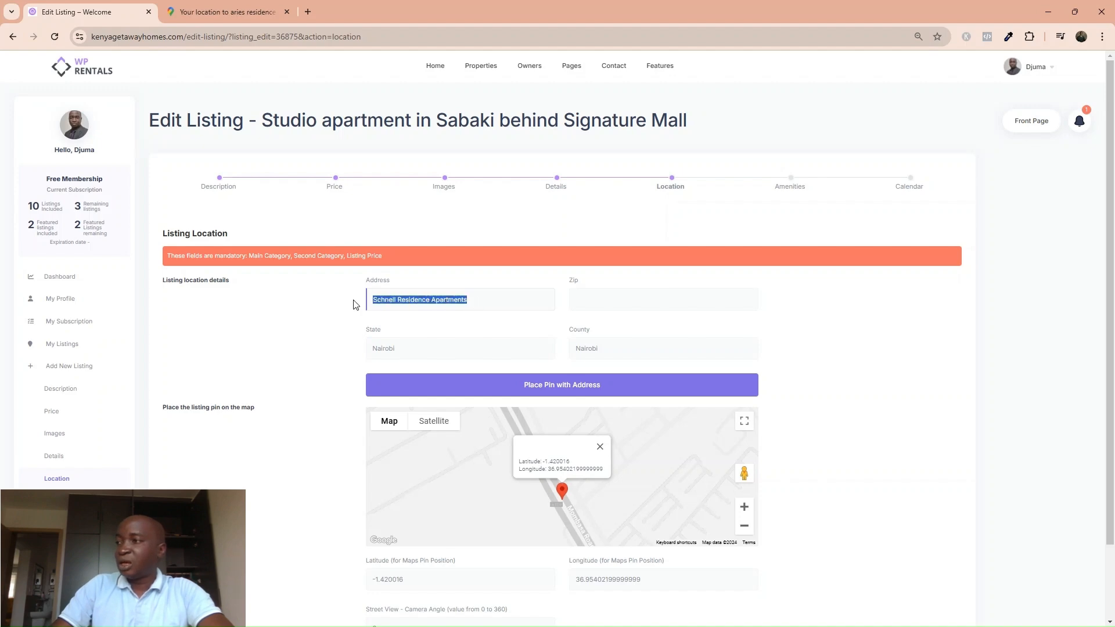
click(194, 18)
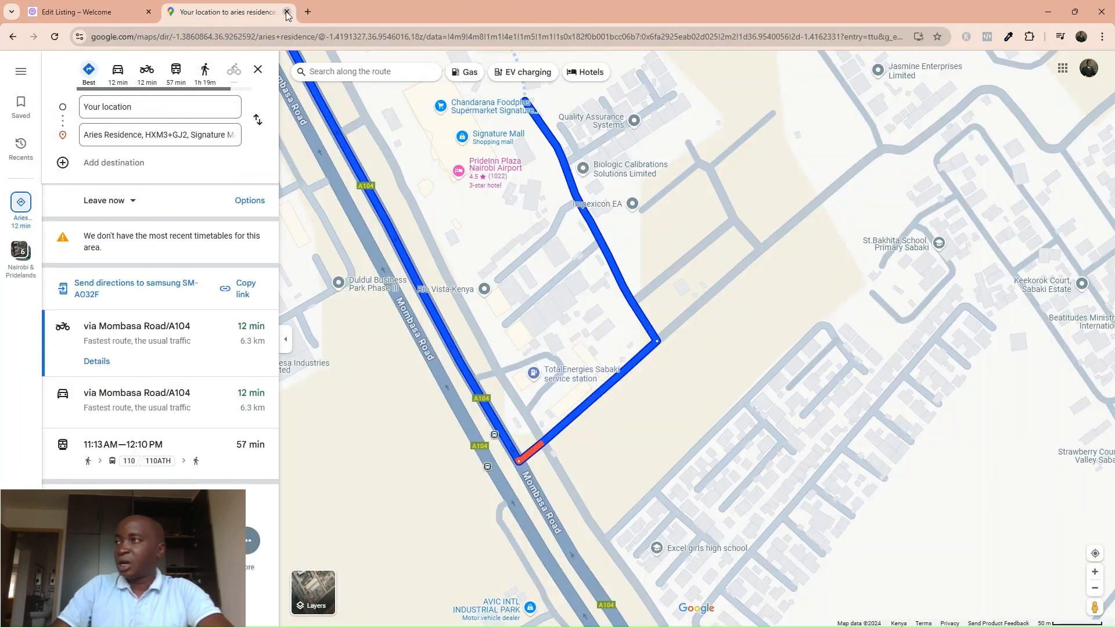
Find Schnell Residences in Google Maps in a fresh tab.
click(287, 13)
click(174, 12)
click(214, 40)
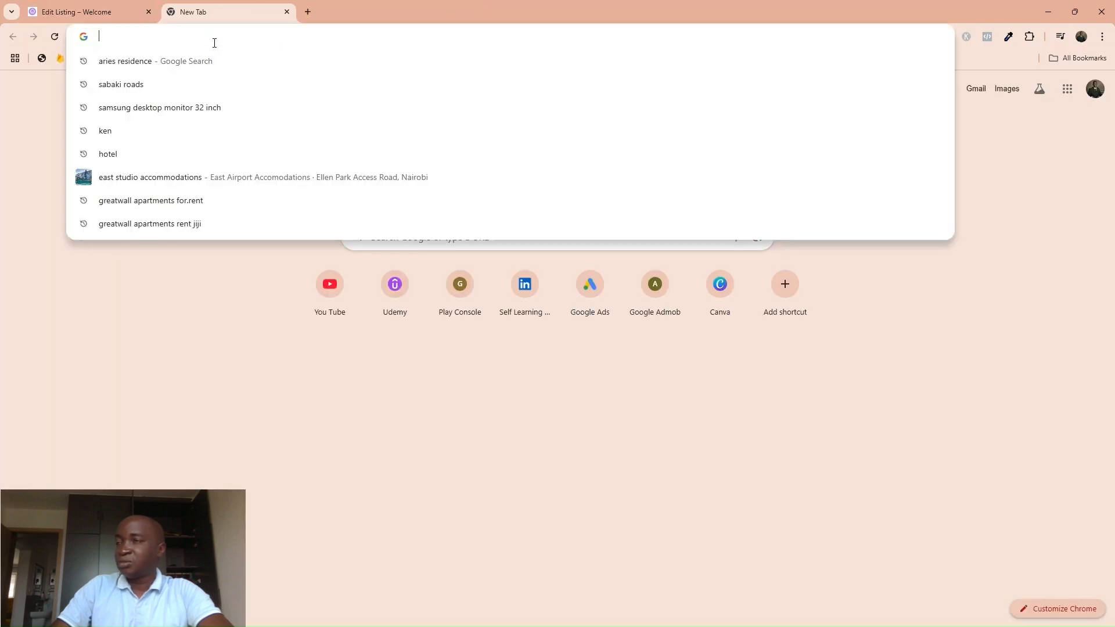
text(maps)
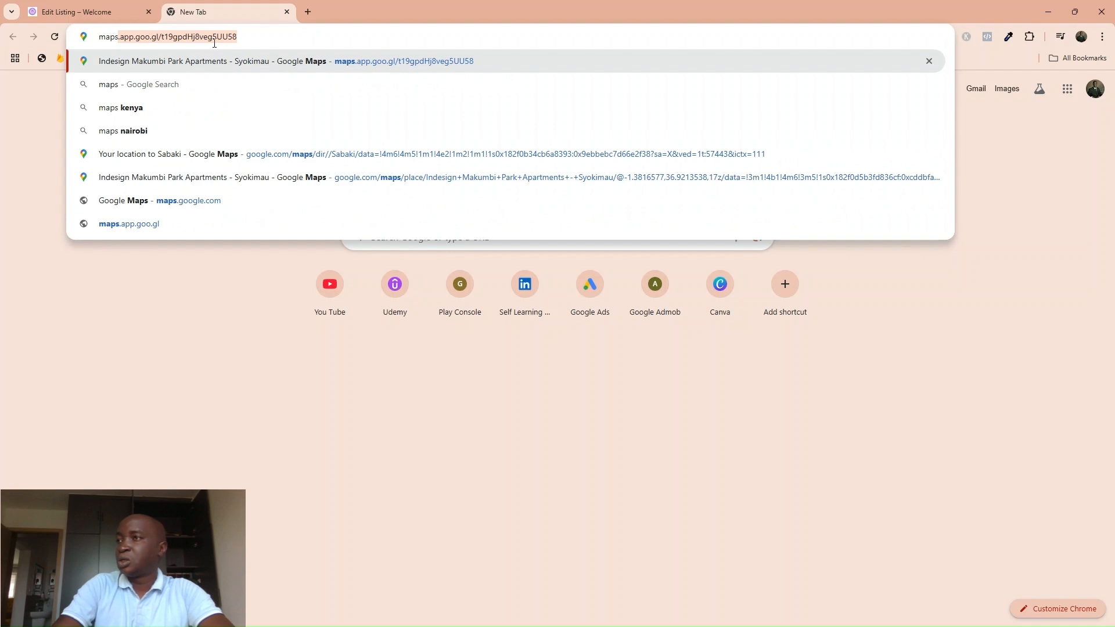
click(157, 84)
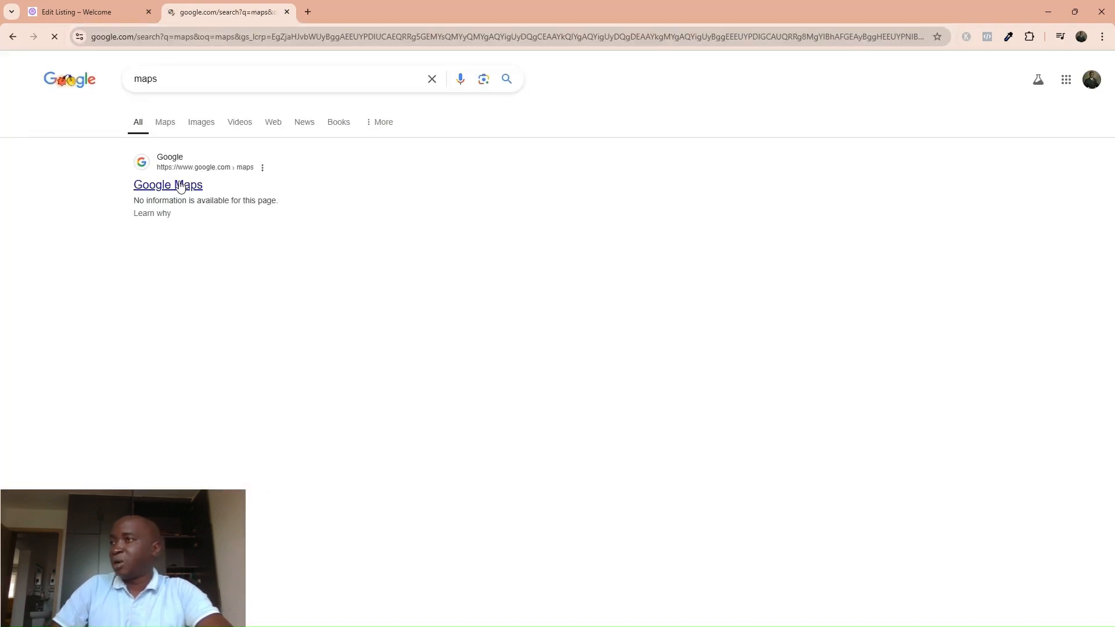
click(198, 191)
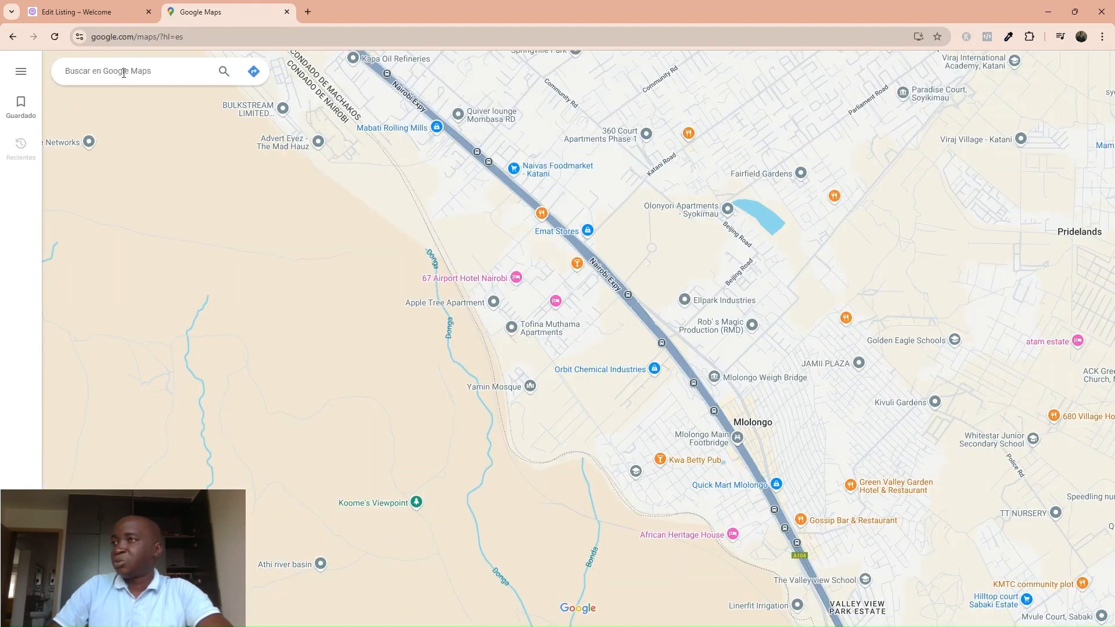
click(124, 72)
key(ctrl+v)
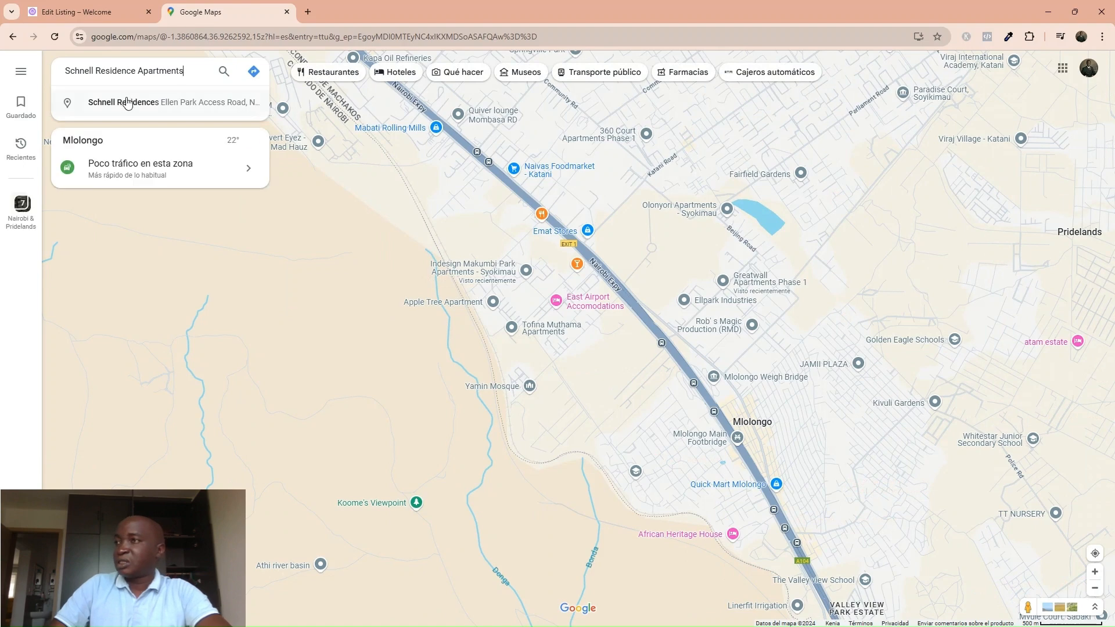
click(126, 100)
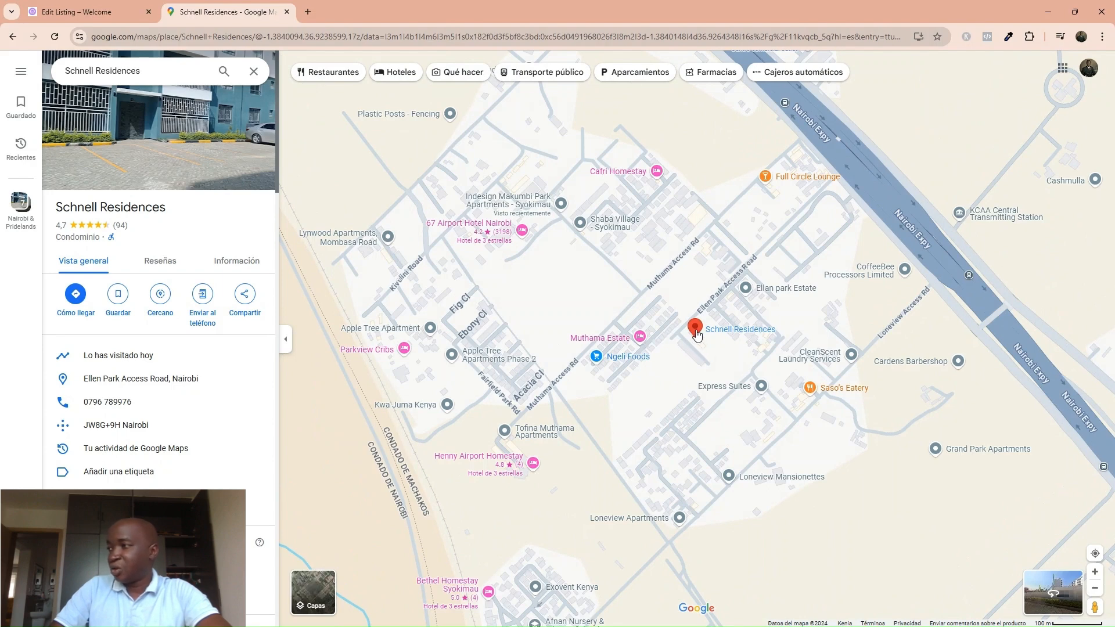
Shorten the address to 'Schnell Residences', pin it at -1.3840148, 36.9264348, and save the location.
mouse_move(696, 336)
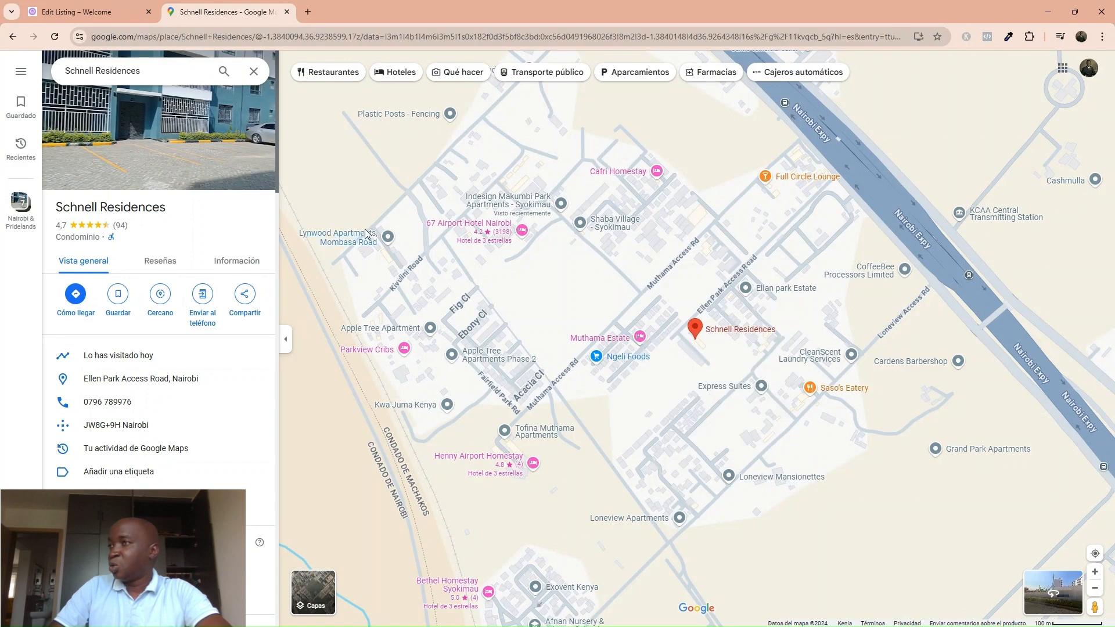
click(54, 8)
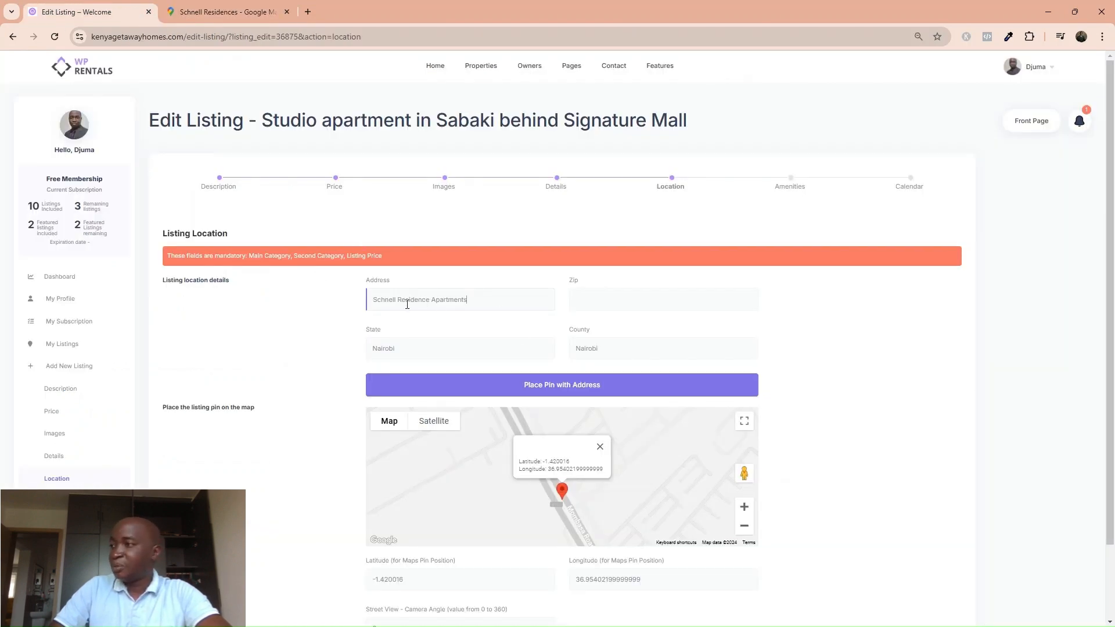
click(230, 12)
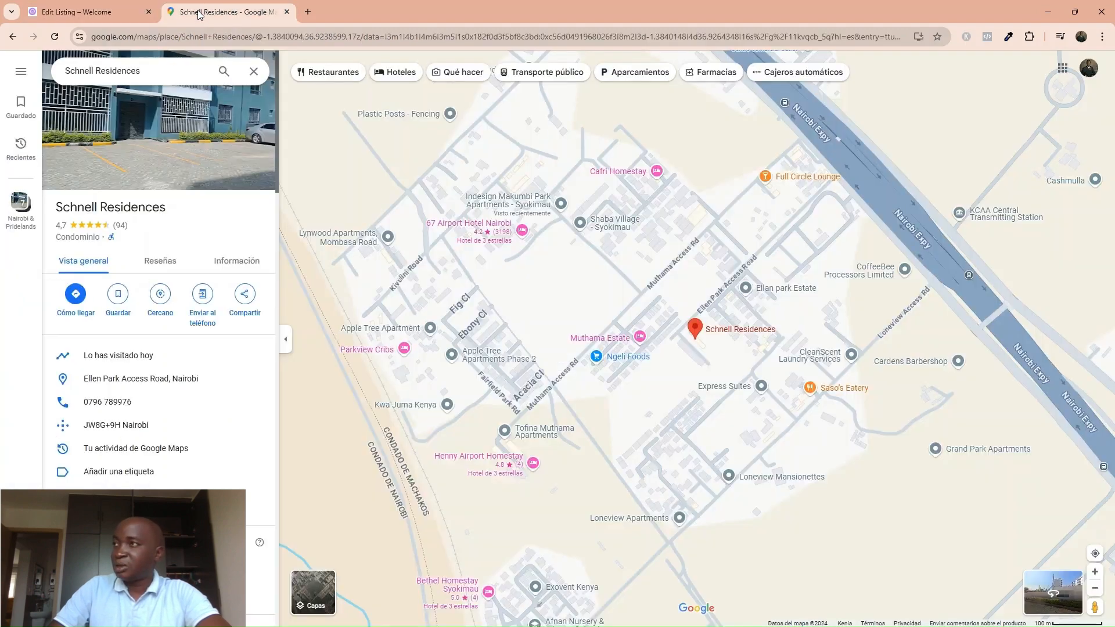
mouse_move(727, 336)
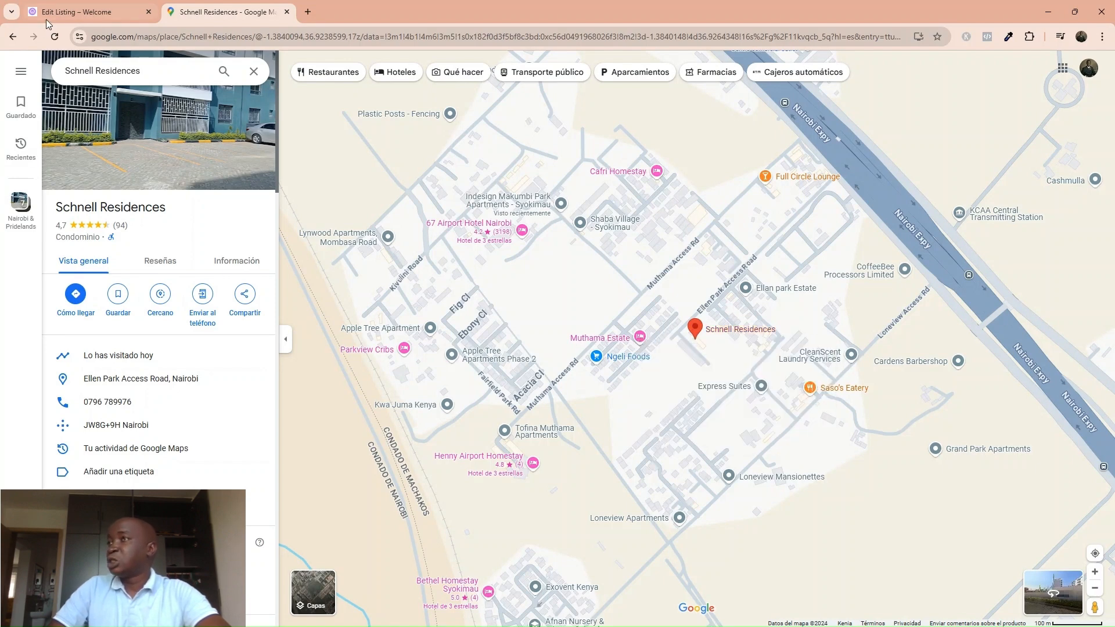
click(87, 12)
drag(432, 299, 538, 299)
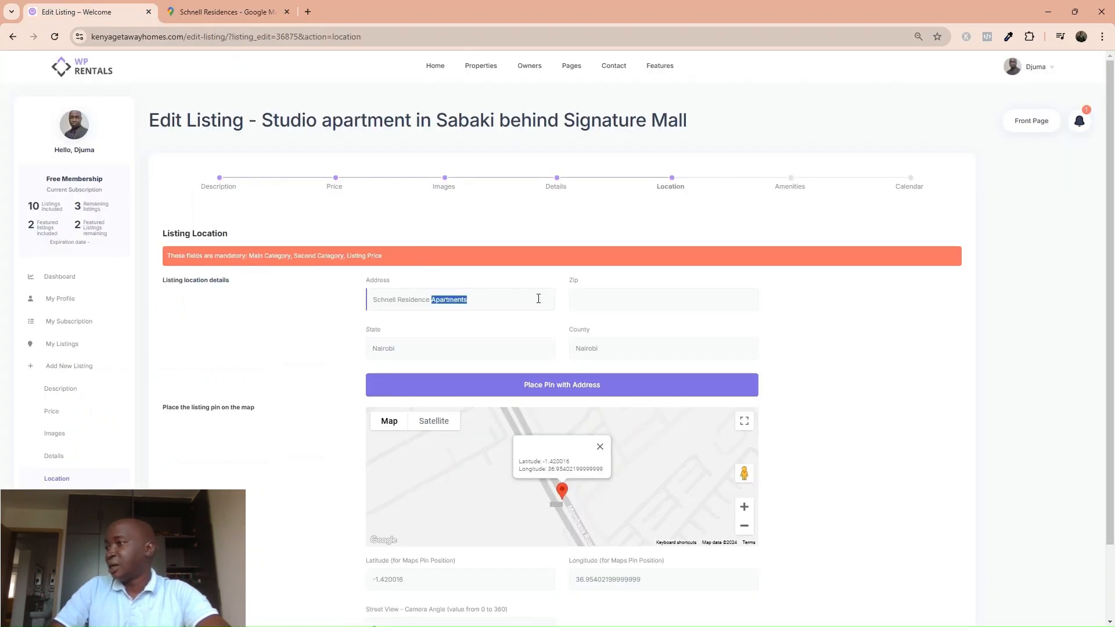
key(BackSpace)
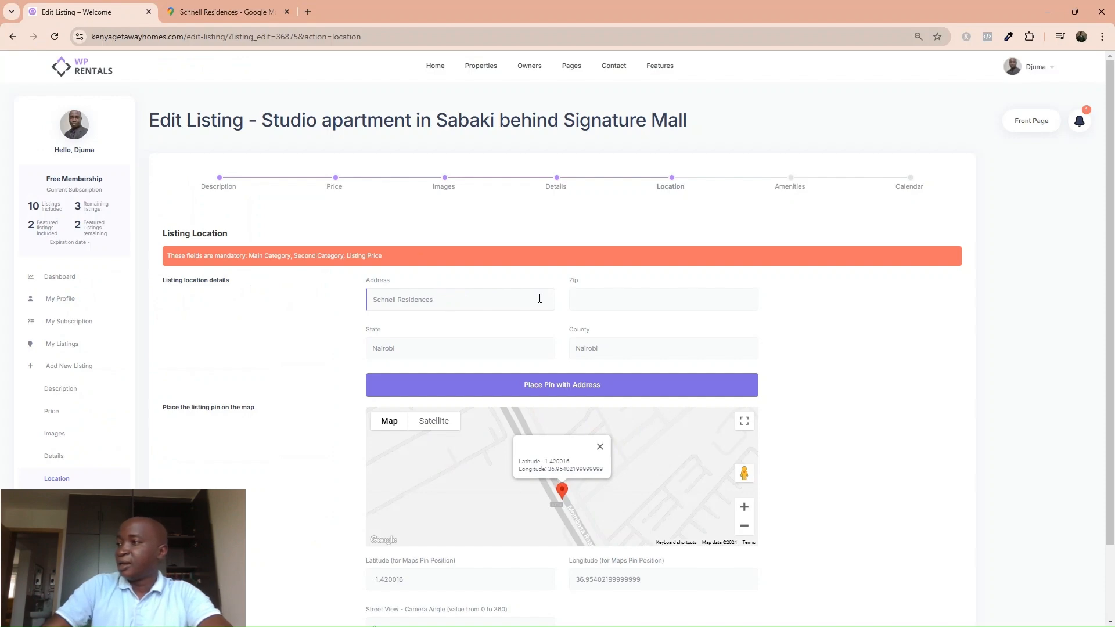
click(204, 7)
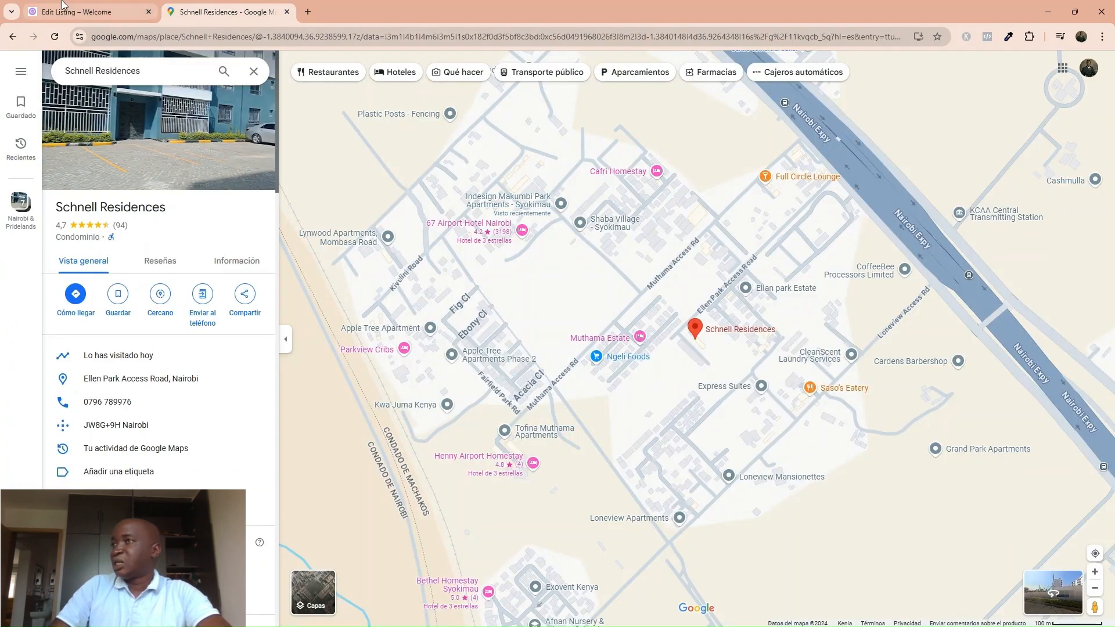
click(87, 13)
click(531, 388)
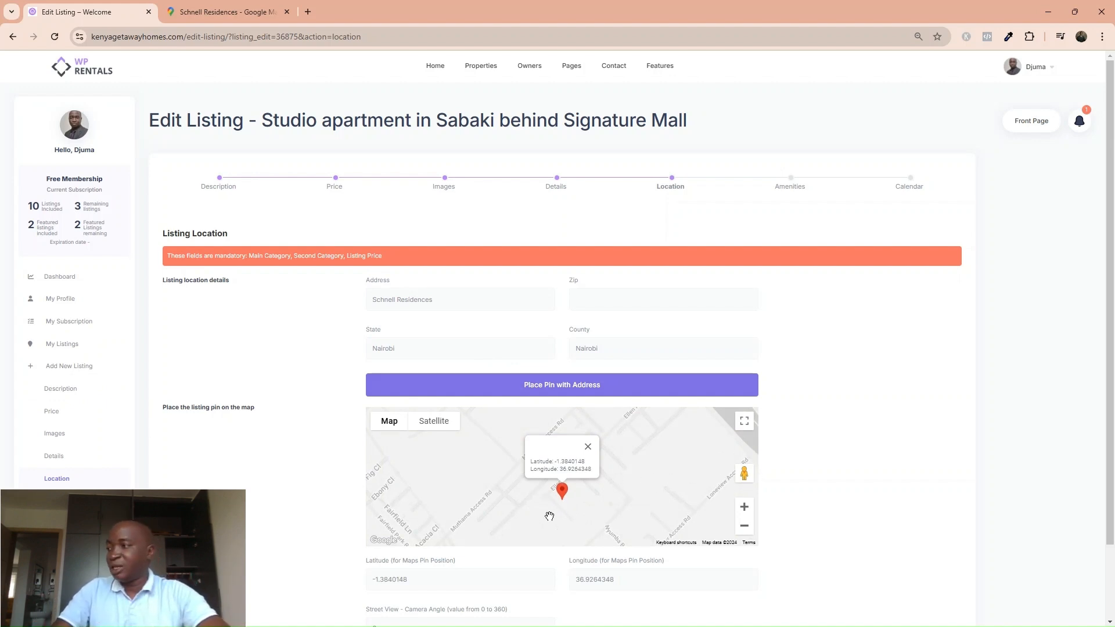
scroll(459, 534, down, 2)
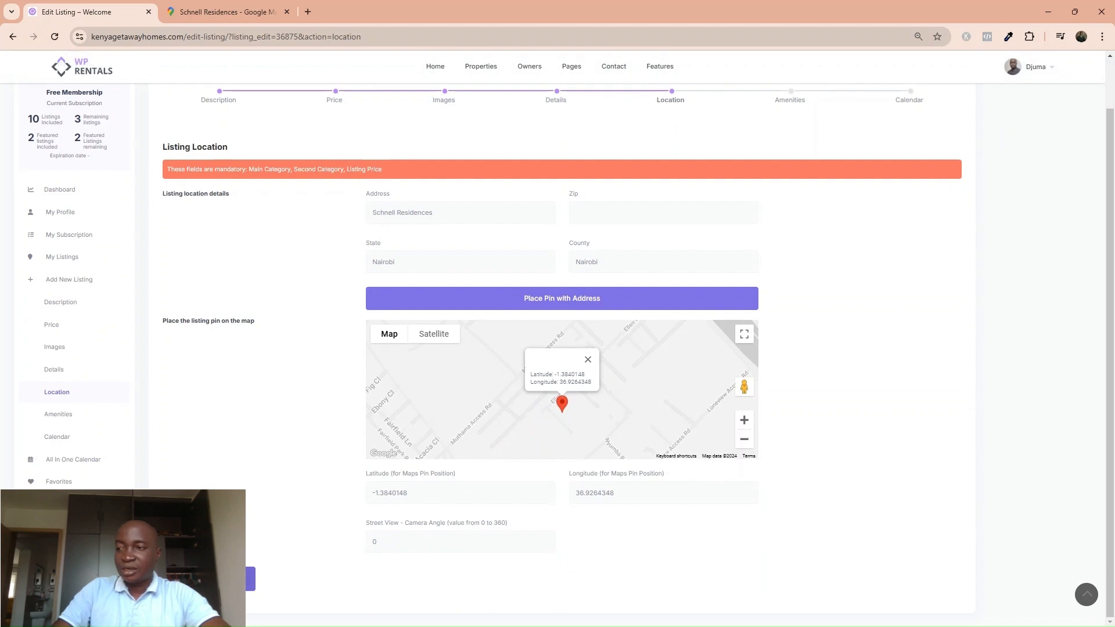
click(251, 579)
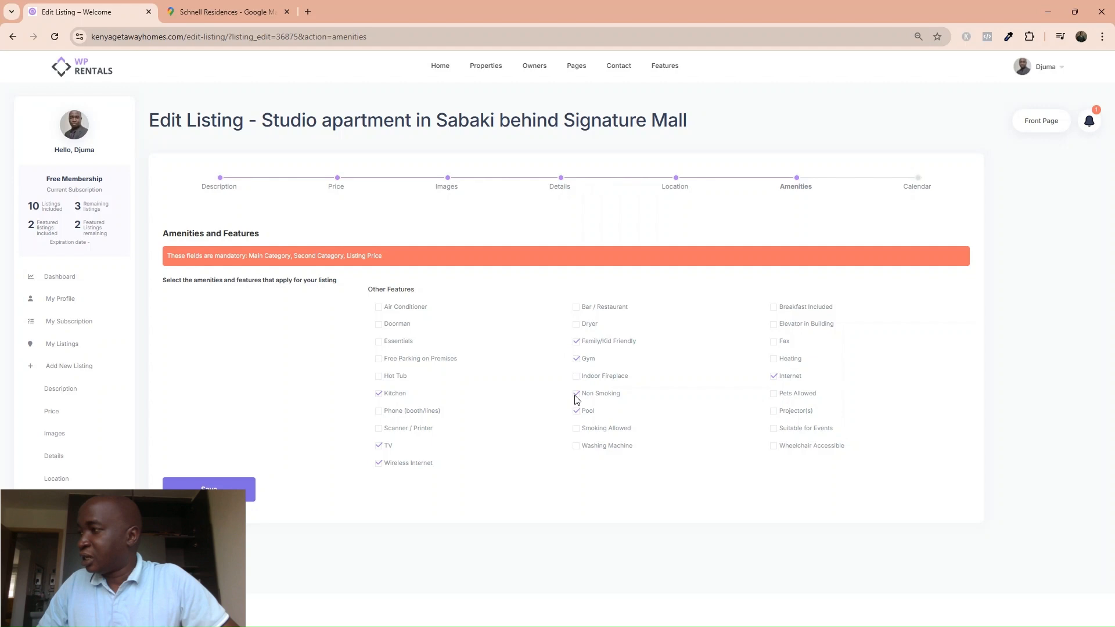
Tick Pool, Internet and Free Parking on Premises, then save the amenities.
click(578, 413)
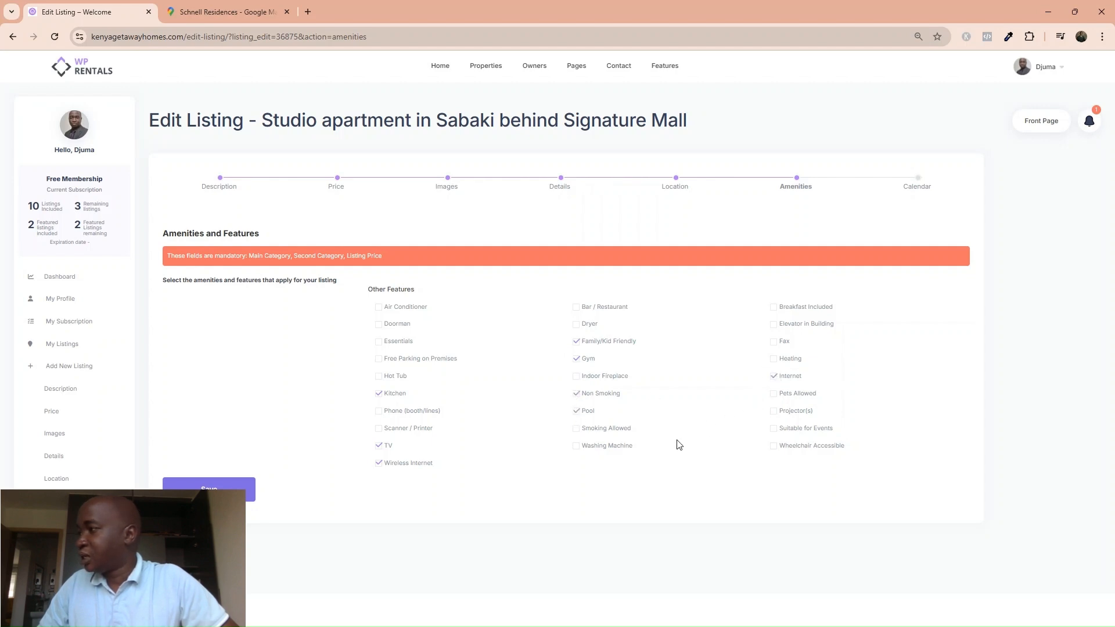
click(782, 381)
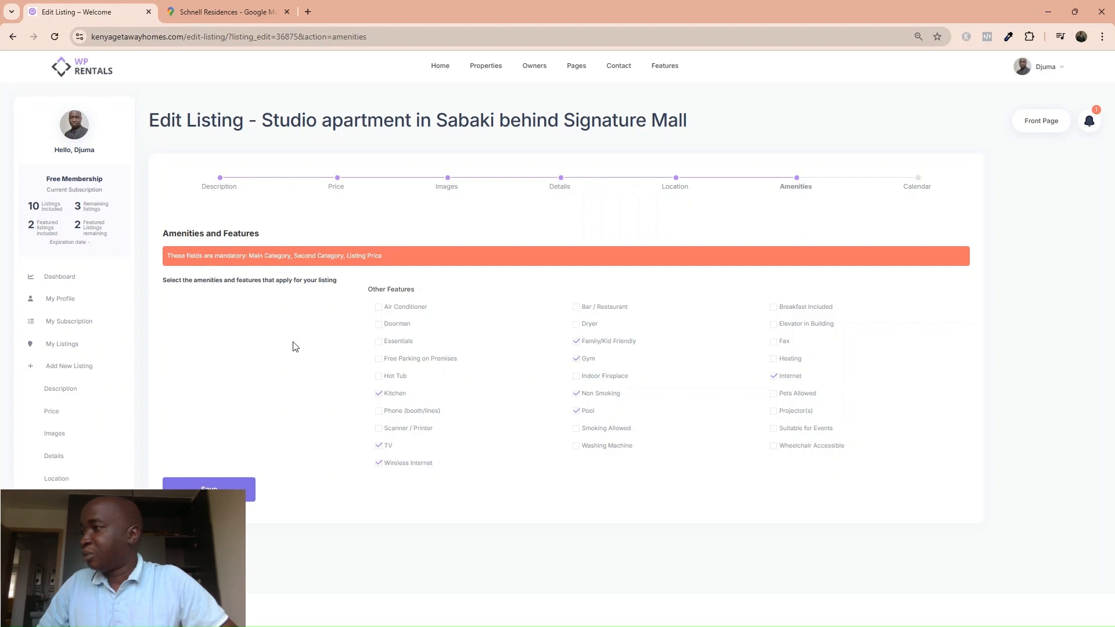
click(380, 360)
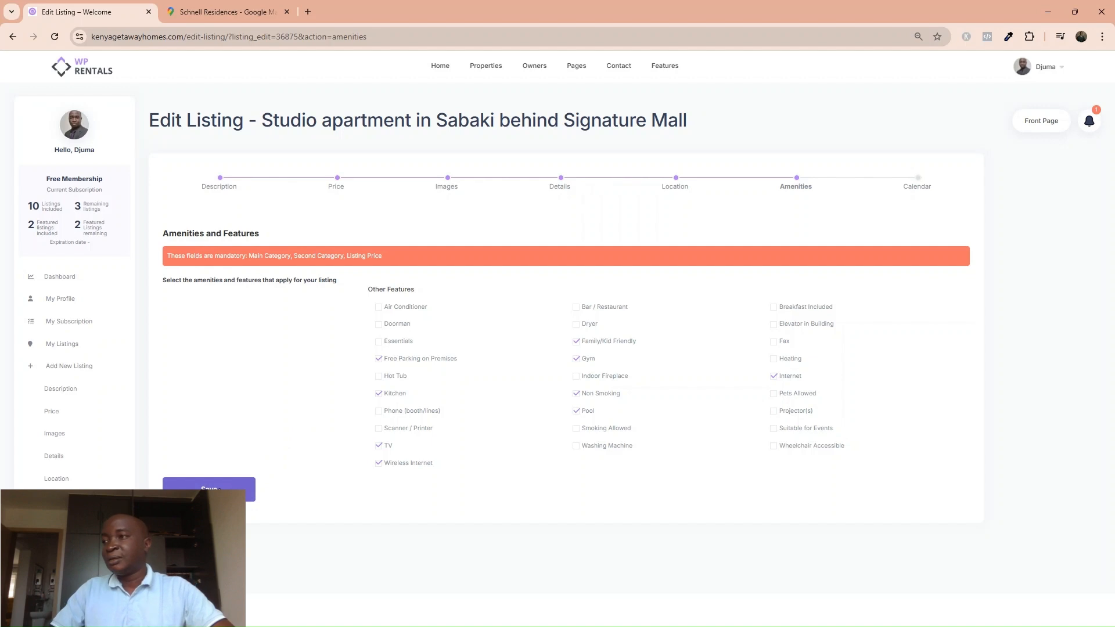
click(220, 491)
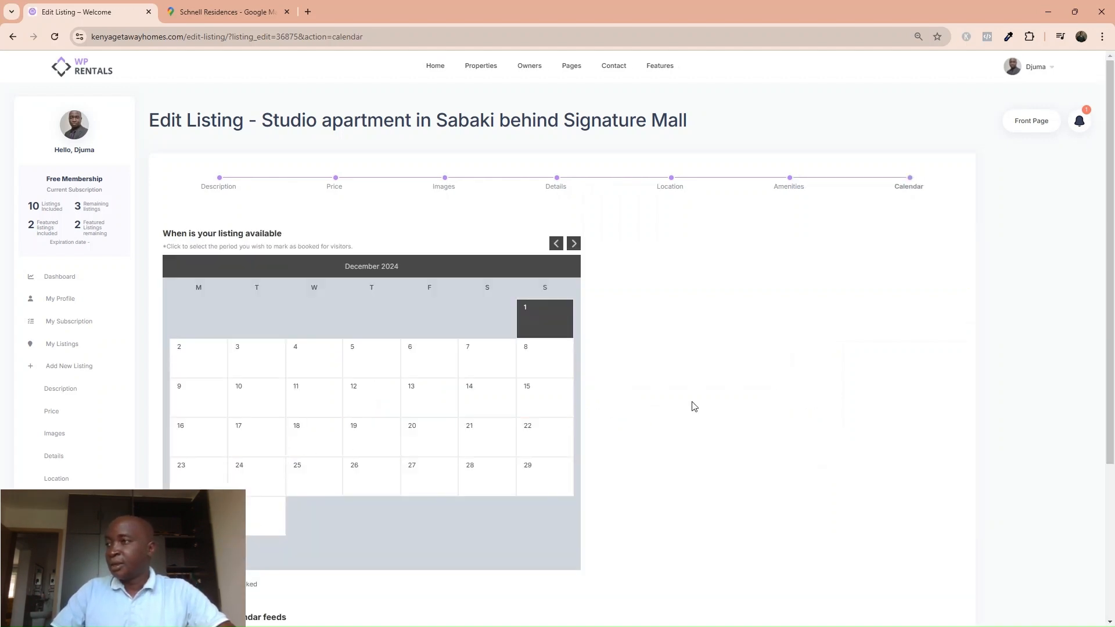
Pick 13 and 14 December 2024 on the listing calendar as the period to reserve.
scroll(695, 407, down, 2)
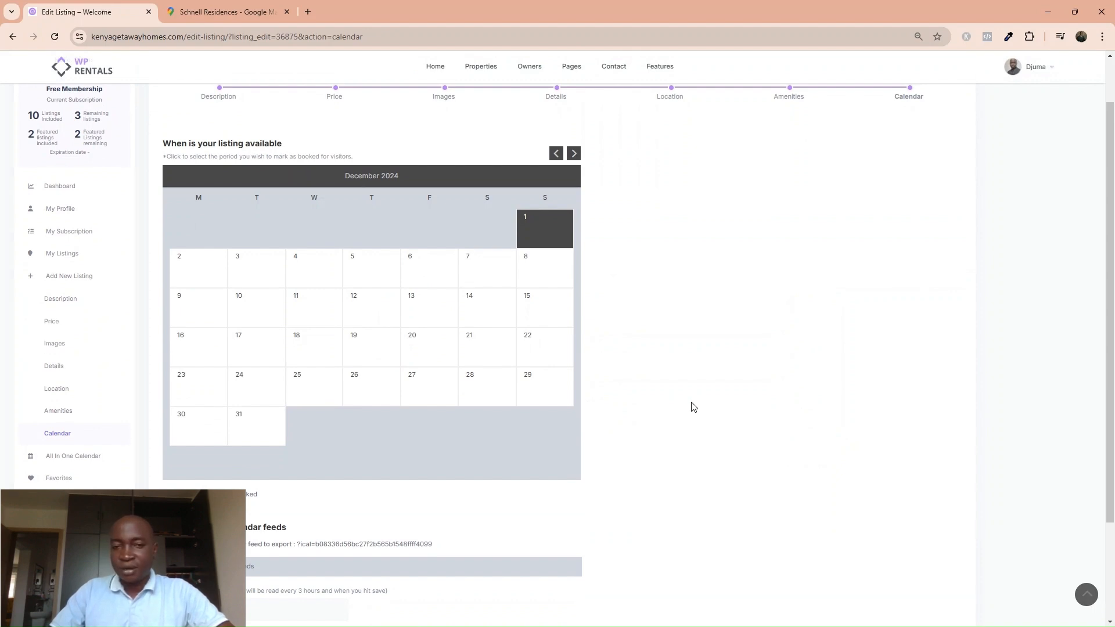
scroll(694, 407, down, 1)
scroll(693, 407, up, 3)
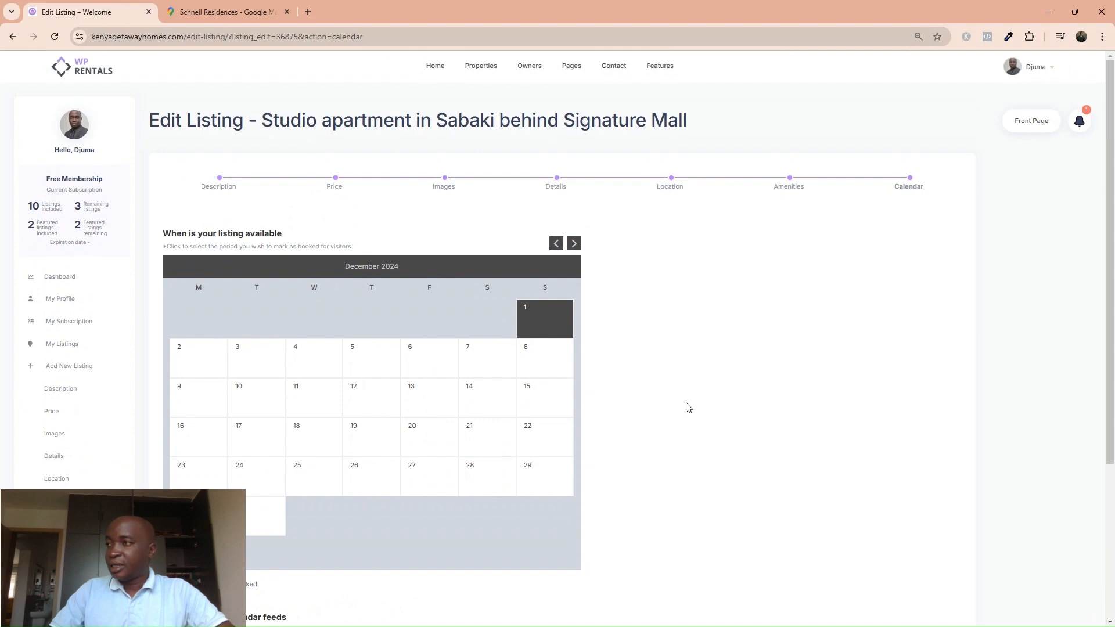
scroll(672, 408, down, 2)
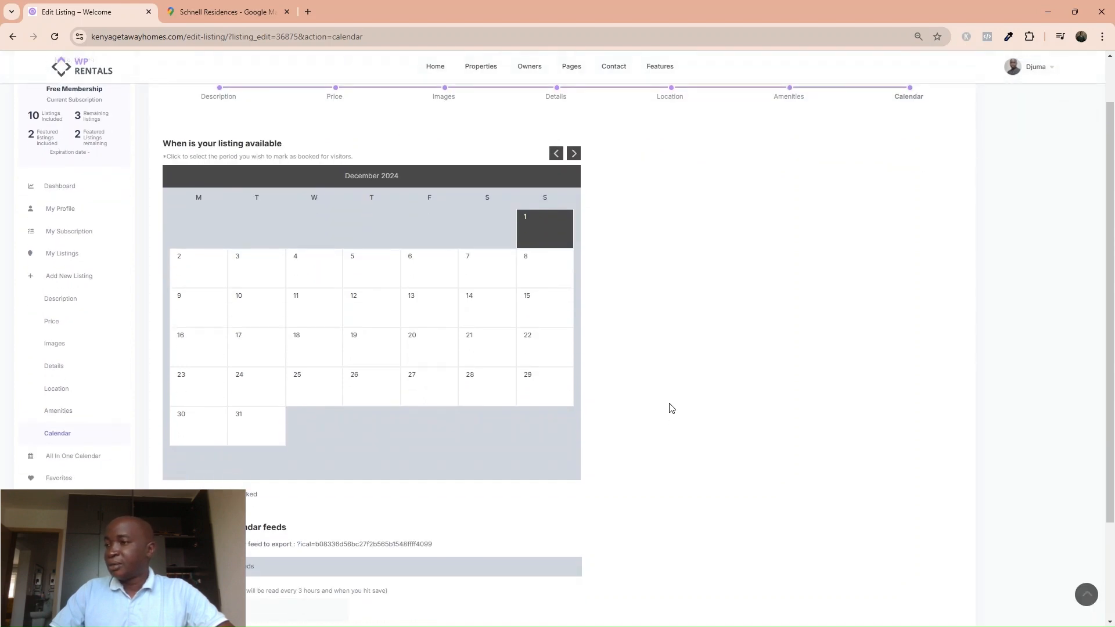
scroll(672, 408, down, 1)
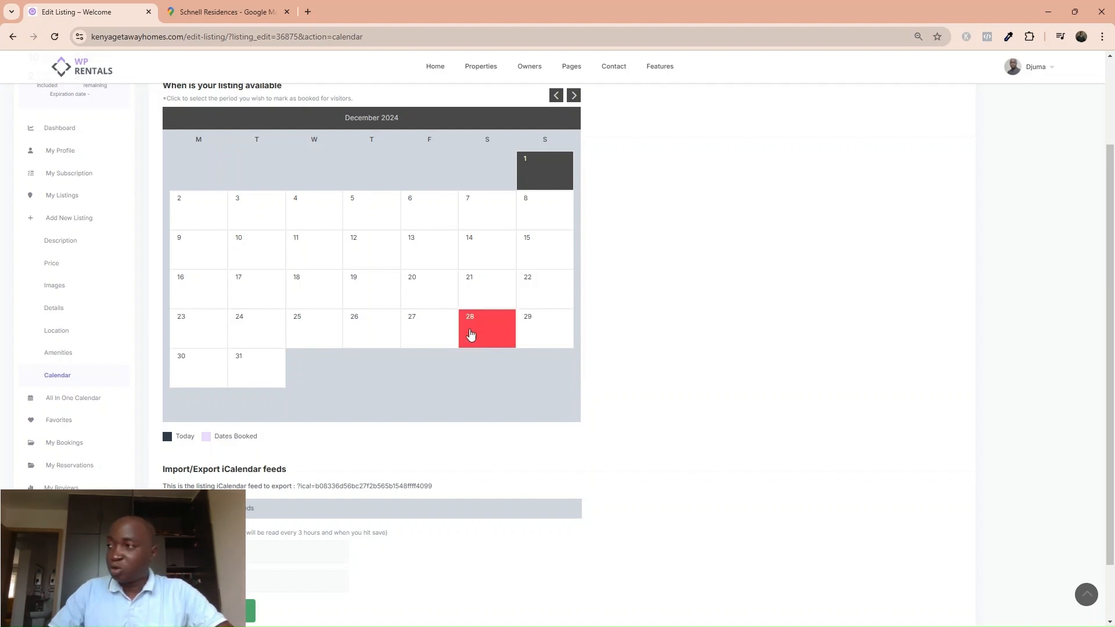
click(426, 257)
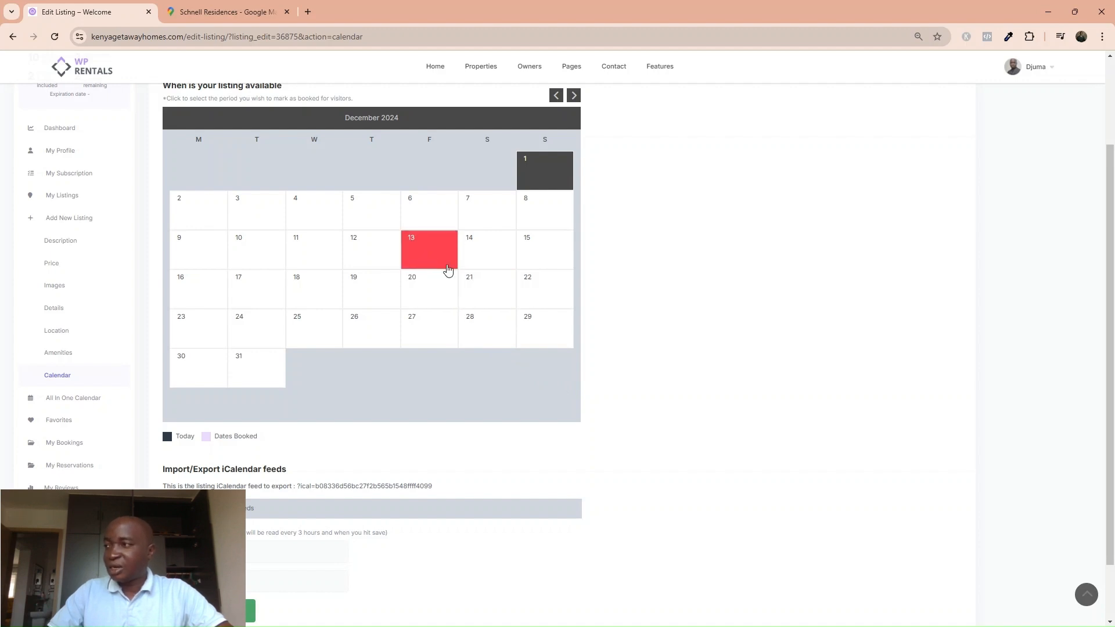
click(498, 262)
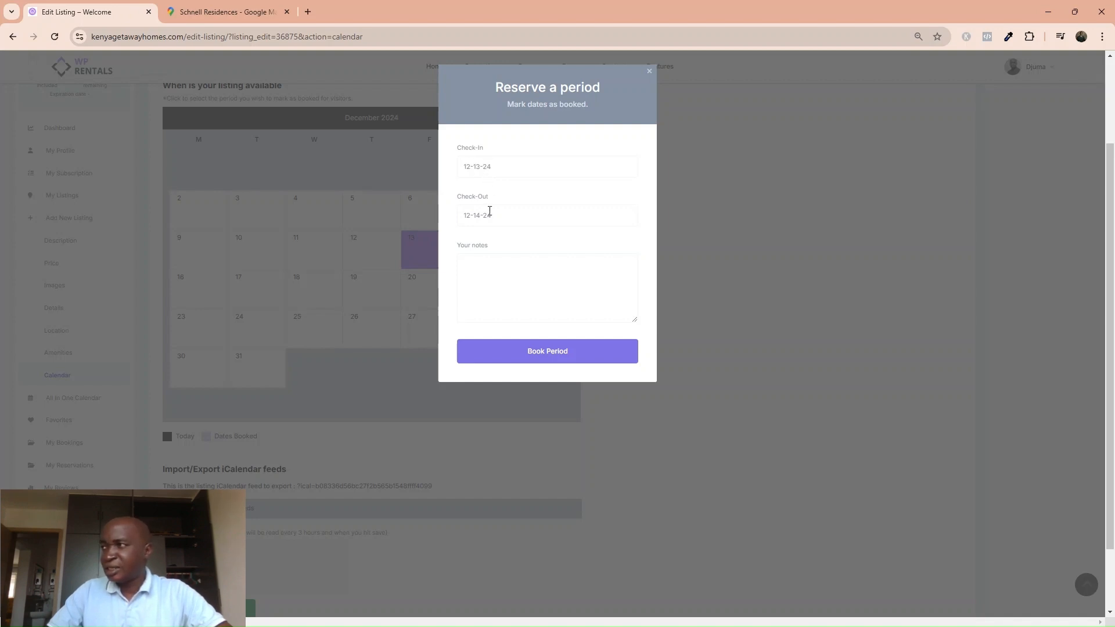
Book 13–14 December with the note 'This dates are not available'.
click(483, 286)
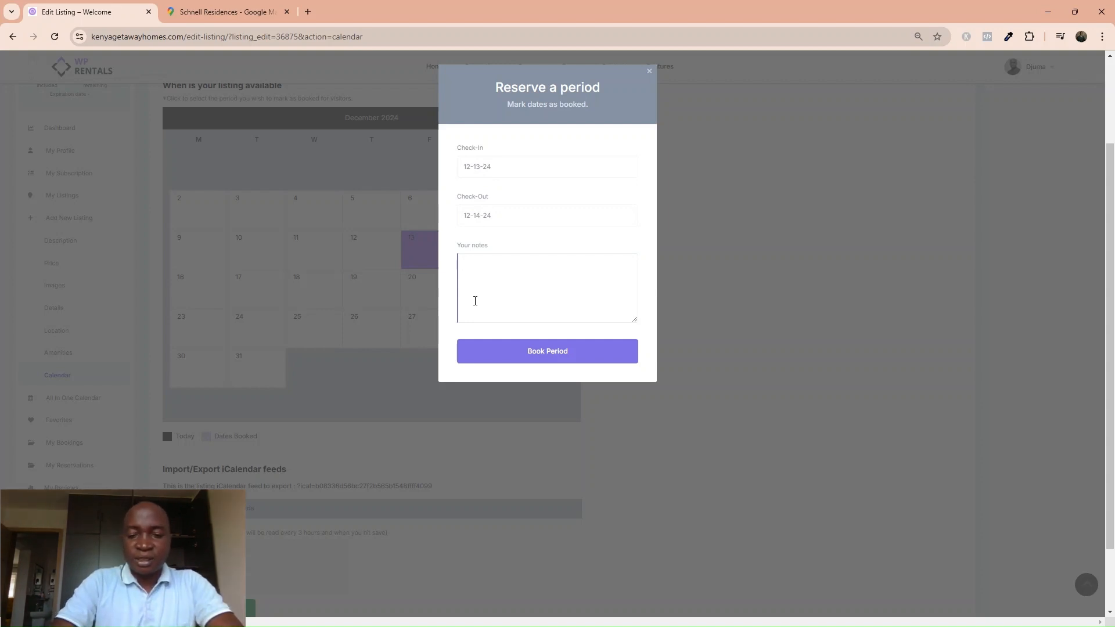
text(This )
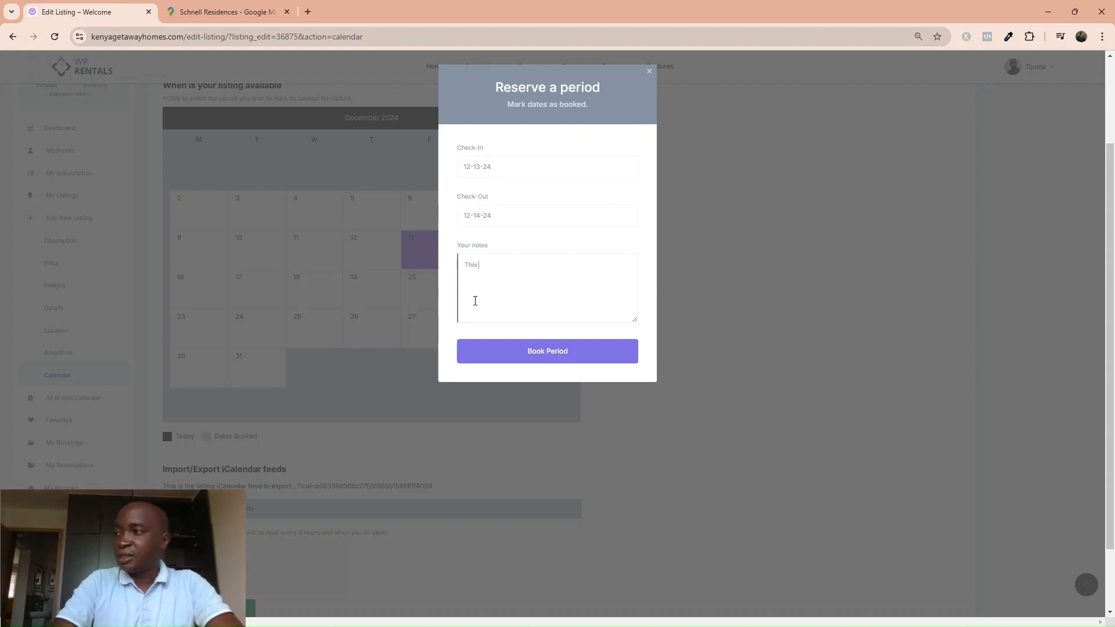
text(dates a)
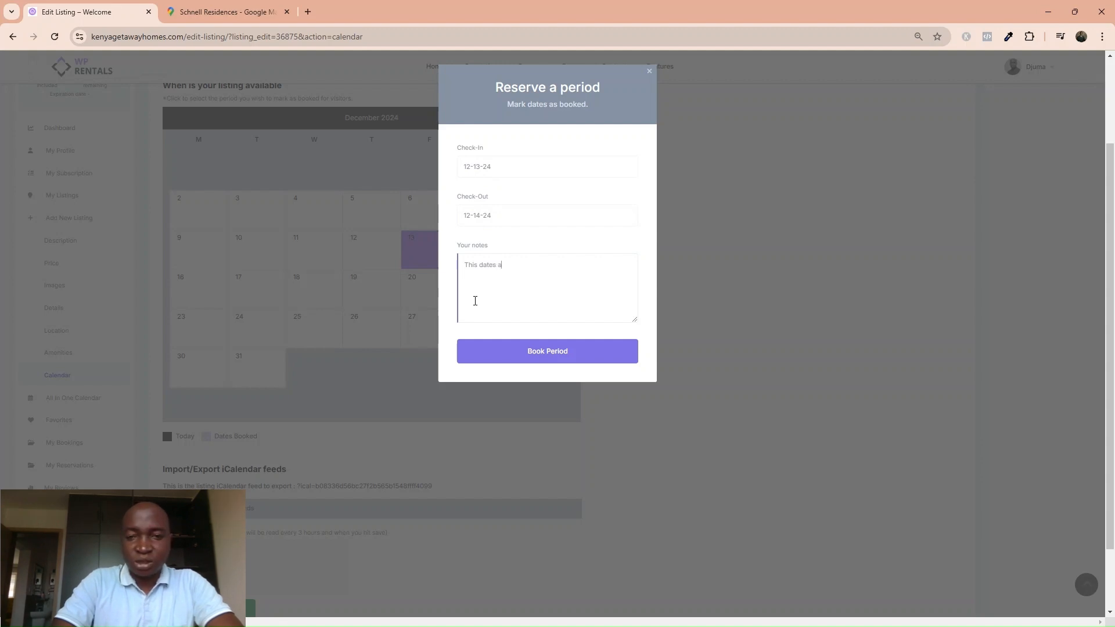
text(re not available)
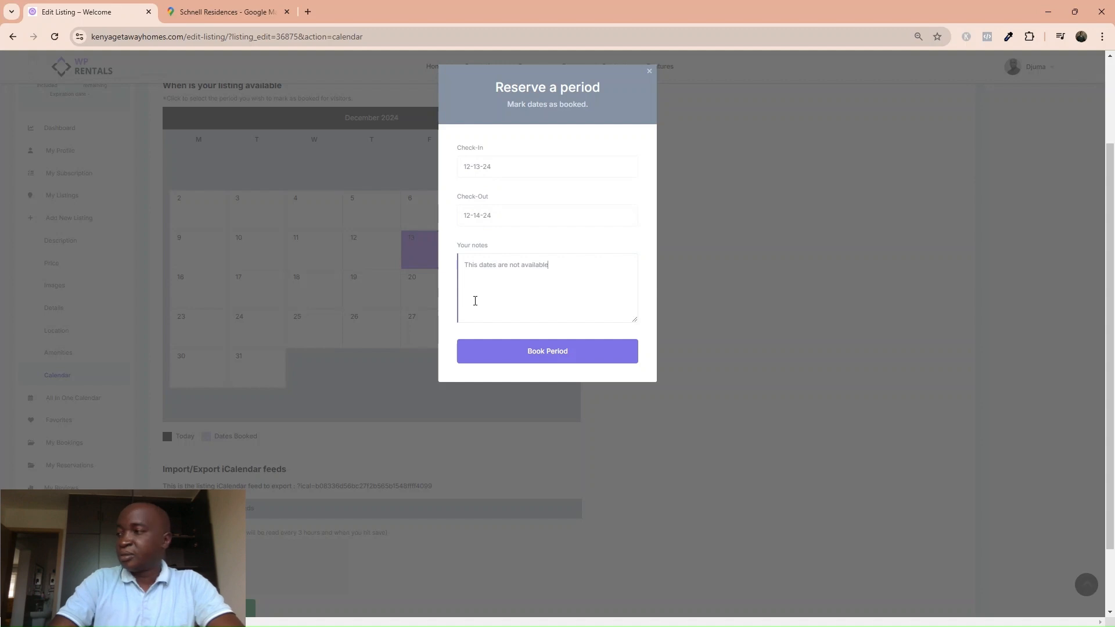
click(533, 357)
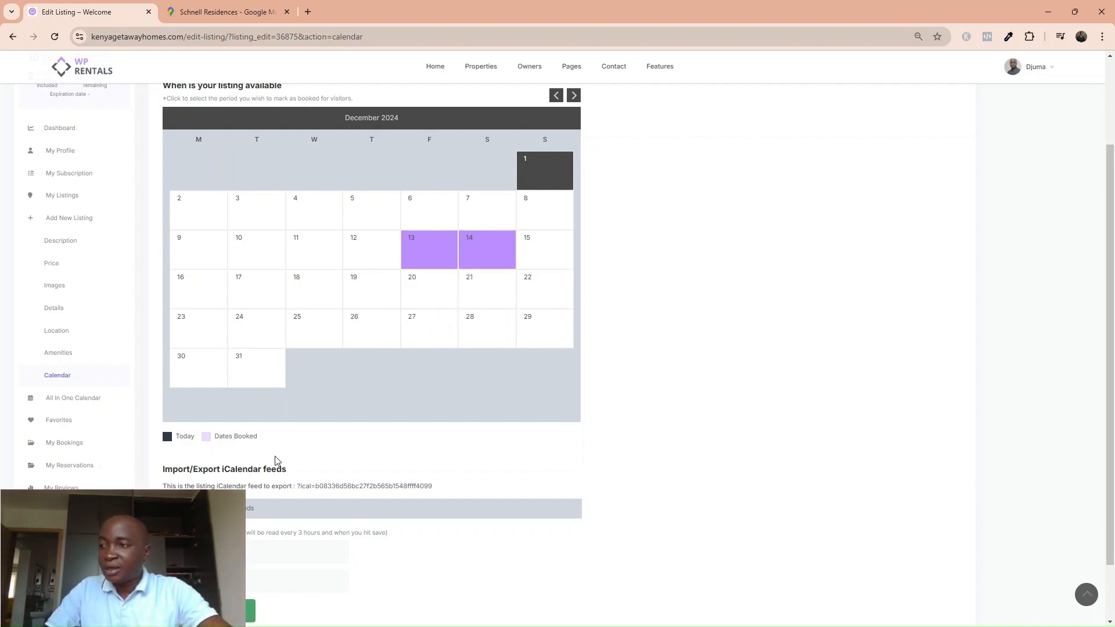
Scroll through the booked December dates and the empty iCalendar feeds section.
scroll(276, 463, down, 1)
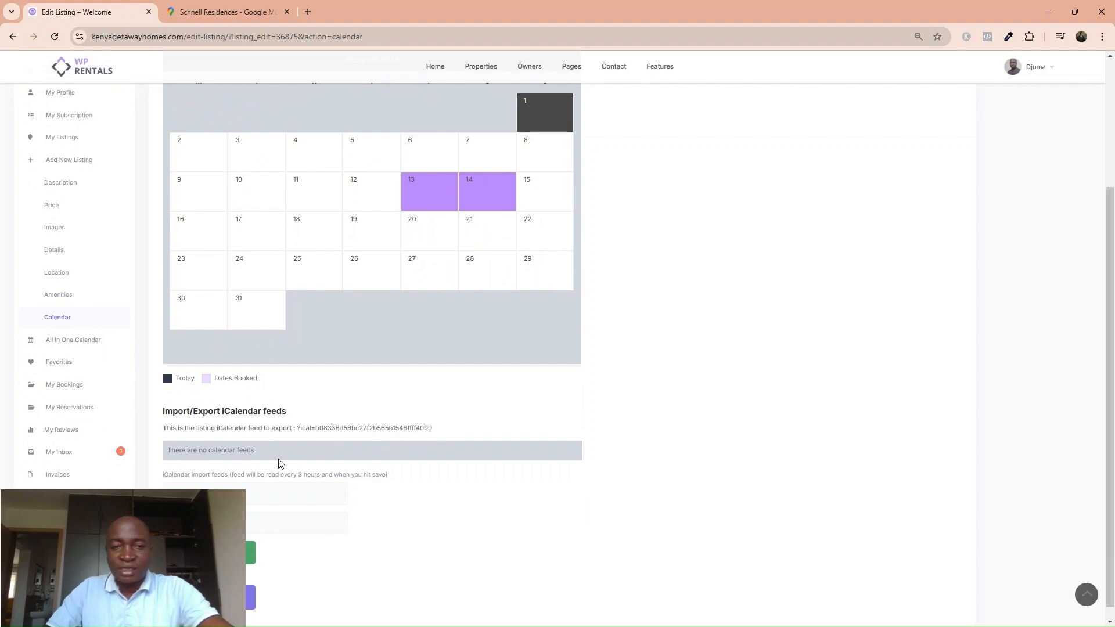
scroll(254, 503, up, 4)
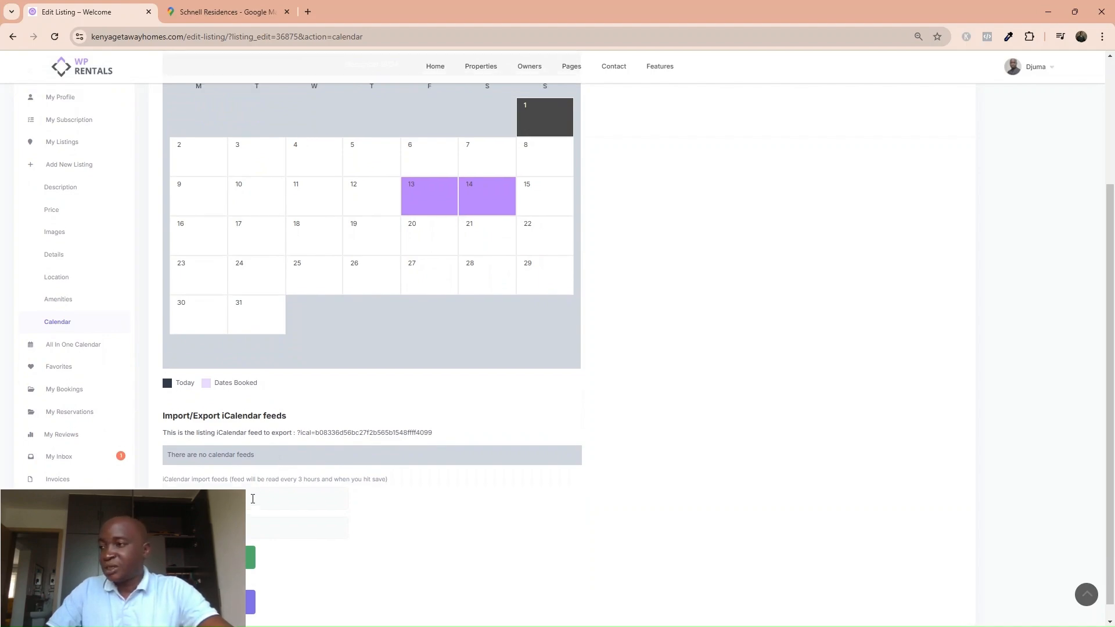
scroll(253, 503, down, 3)
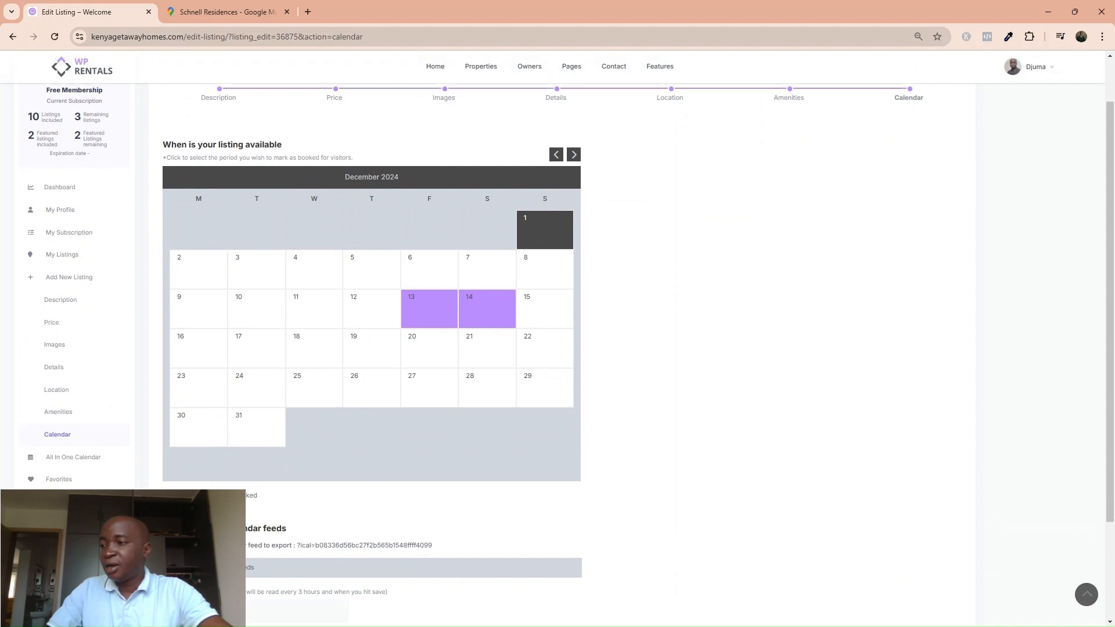
scroll(254, 503, down, 1)
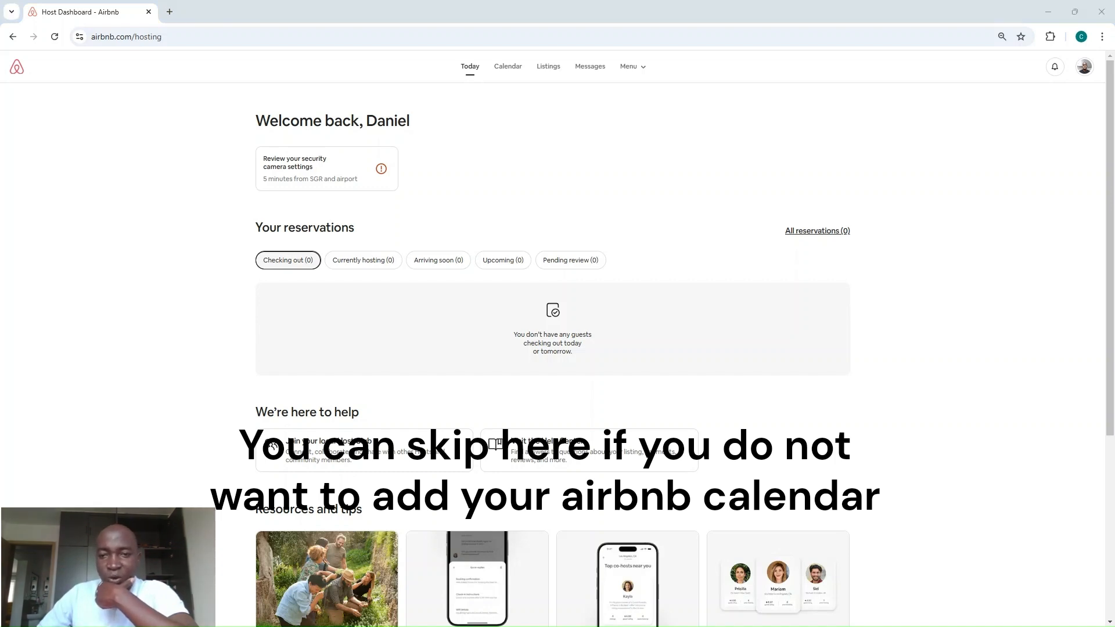
Copy the Airbnb calendar link from the listing's Availability settings under Connect to another website.
click(503, 71)
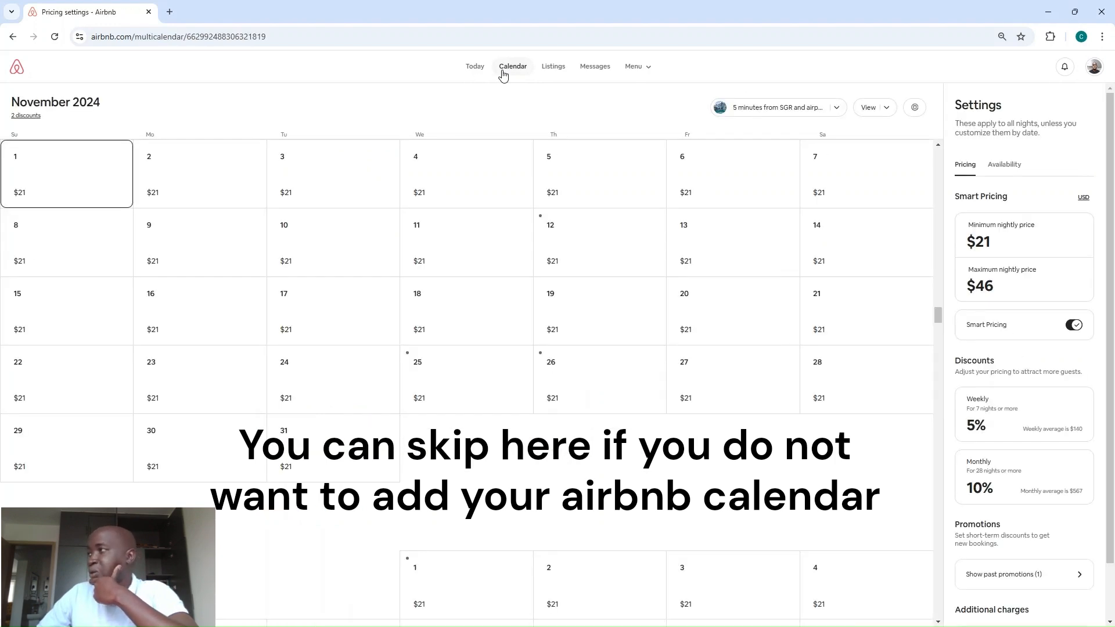
click(1002, 173)
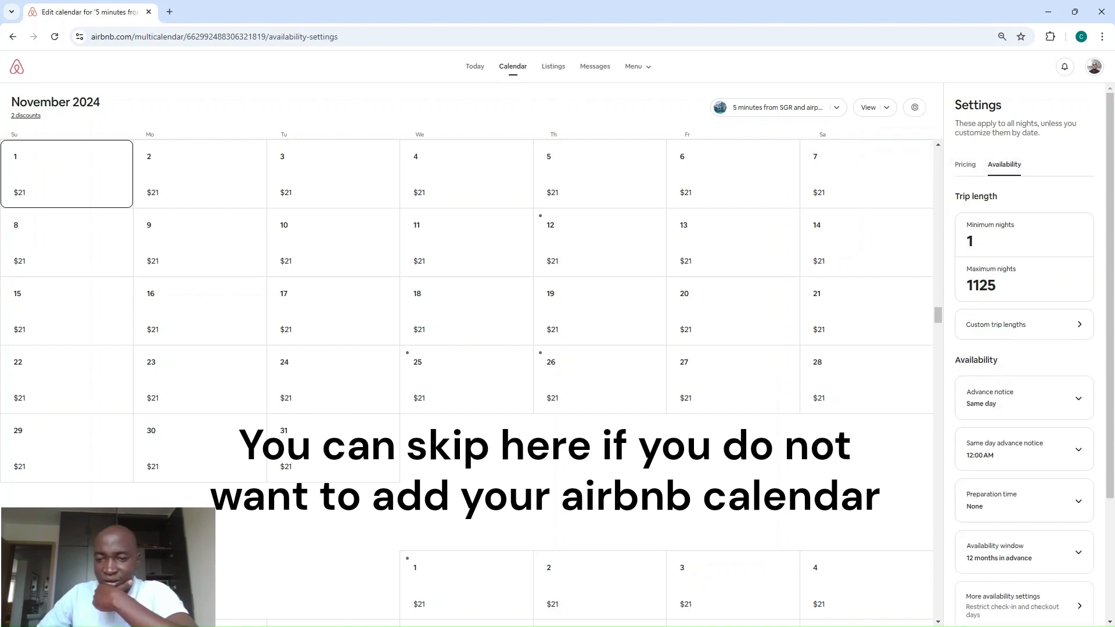
scroll(965, 441, down, 3)
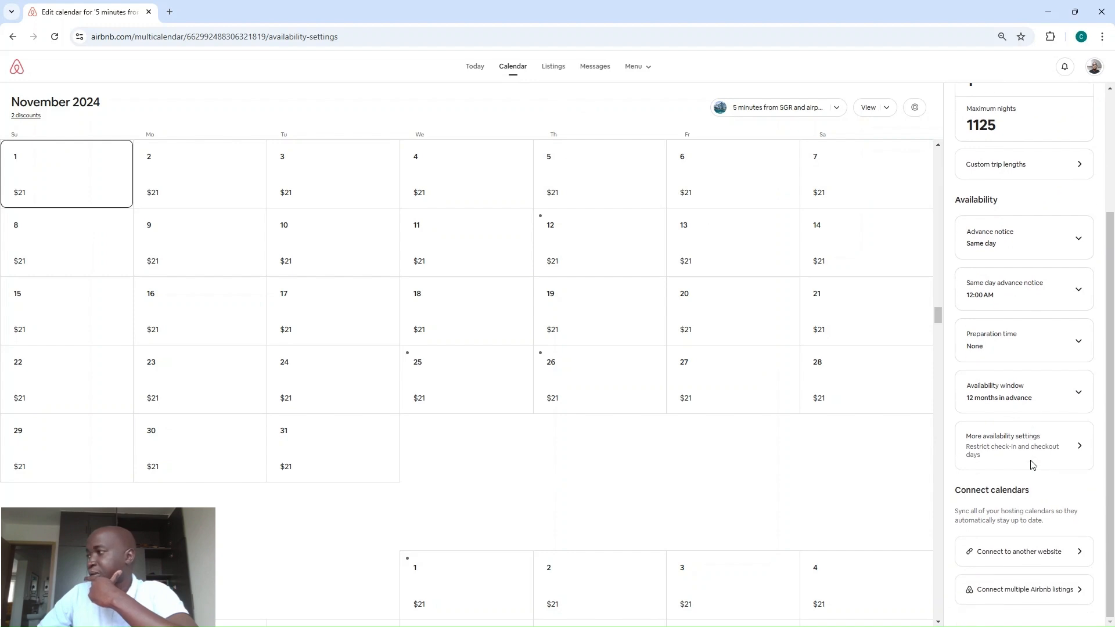
scroll(1033, 472, up, 1)
scroll(1024, 503, down, 1)
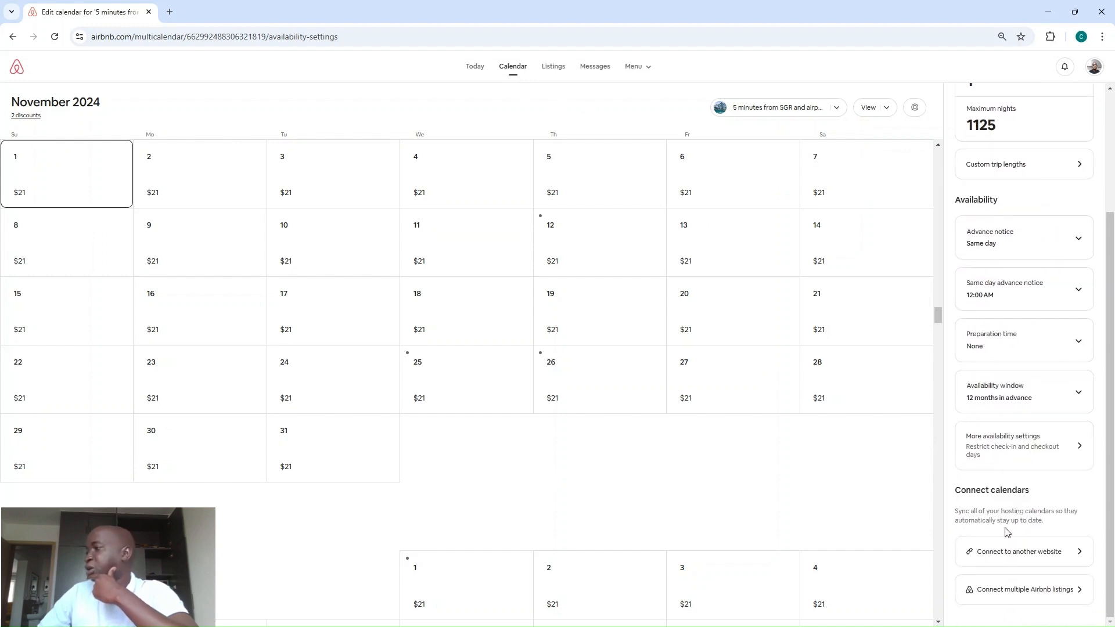
click(1003, 559)
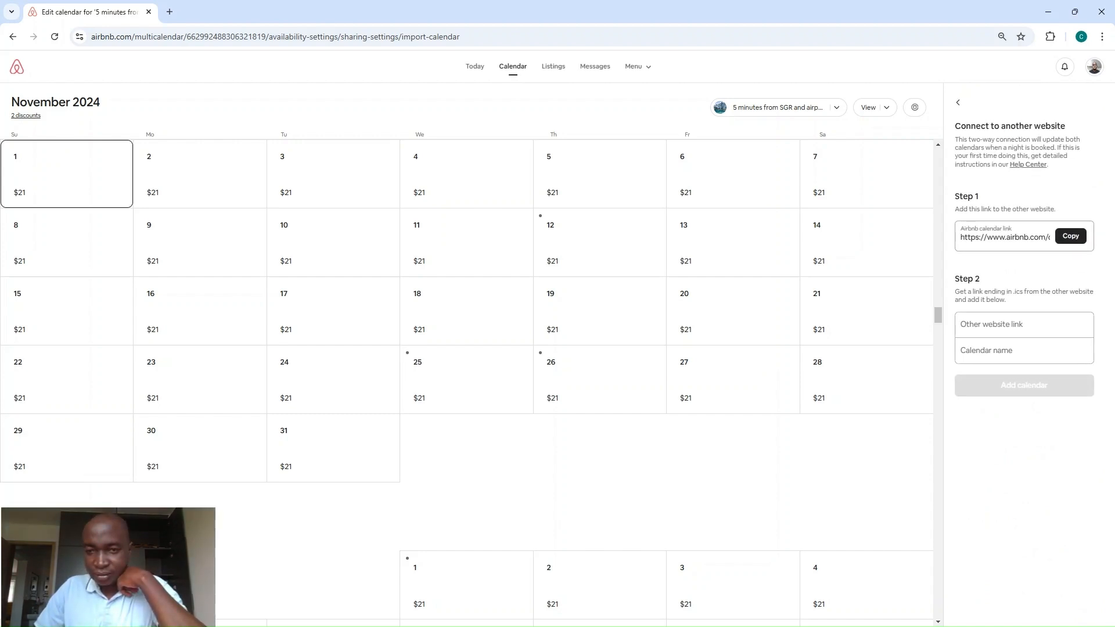
click(1068, 236)
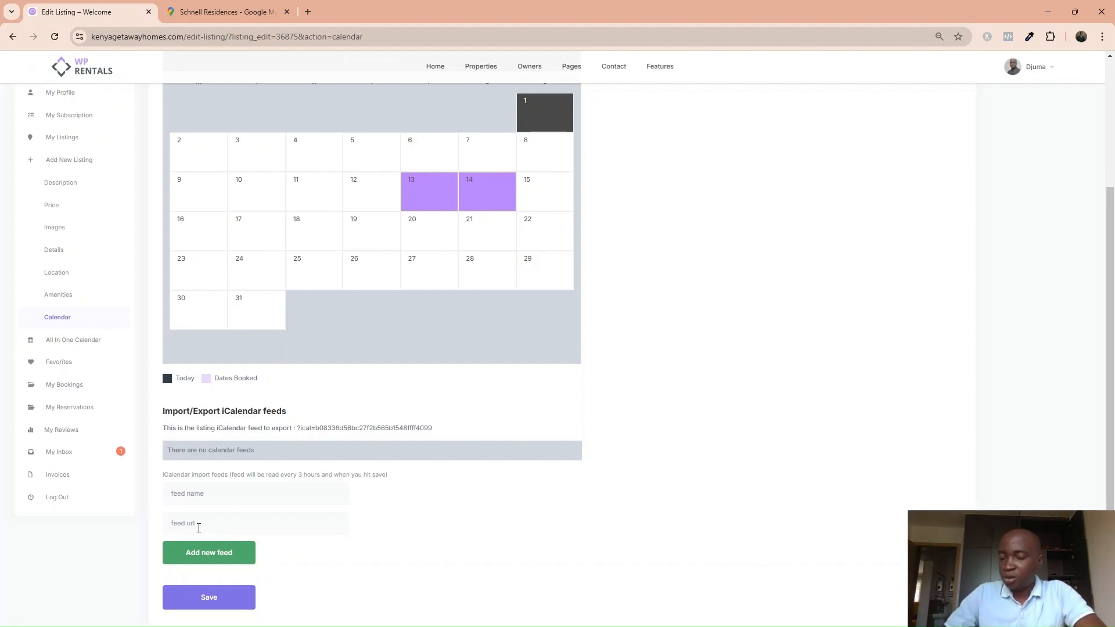
Save an iCalendar import feed named 'Airbnb' using the pasted Airbnb calendar link.
click(183, 524)
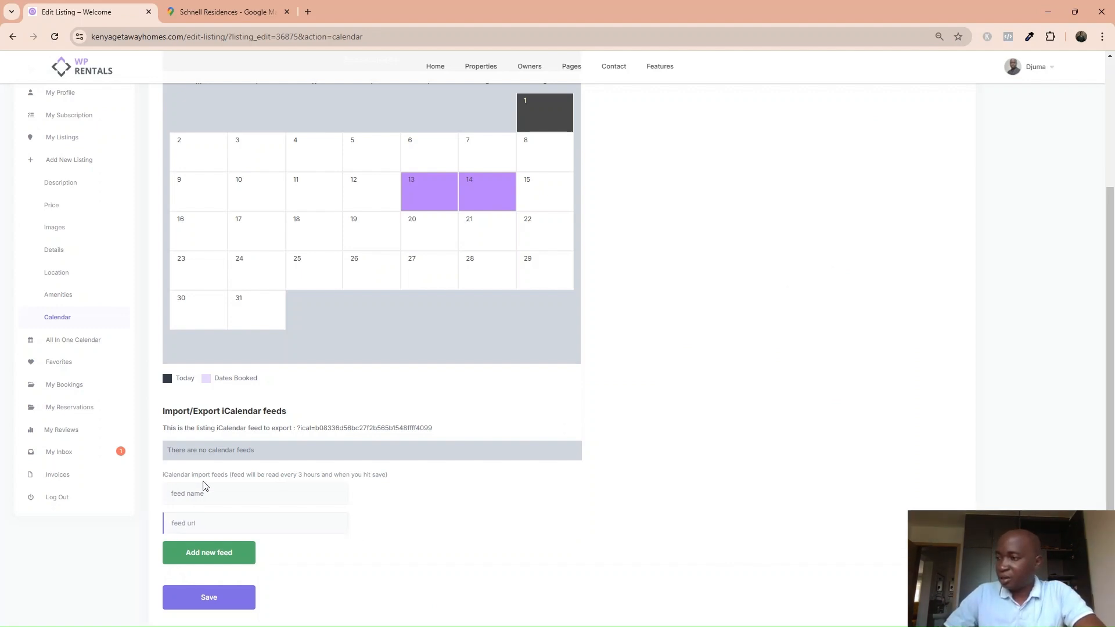
key(ctrl+v)
click(203, 501)
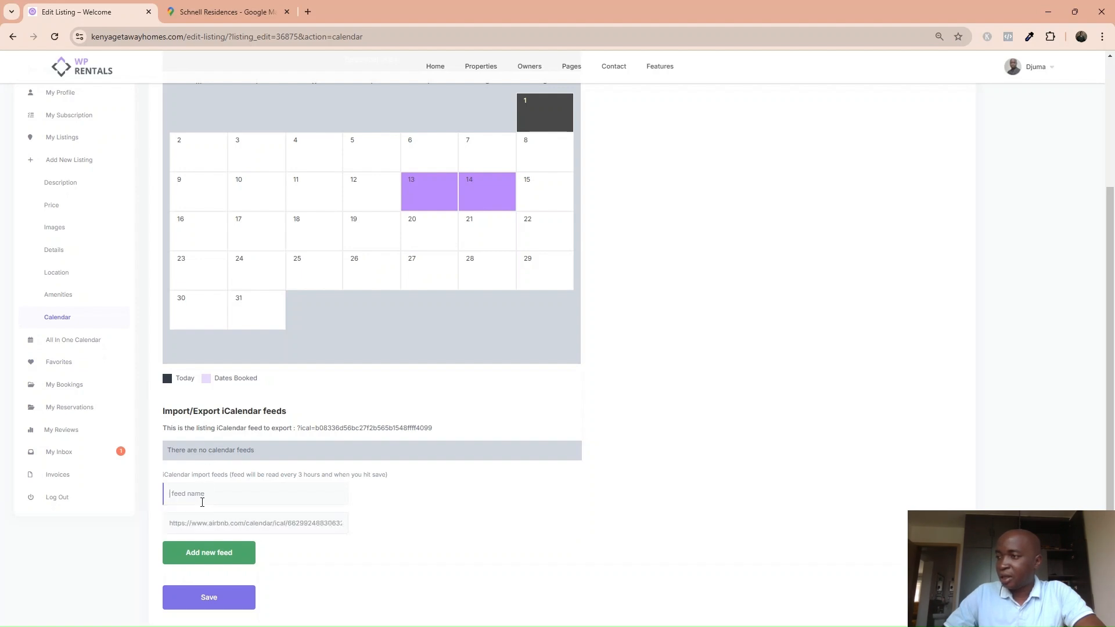
text(Airbnb)
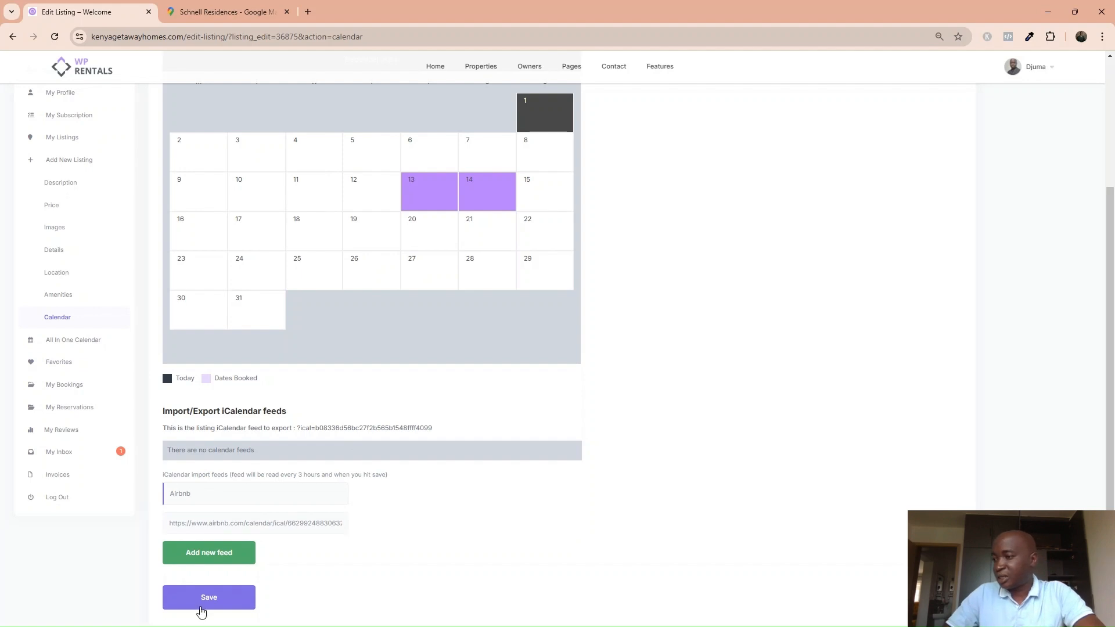
click(204, 605)
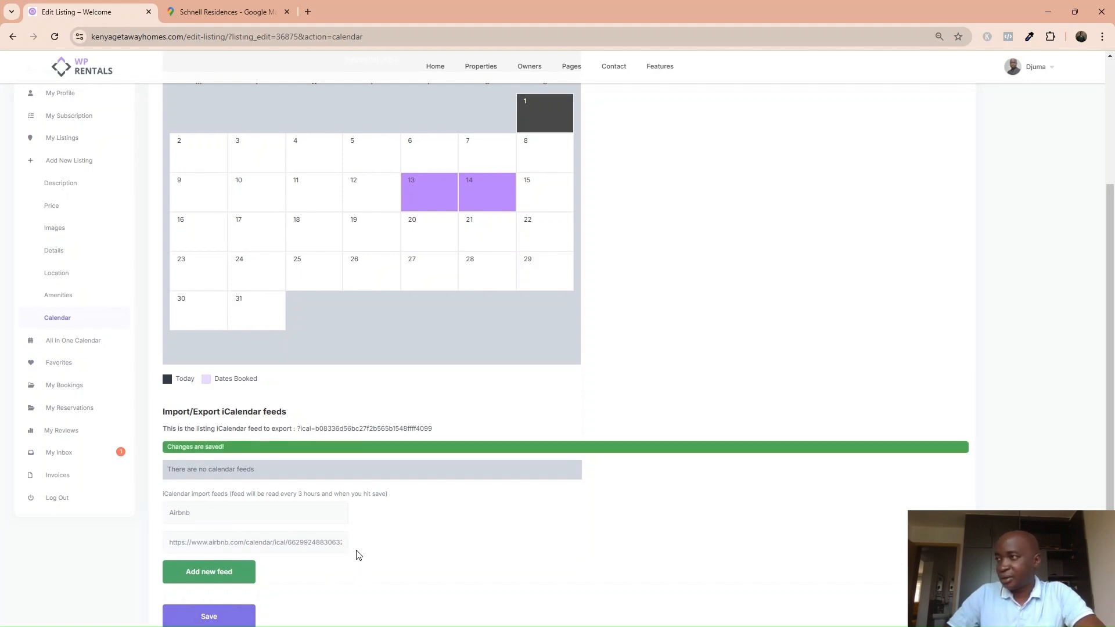
Review the saved feed, then go to My Listings.
scroll(358, 556, down, 1)
scroll(359, 556, up, 2)
scroll(612, 458, up, 2)
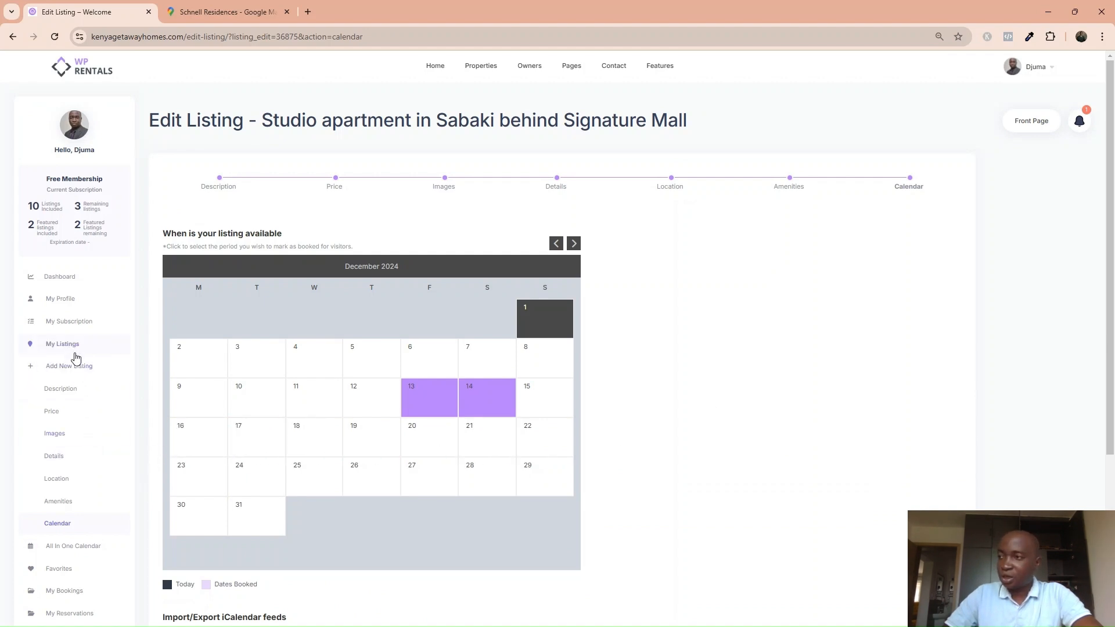
scroll(342, 607, down, 1)
scroll(342, 607, down, 1)
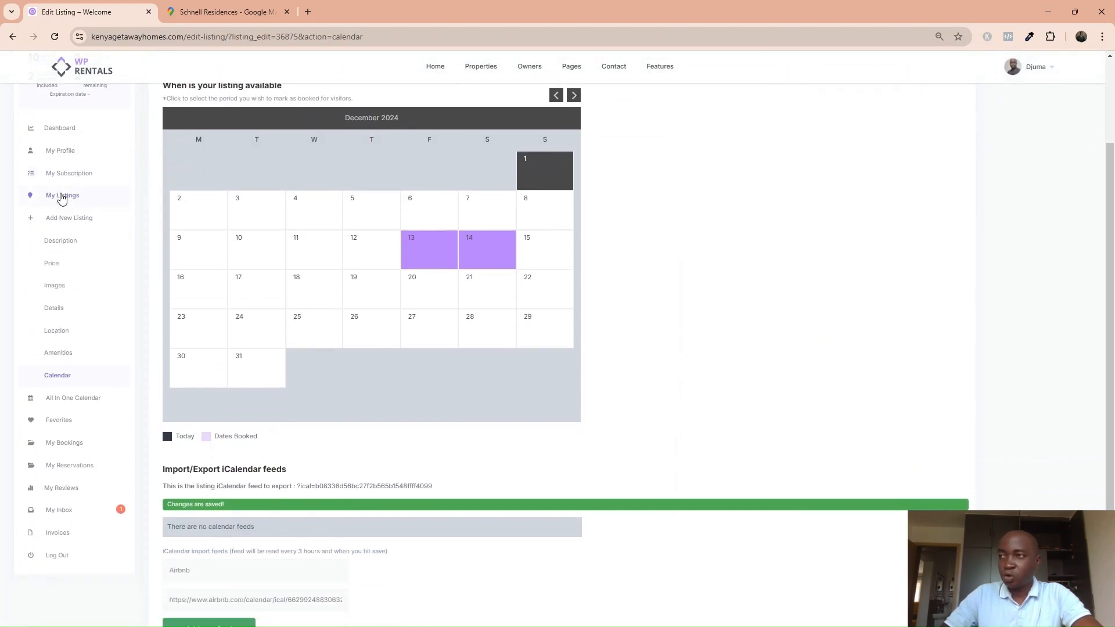
click(62, 197)
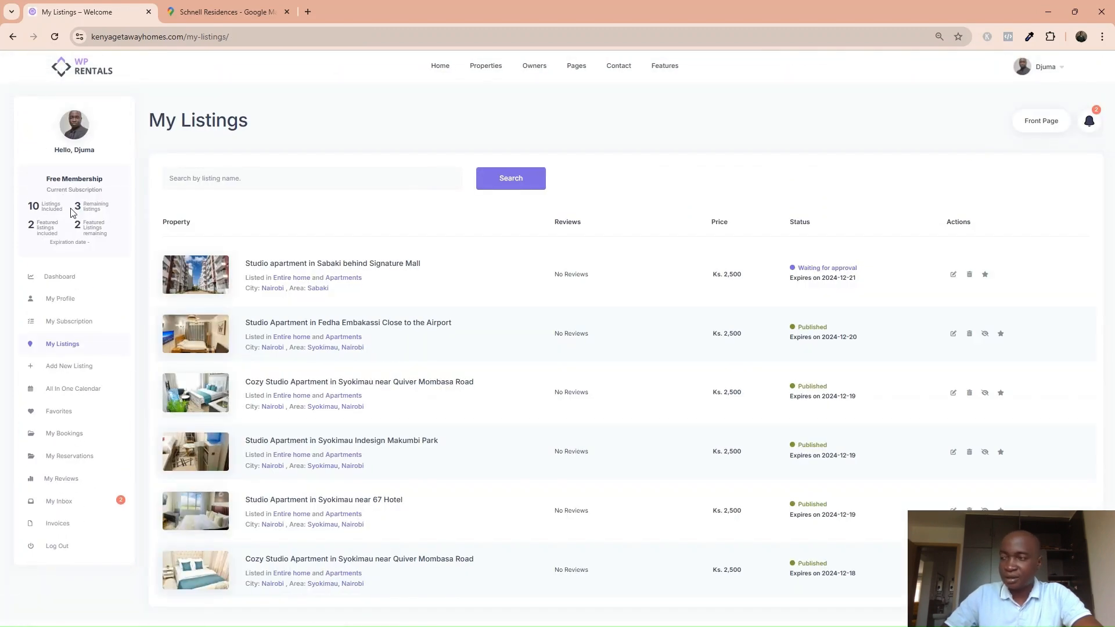